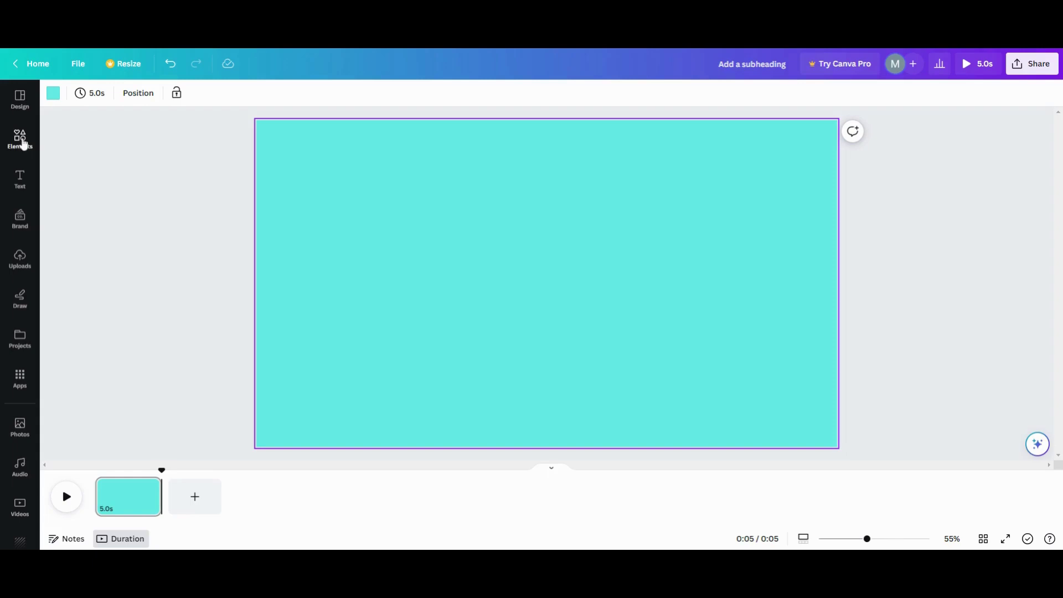
Add a square shape to the page and stretch it into a wide, low rectangle near the centre.
click(20, 139)
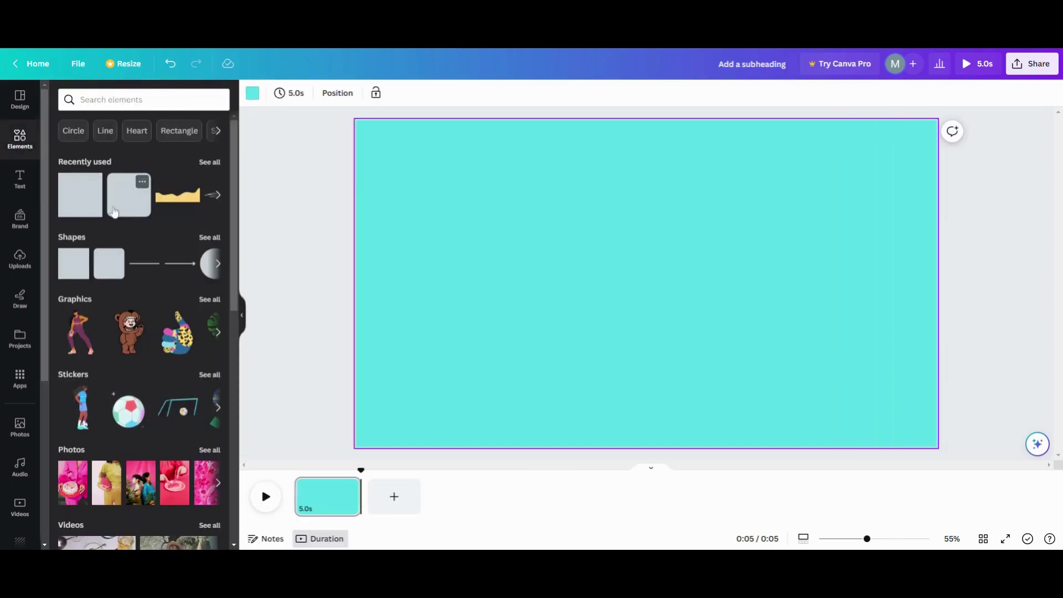
click(92, 200)
click(615, 308)
drag(695, 285, 752, 279)
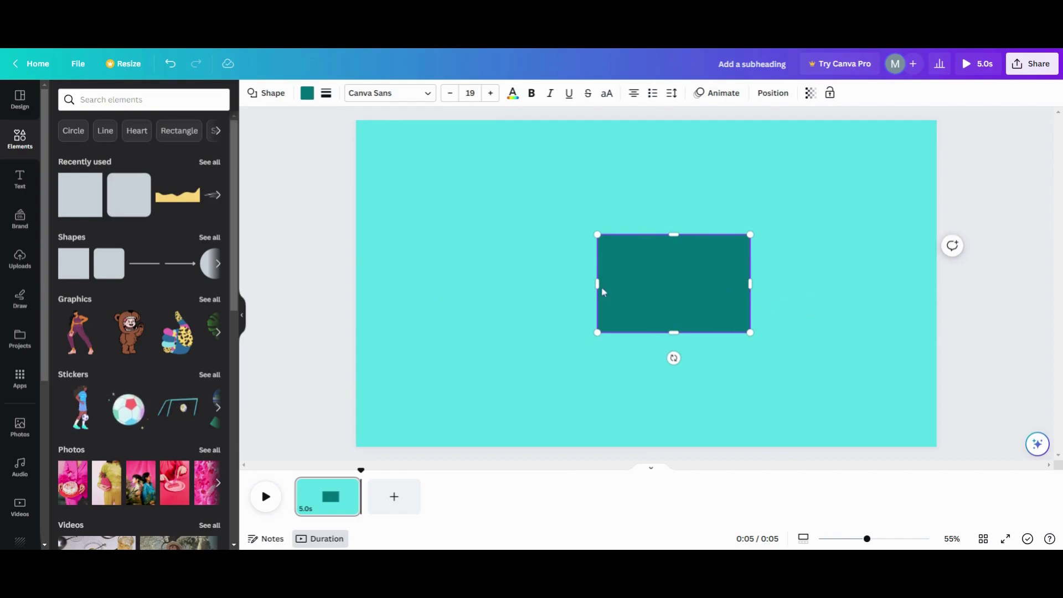
drag(597, 283, 550, 284)
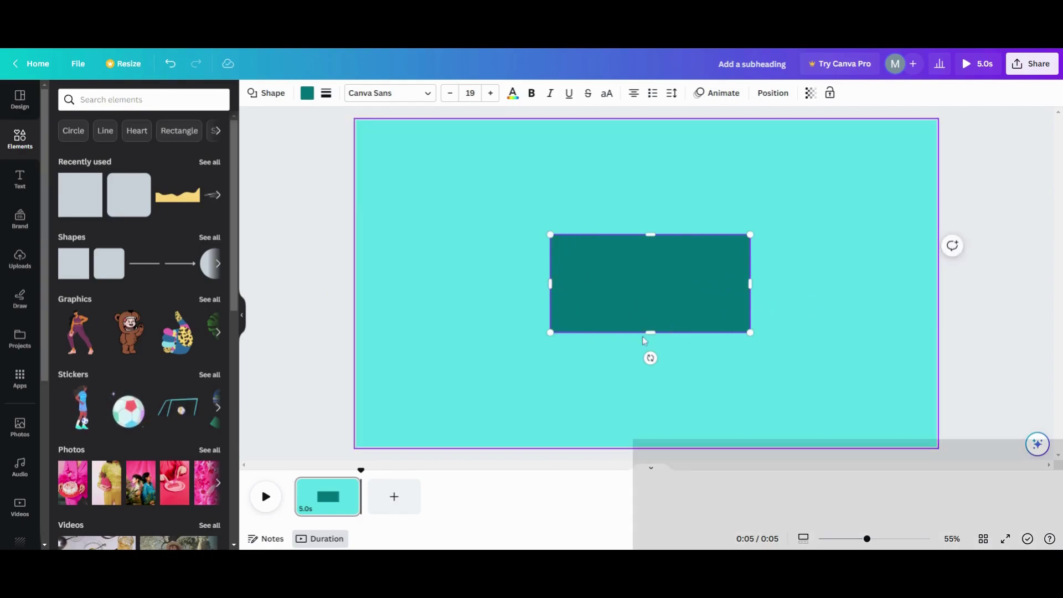
drag(651, 333, 659, 293)
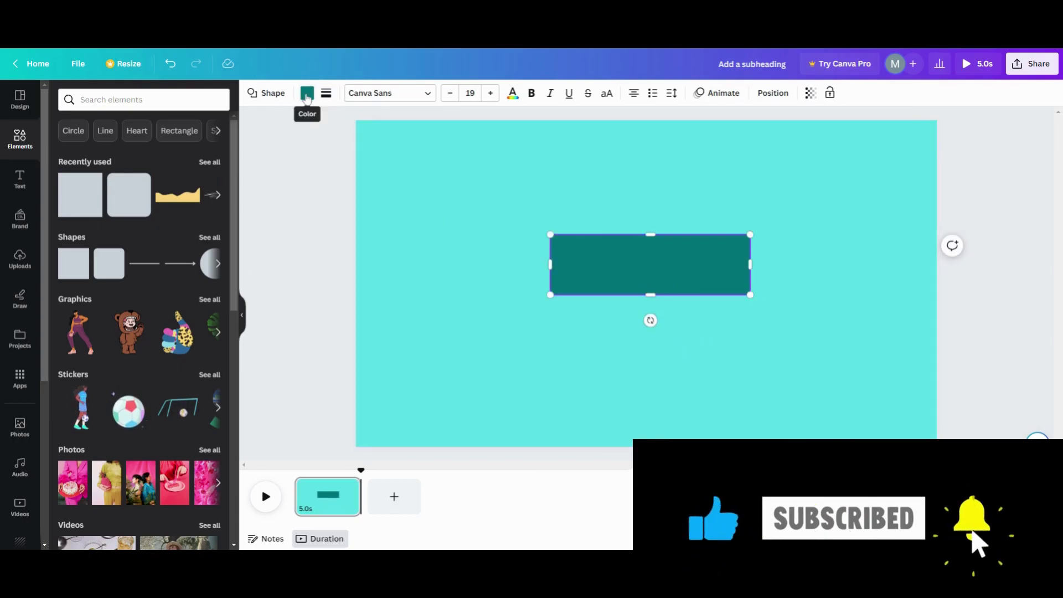
Set the teal rectangle's corner rounding to about 42.
click(307, 96)
click(308, 98)
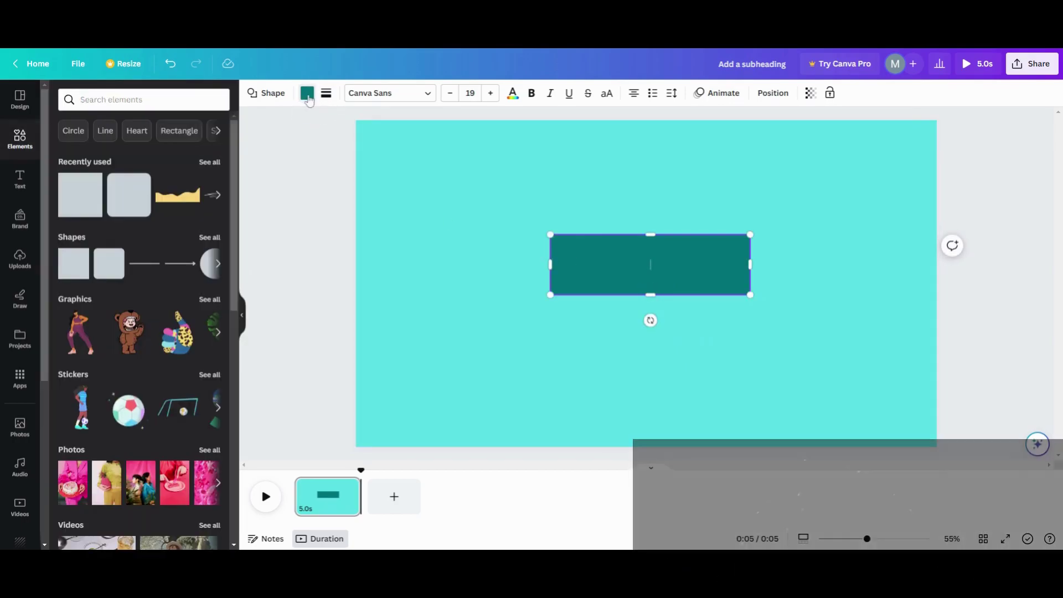
click(326, 96)
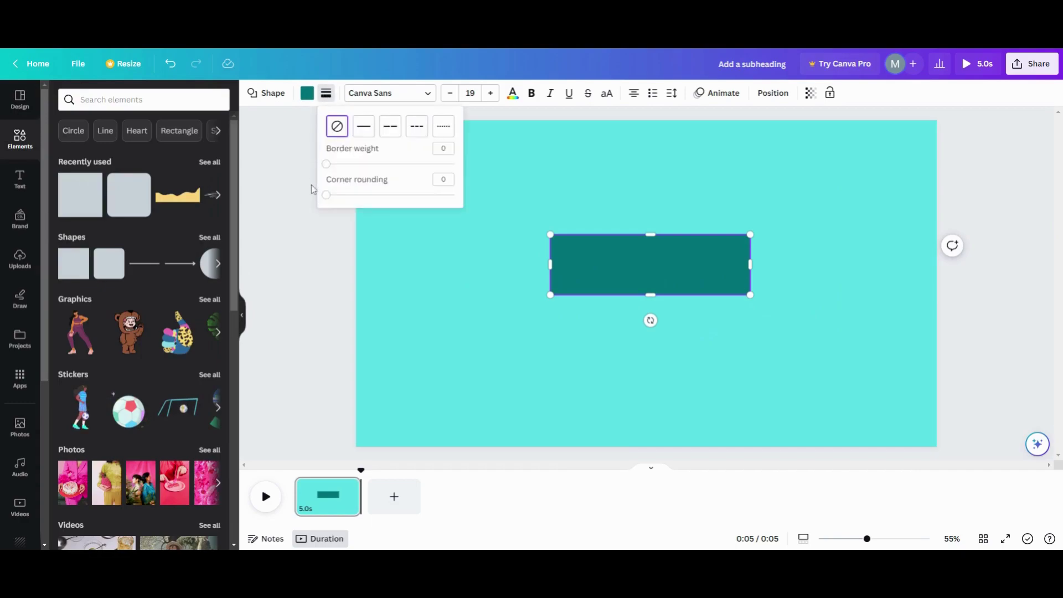
drag(326, 197, 366, 196)
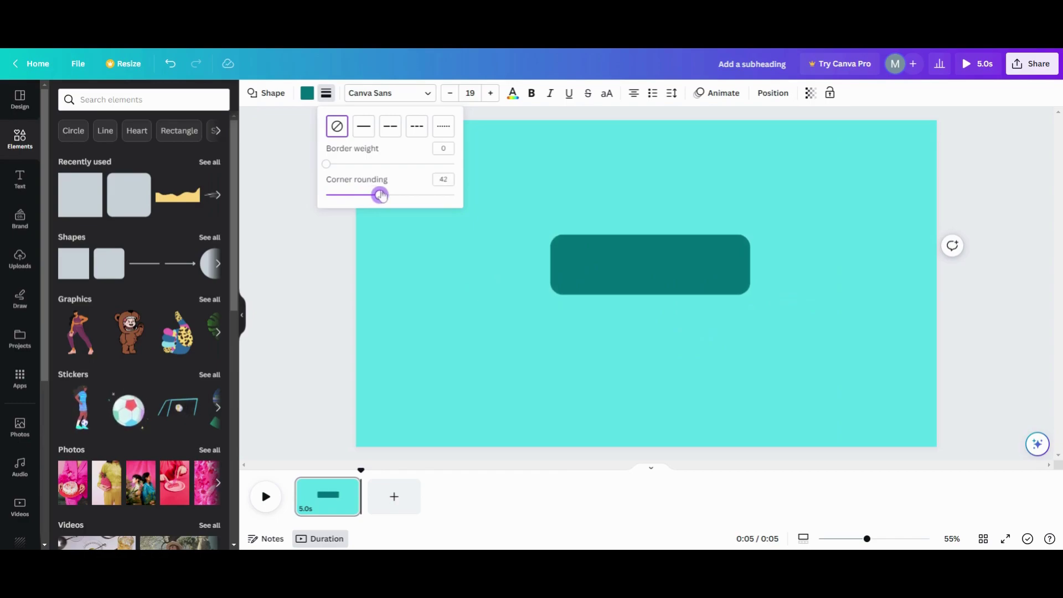
drag(383, 195, 380, 195)
click(586, 339)
Shift the rounded rectangle slightly, duplicate it and place the copy above the original.
click(589, 271)
mouse_move(590, 271)
mouse_down()
mouse_move(553, 257)
mouse_move(573, 258)
mouse_up()
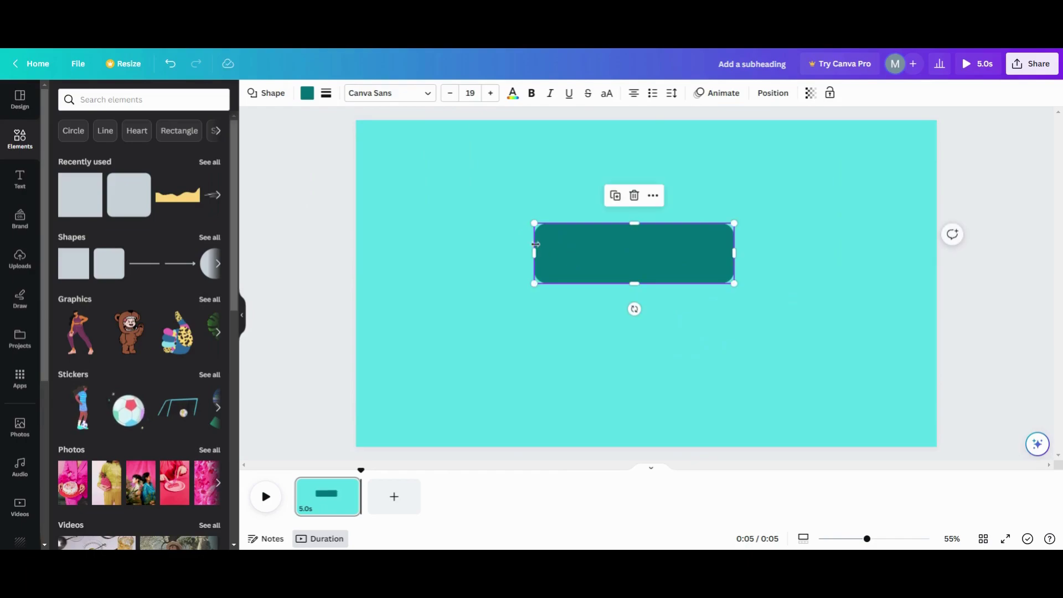
click(614, 198)
drag(607, 242, 607, 174)
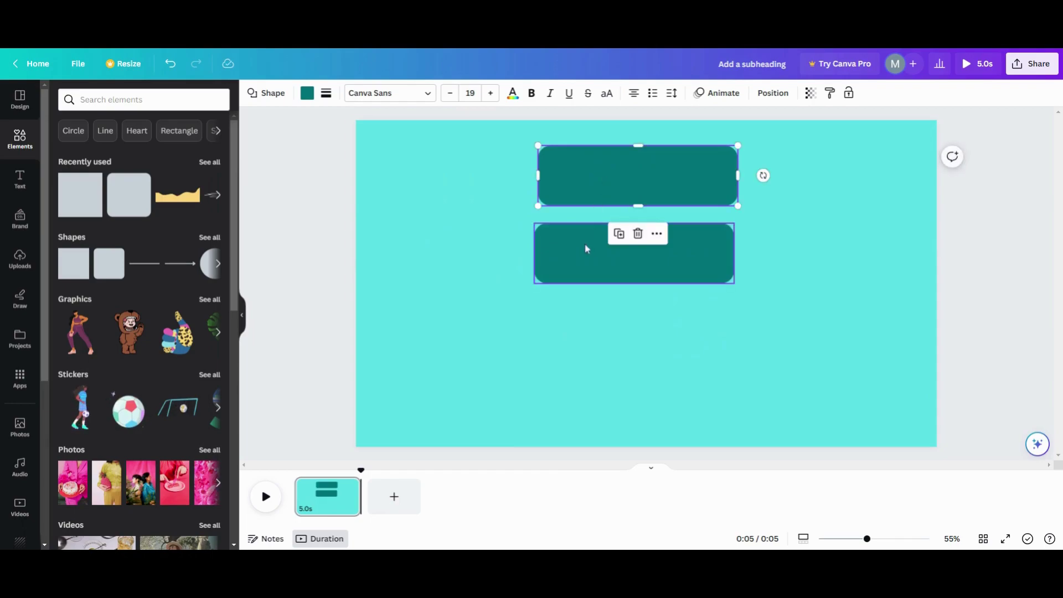
Fill the upper rectangle with a gradient and add pink #E163B4 as its third colour.
click(307, 93)
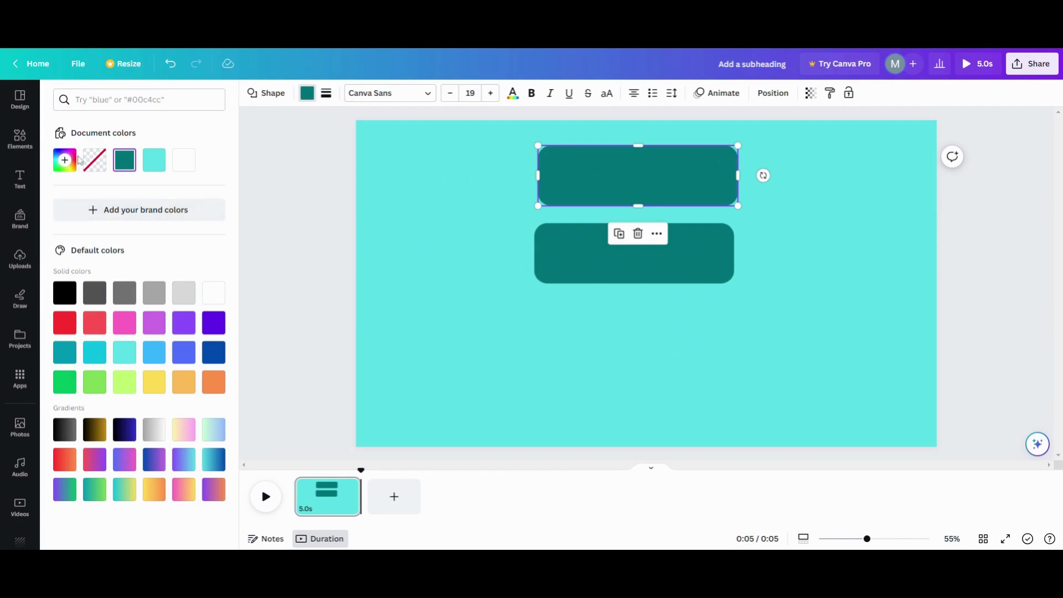
click(65, 161)
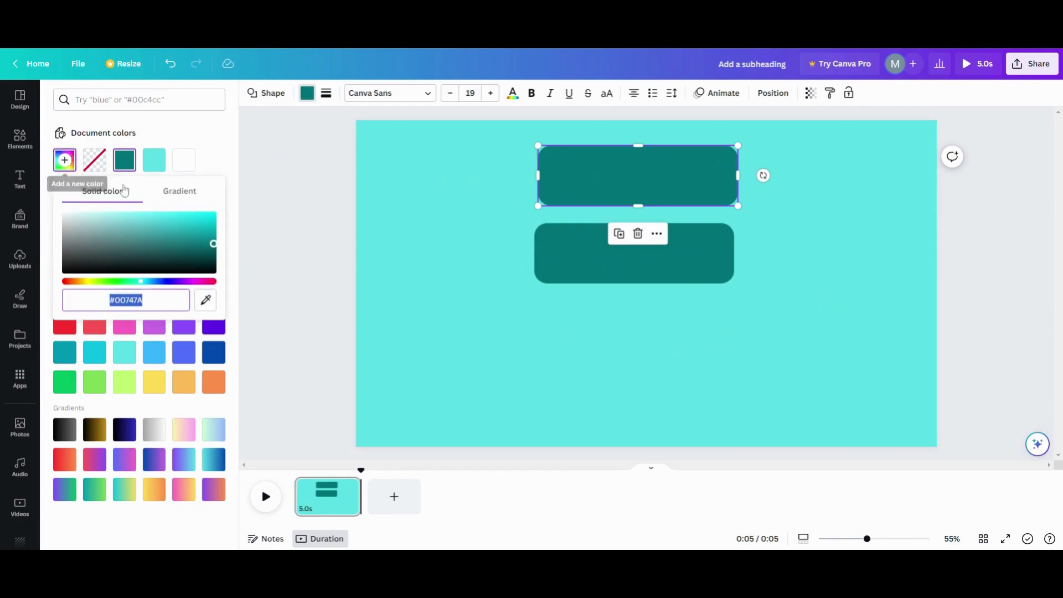
click(174, 196)
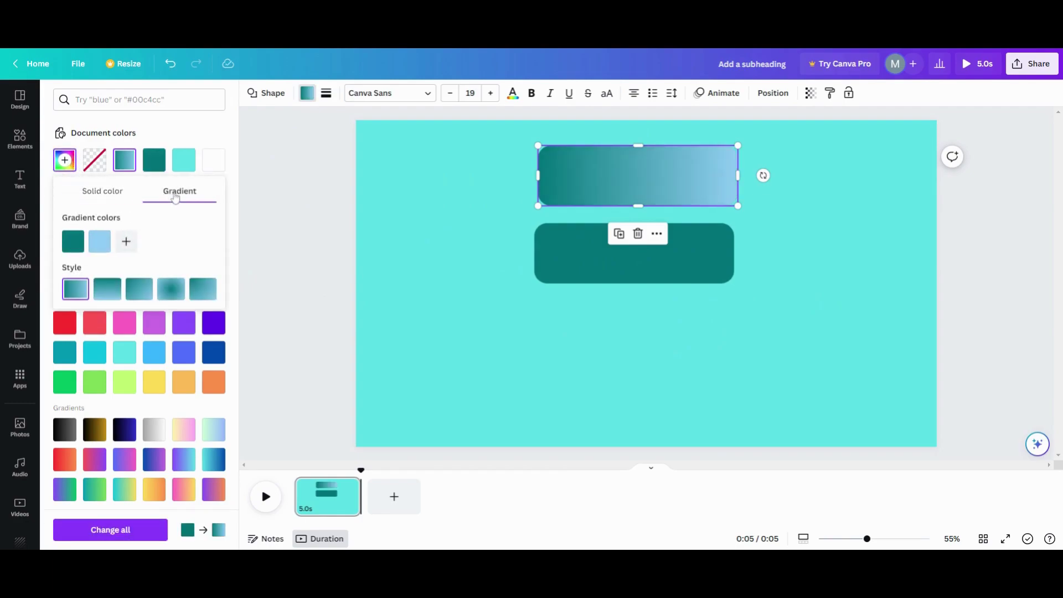
click(127, 241)
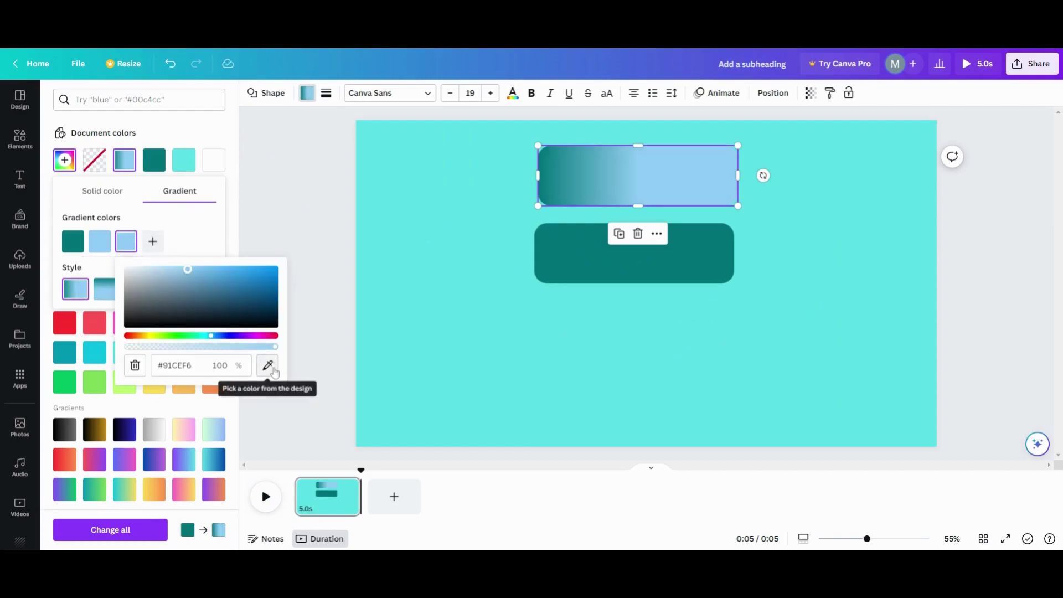
click(268, 365)
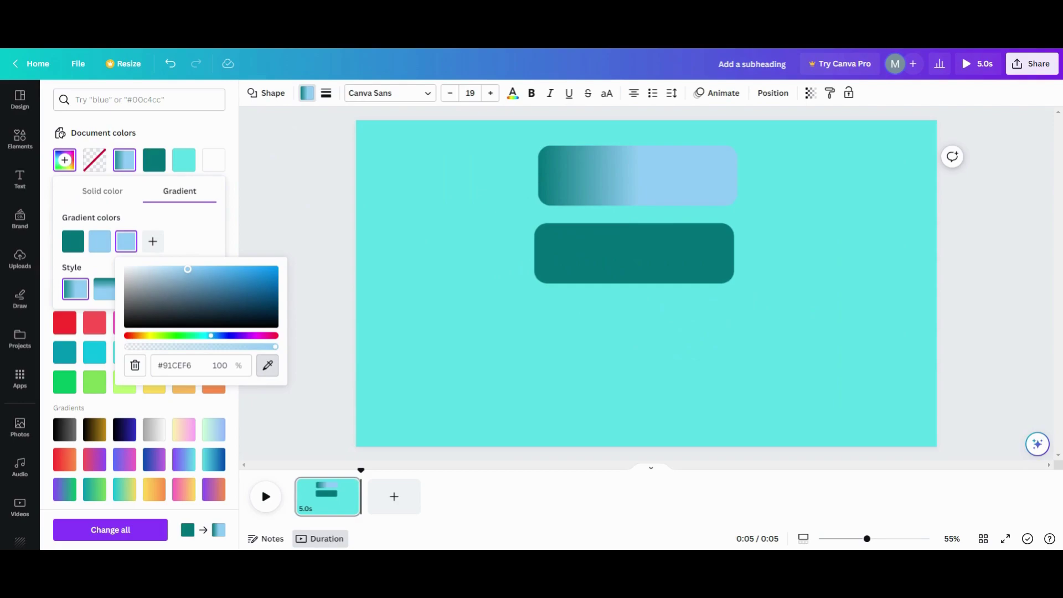
click(94, 459)
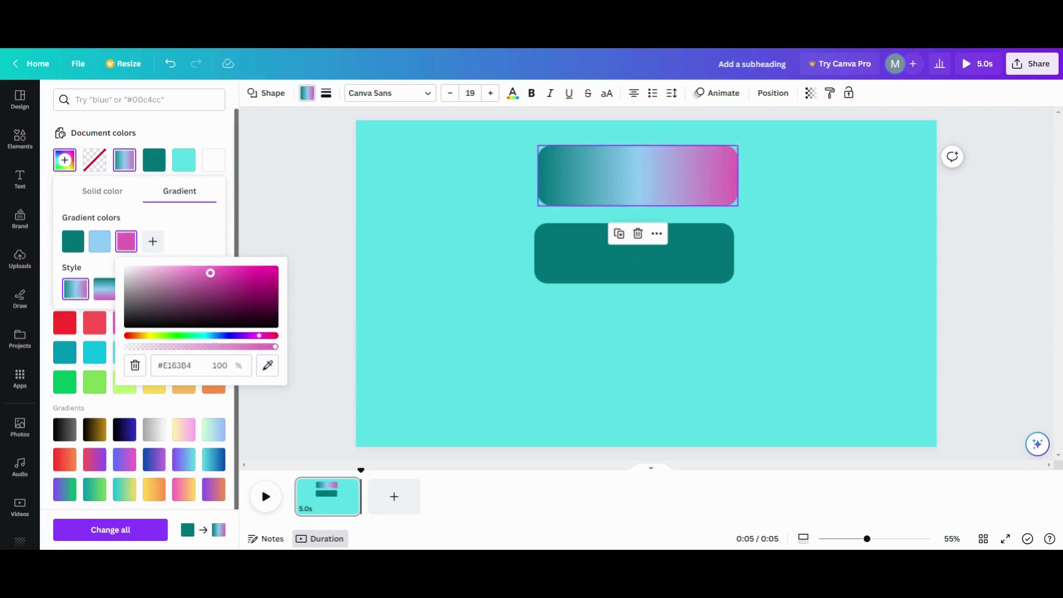
Add a fourth pink colour to the gradient and change its teal and light blue colours to the same pink.
click(152, 241)
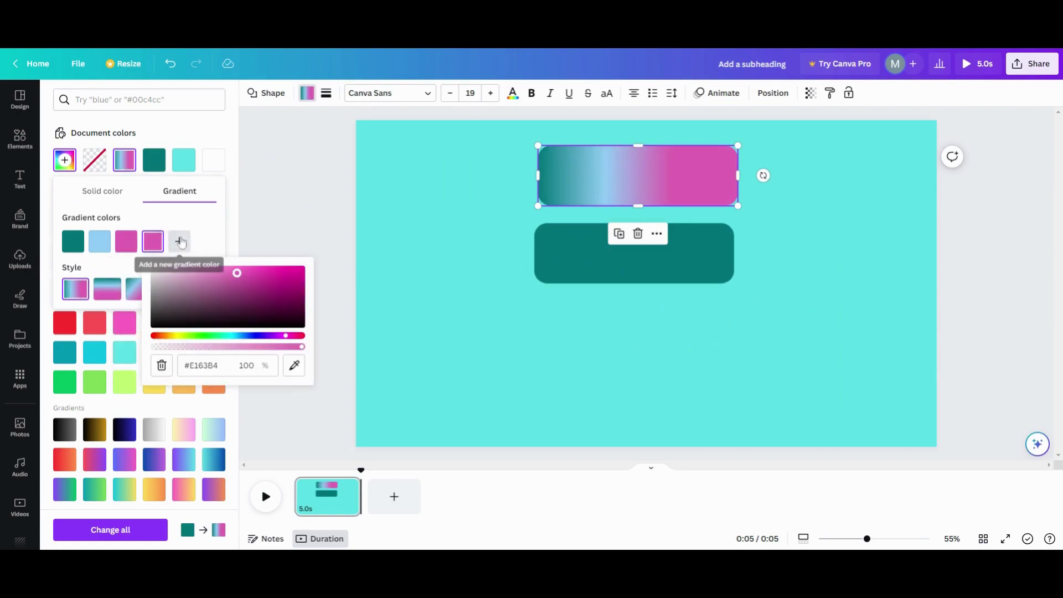
click(92, 239)
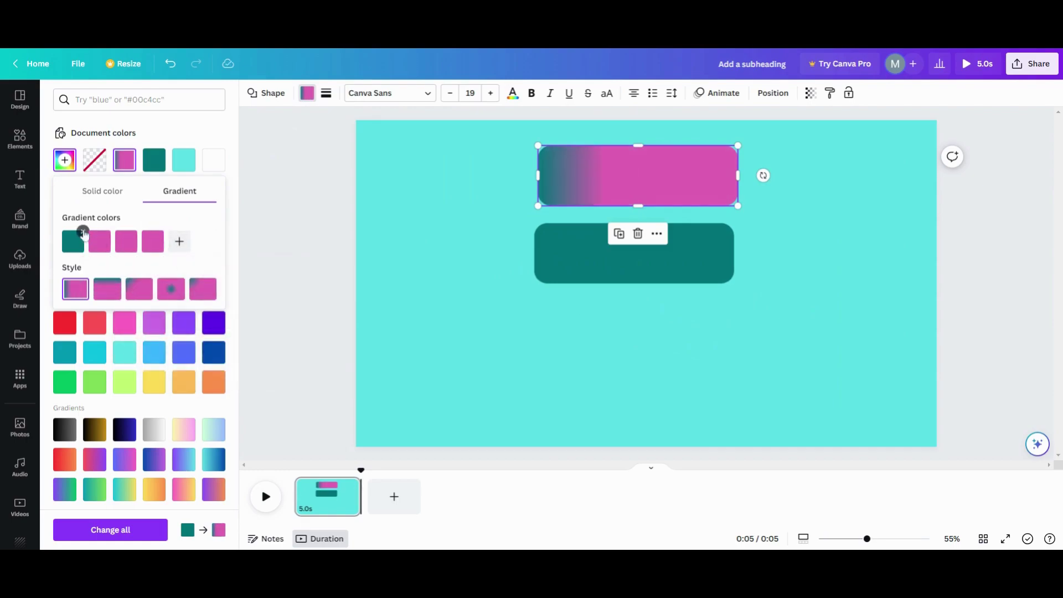
click(83, 232)
Change the fourth gradient colour to white #FFFFFF and reorder it to second place.
click(153, 242)
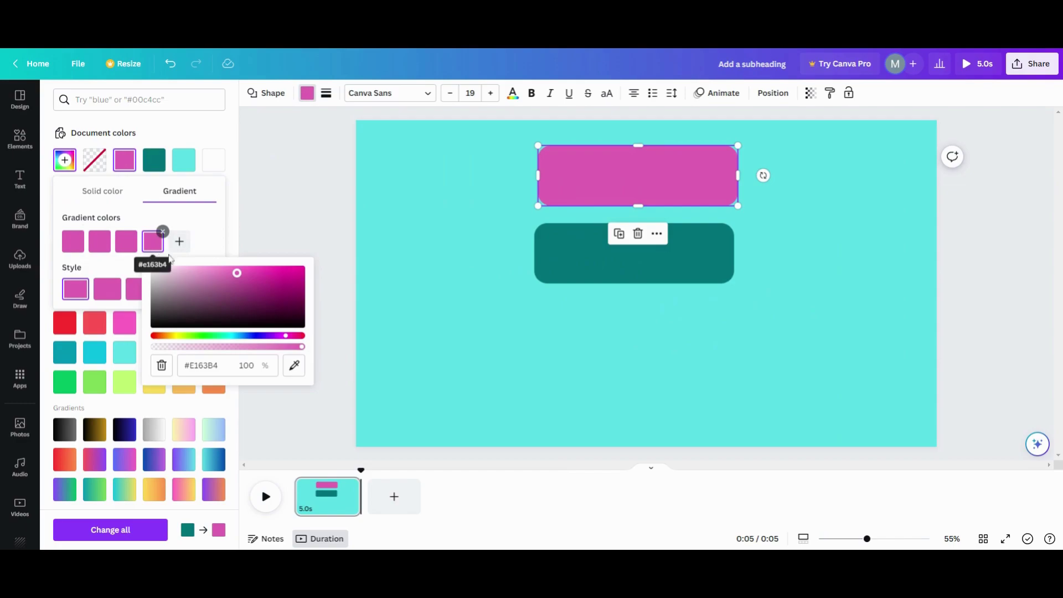
drag(238, 277, 154, 268)
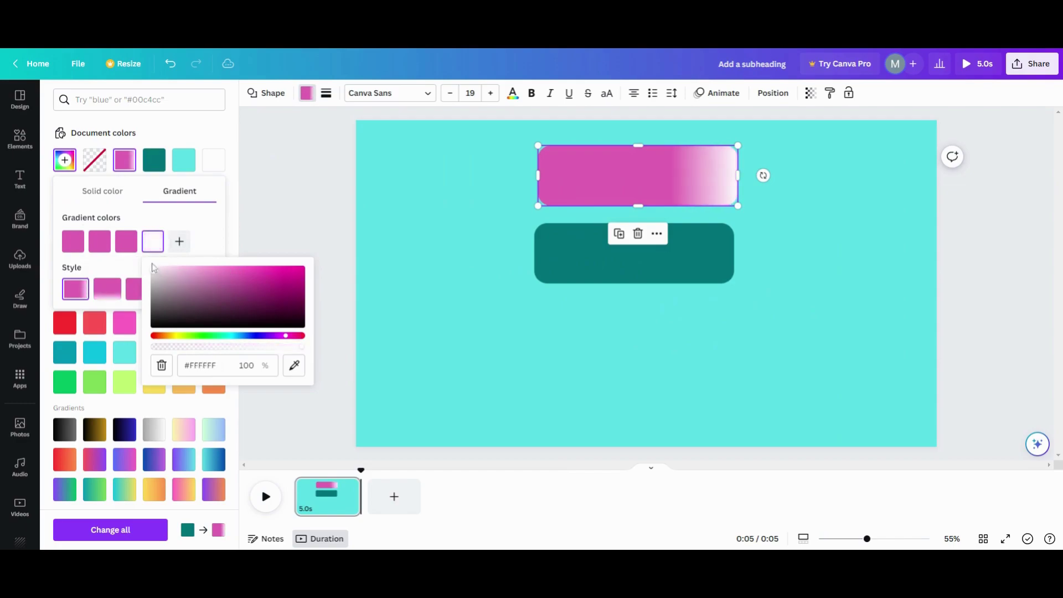
click(186, 225)
drag(162, 235, 95, 246)
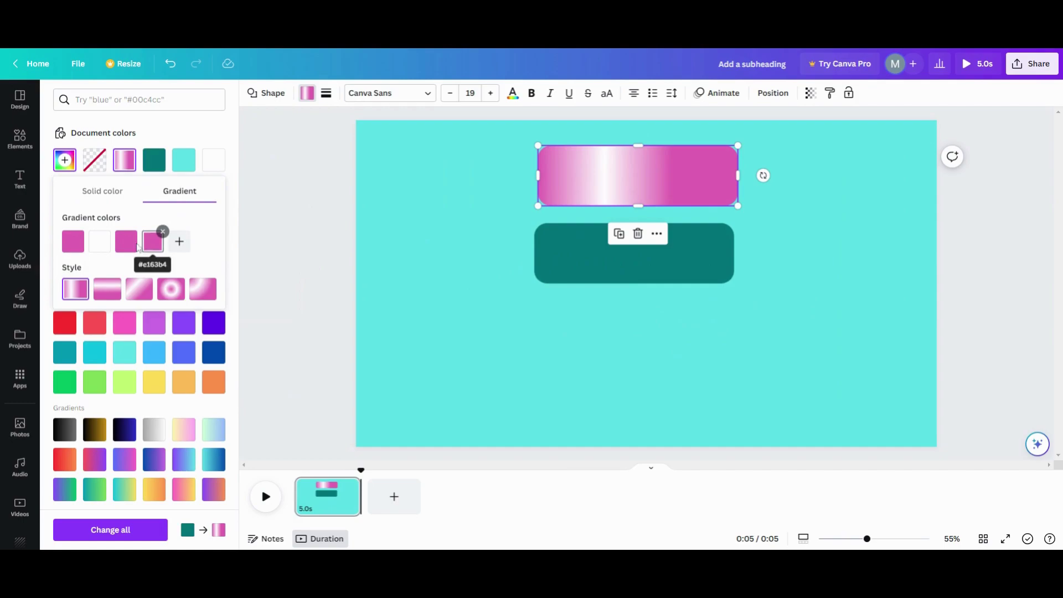
Make the gradient run from top to bottom and move the pink rectangle directly below the teal one.
click(105, 289)
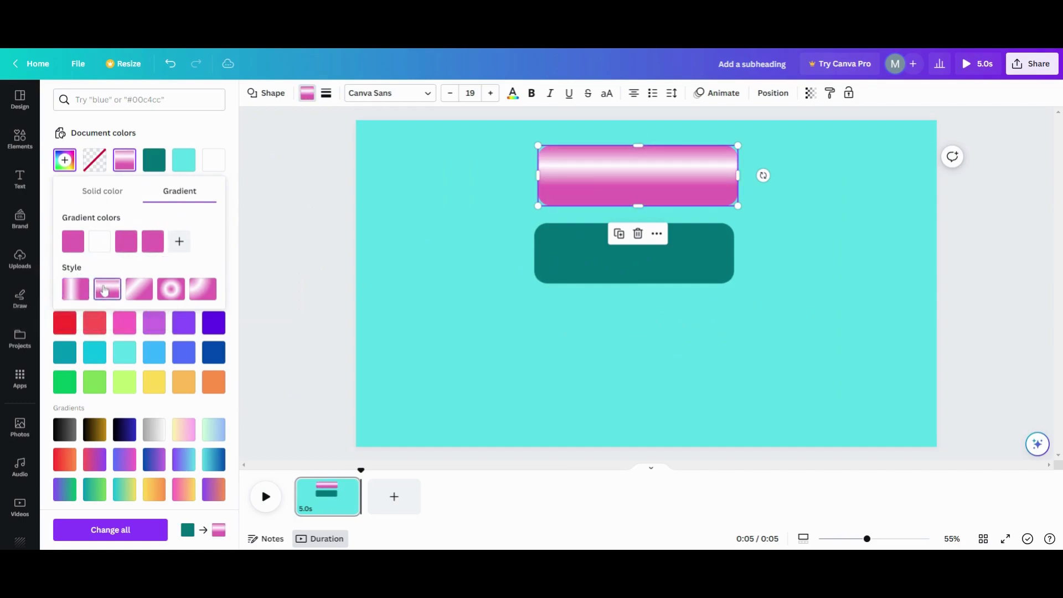
drag(577, 179, 571, 327)
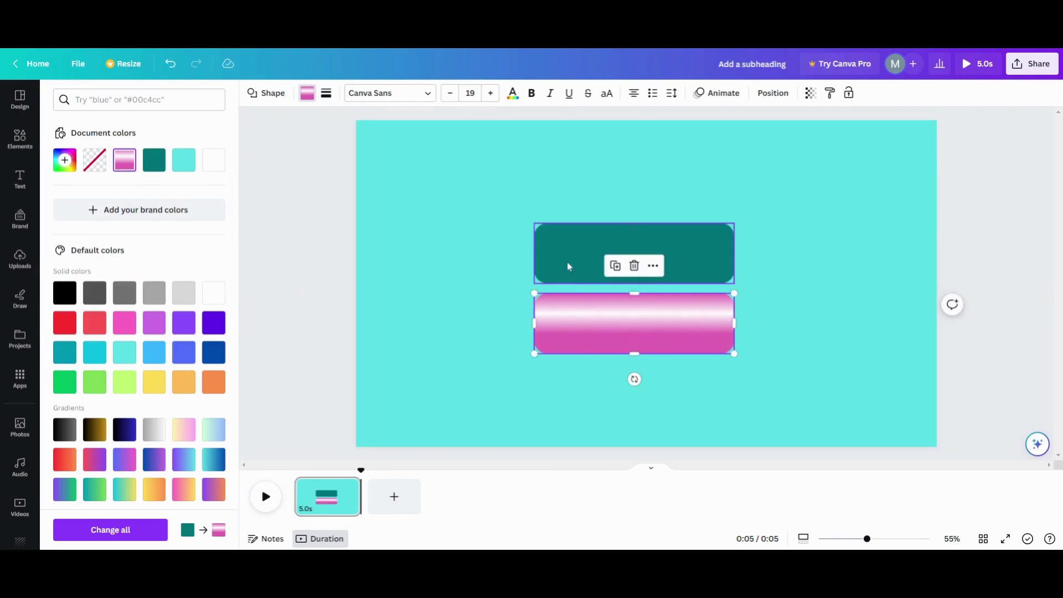
Narrow the teal rectangle to a small upright cap and place the pink gradient rectangle beneath it in the layer order.
click(704, 264)
drag(731, 255, 552, 261)
click(770, 93)
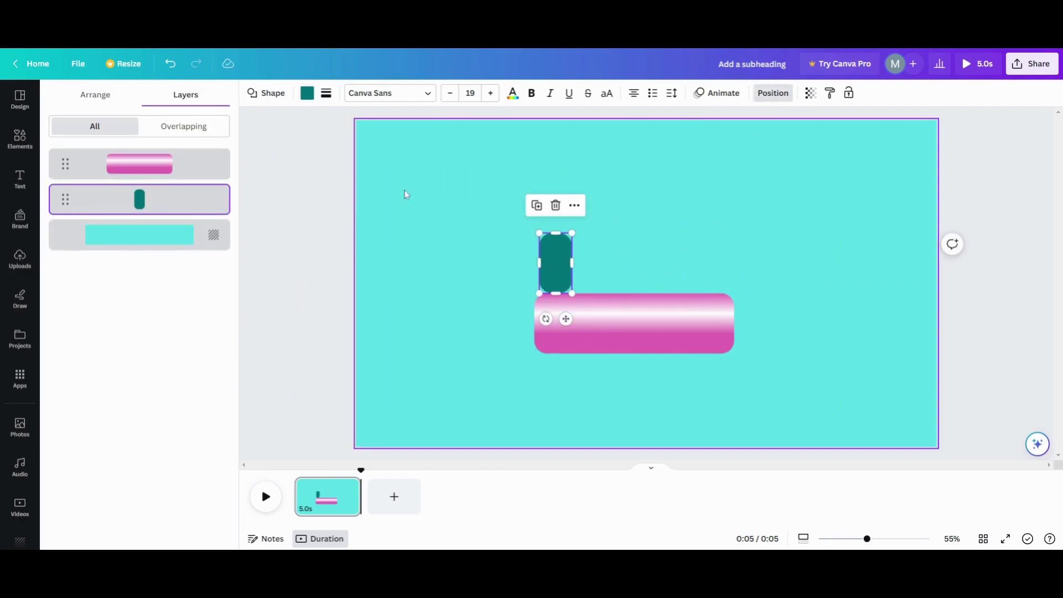
drag(138, 164, 138, 200)
Place the teal cap over one end of the pink bar and a duplicate over the other end.
drag(560, 276, 721, 317)
click(536, 270)
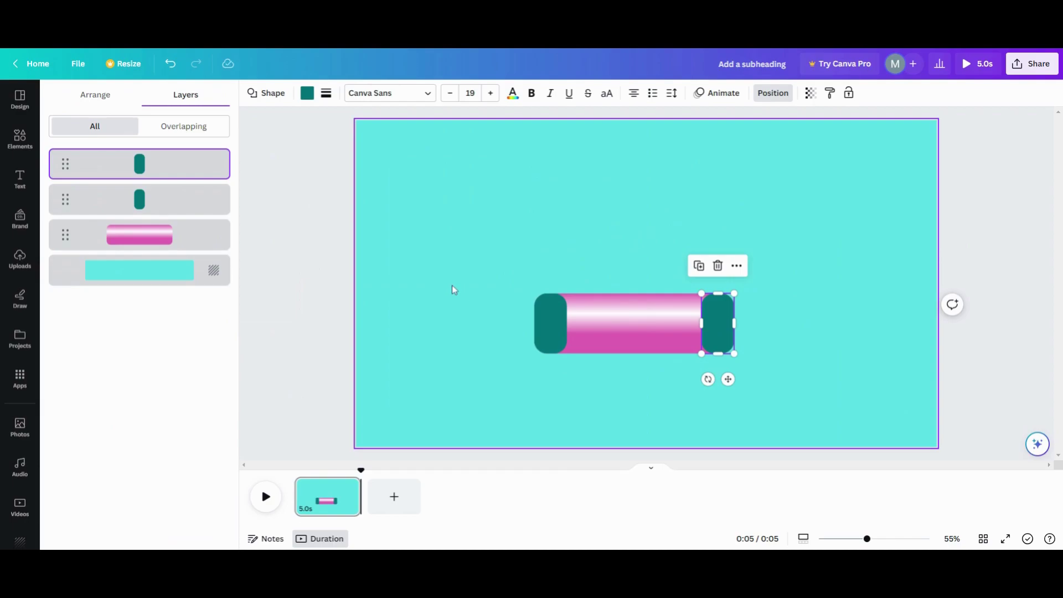
Recolour both teal end caps solid black.
click(548, 330)
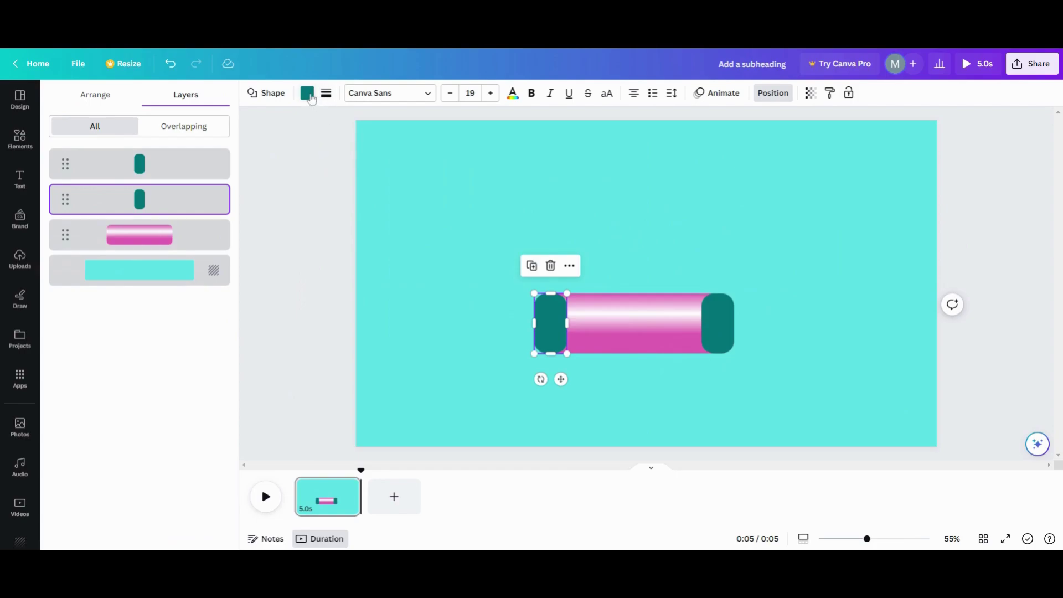
click(308, 94)
click(64, 293)
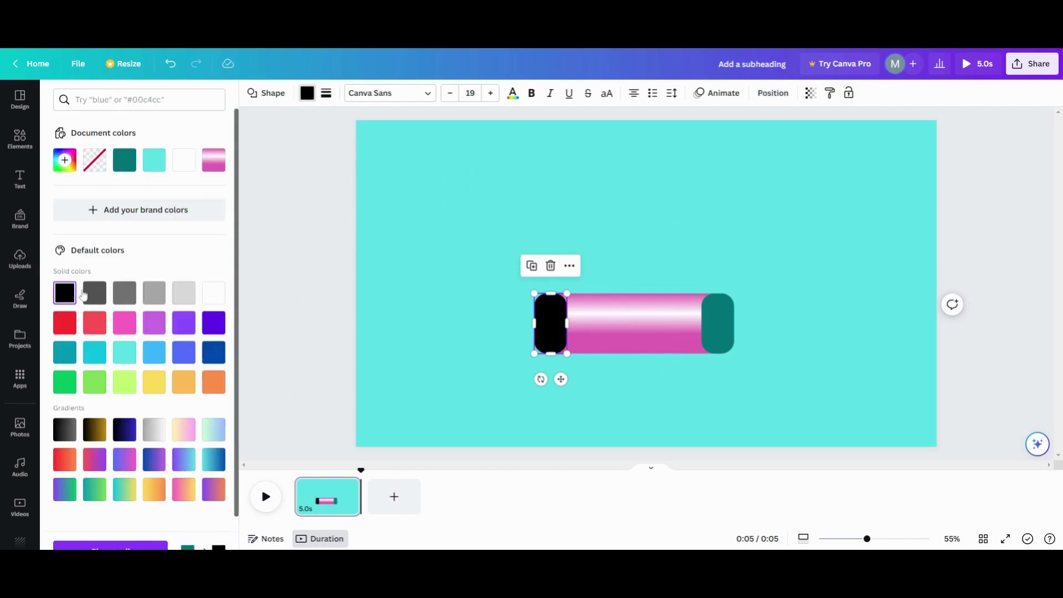
key(Tab)
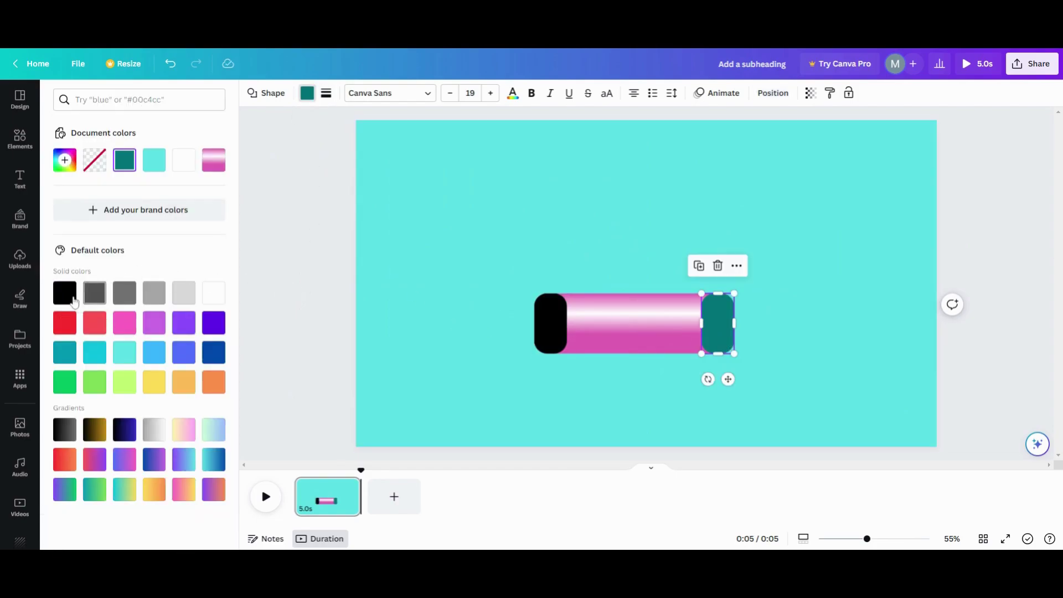
click(73, 298)
Change the page background to solid black.
click(369, 192)
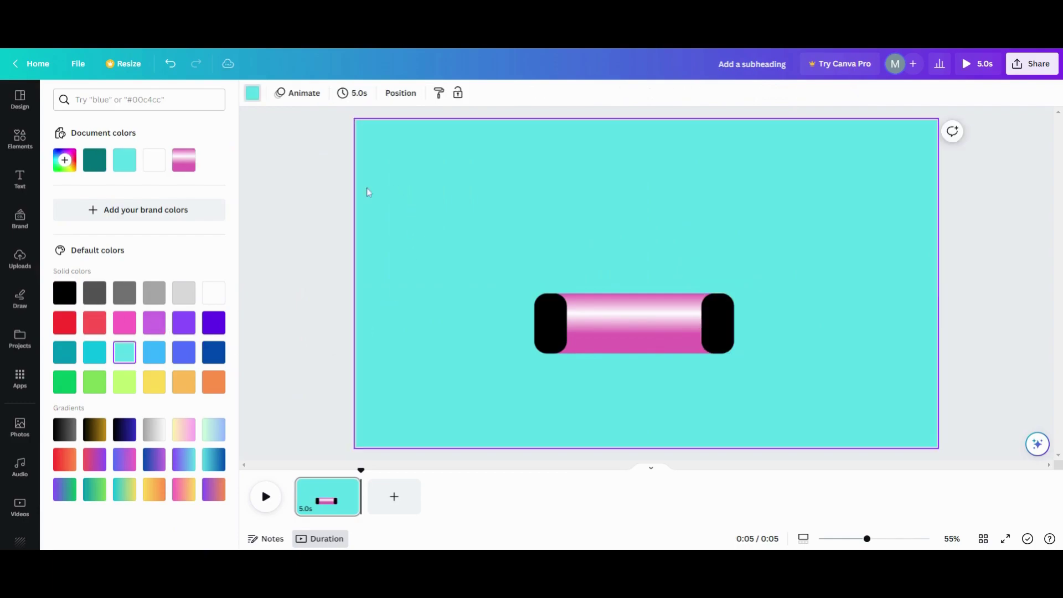
click(66, 294)
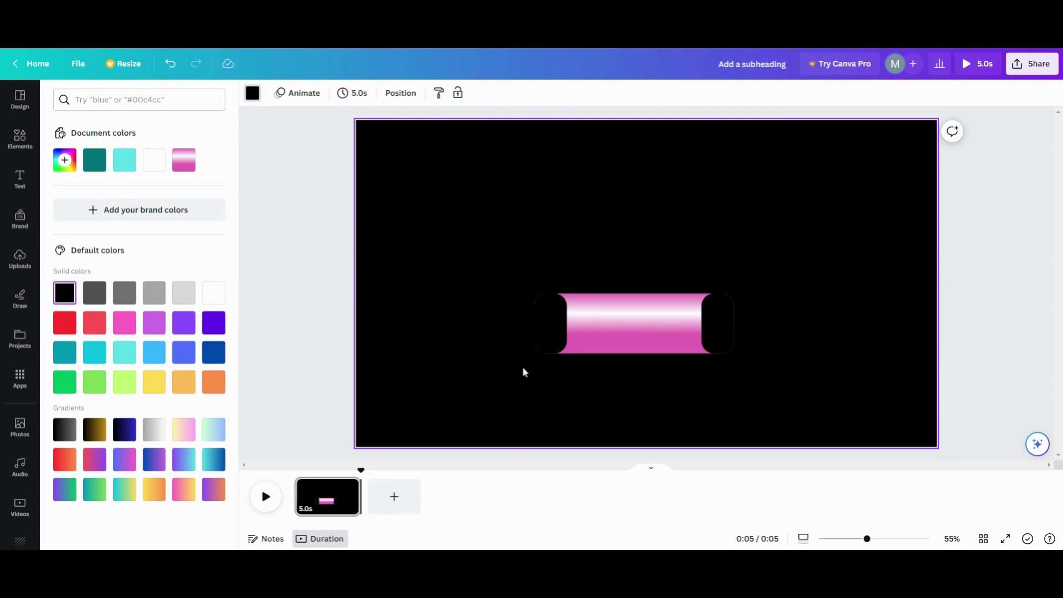
Nudge both black end caps slightly outward to cover the thin outline at the pink bar's ends.
click(550, 329)
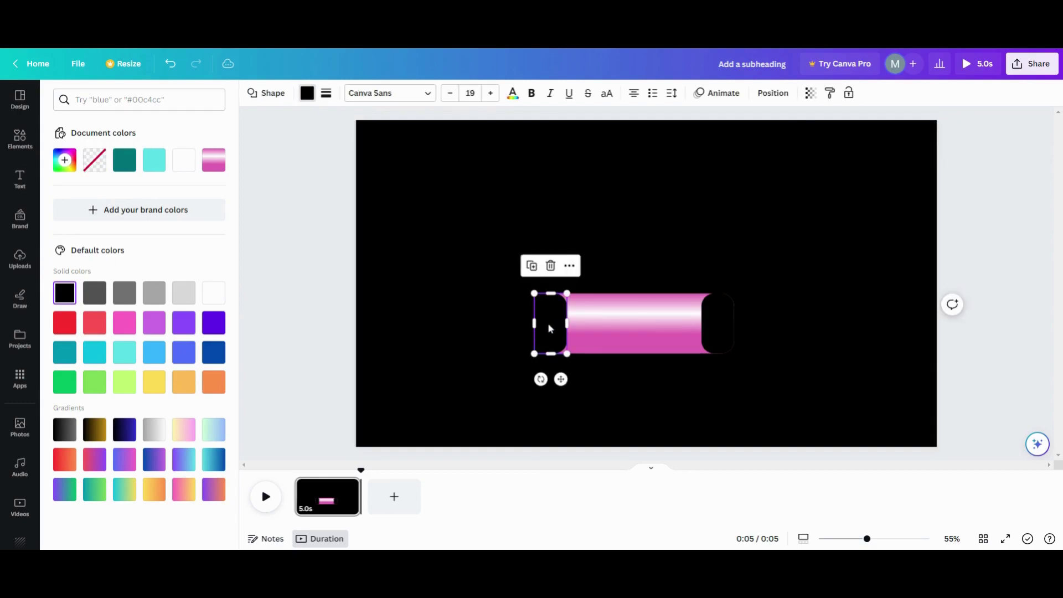
click(530, 332)
click(534, 333)
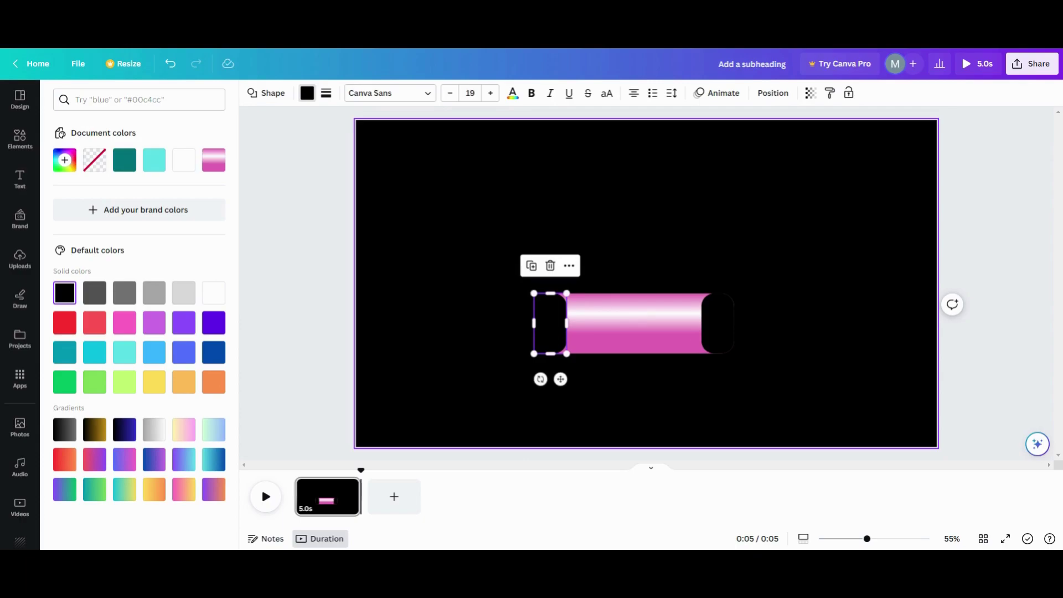
click(721, 323)
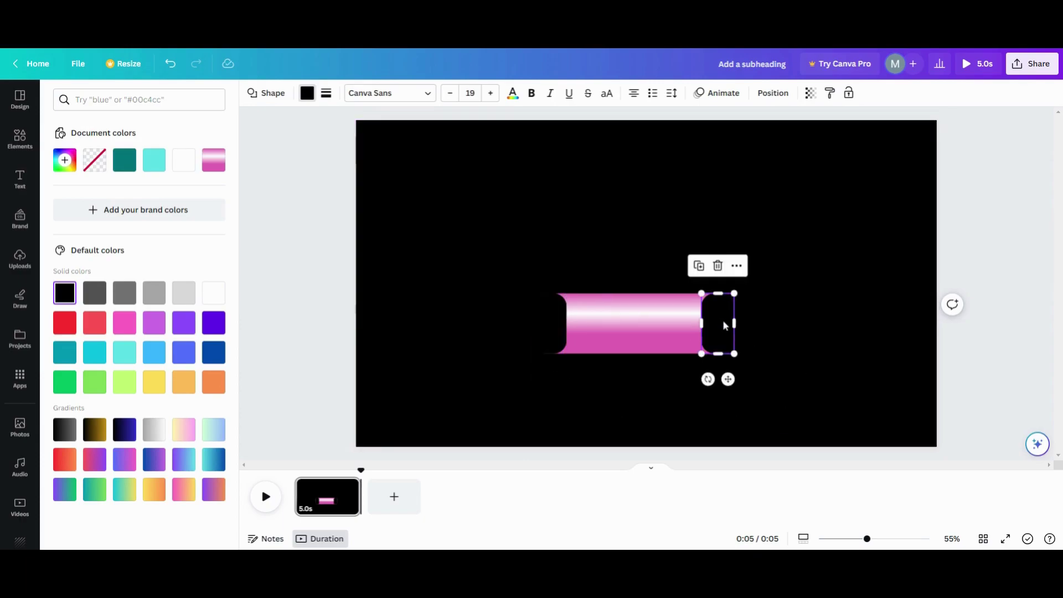
click(724, 326)
click(724, 326)
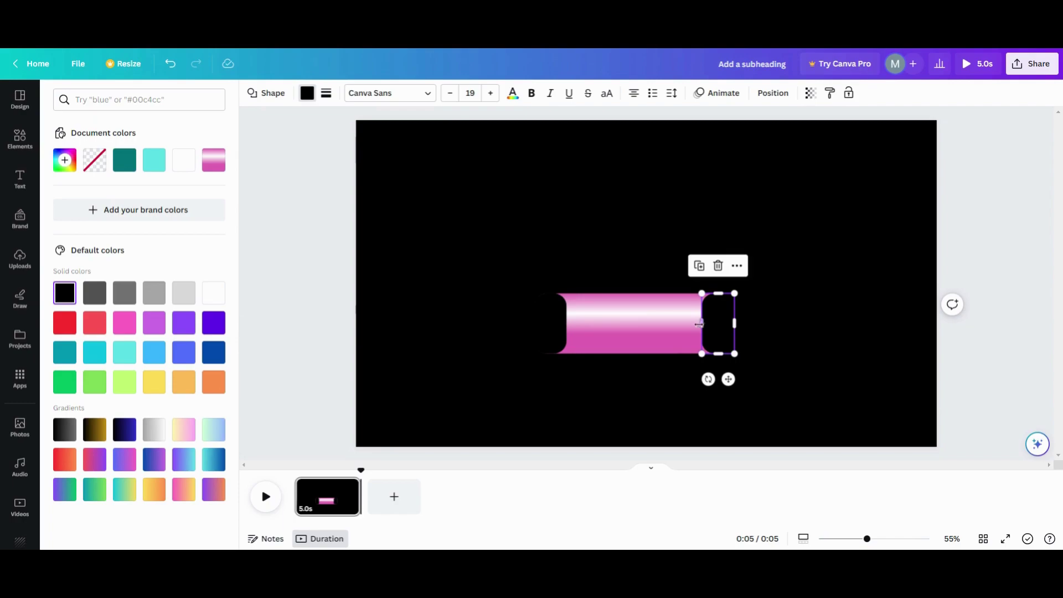
click(543, 340)
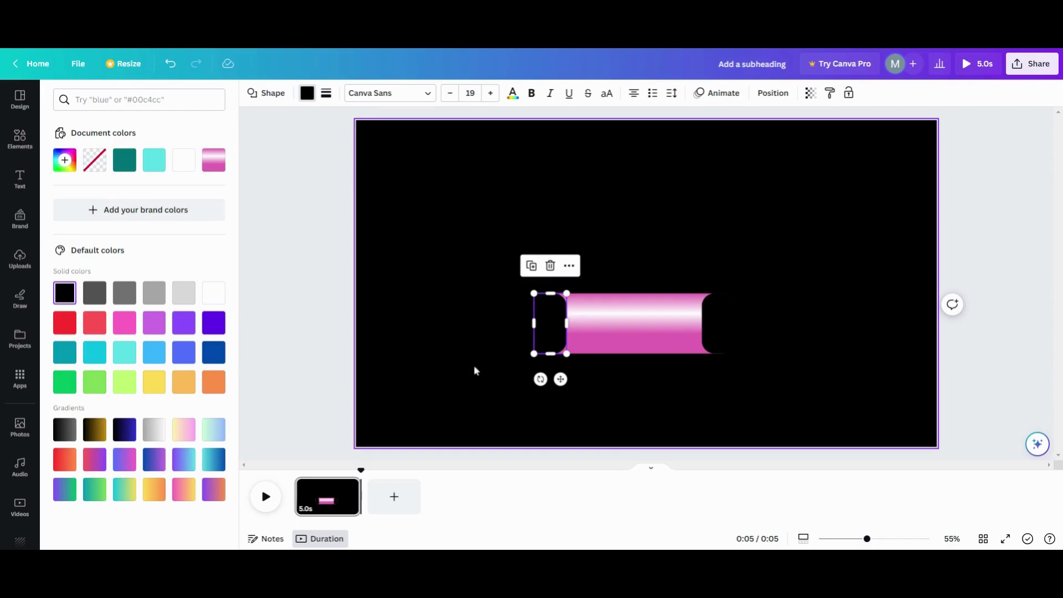
Add a second page with a grey-to-white gradient background and insert the uploaded pink bar with concave ends.
key(ctrl+Return)
click(20, 258)
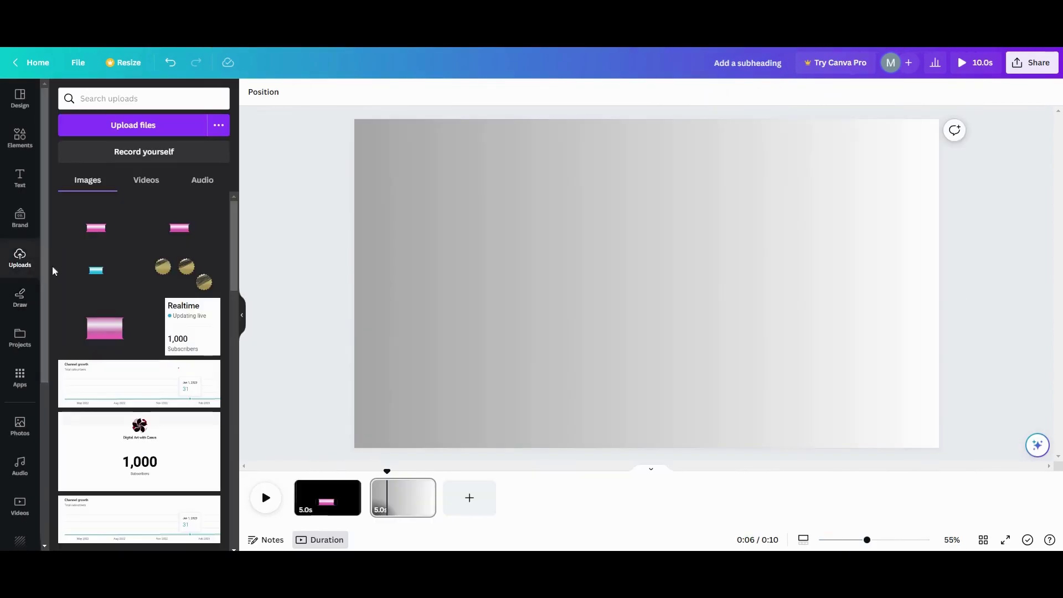
click(108, 247)
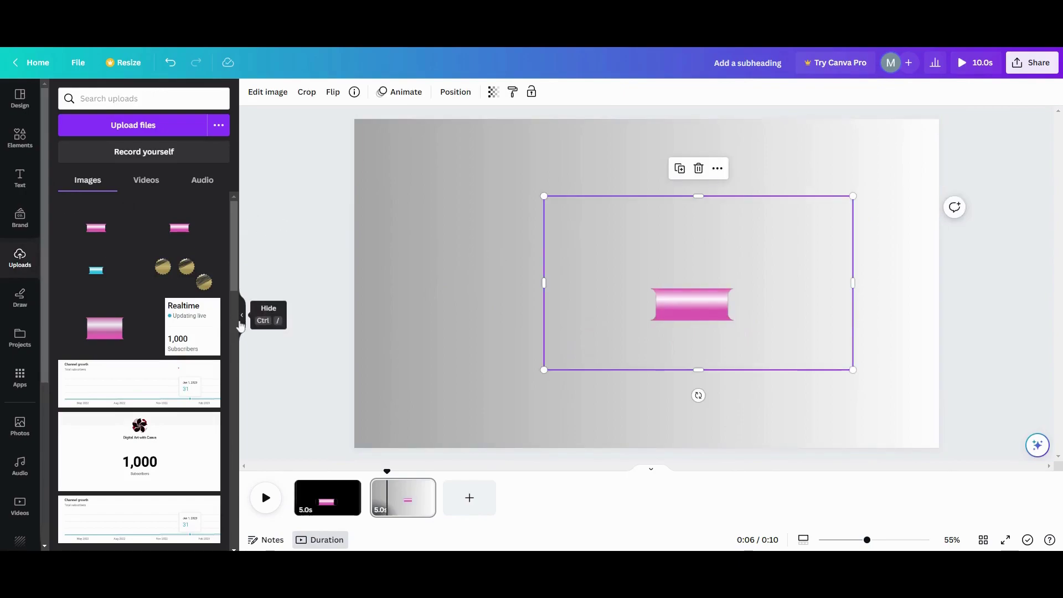
Crop the empty margins around the pink bar image, then enlarge it and place it near the page centre.
click(242, 315)
drag(598, 197, 598, 270)
drag(444, 320, 528, 320)
drag(640, 370, 640, 339)
drag(753, 304, 742, 223)
drag(643, 280, 584, 284)
Copy a black end cap from the first page onto the second and fit it over the pink bar's left end.
click(129, 495)
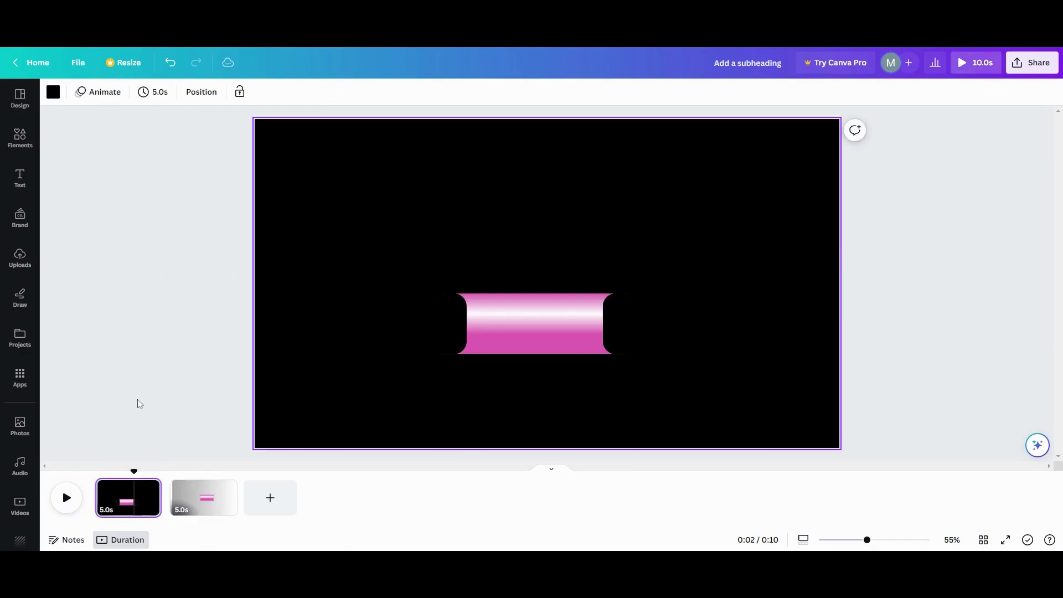
click(449, 332)
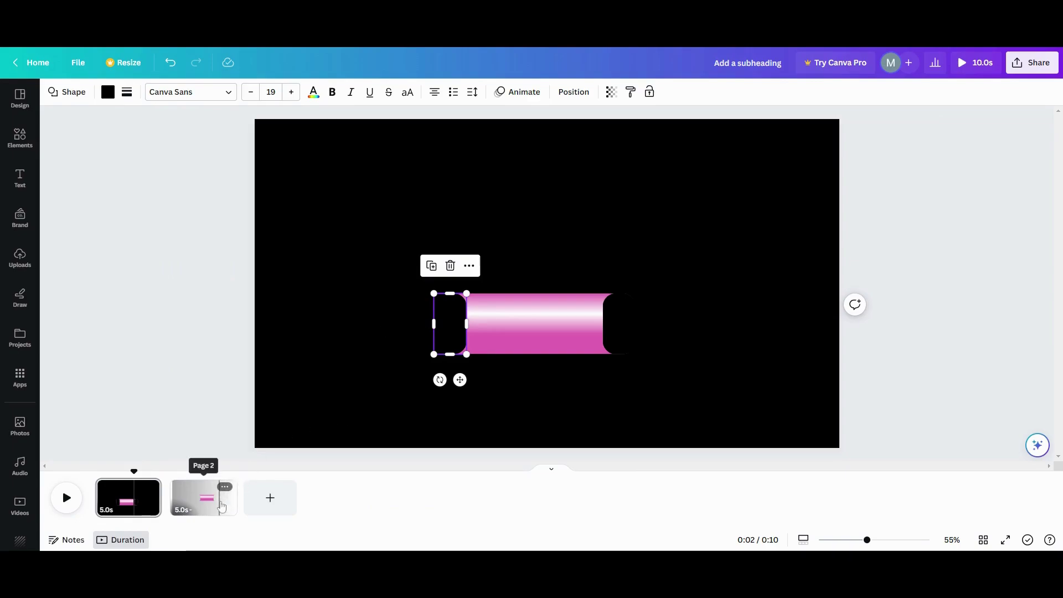
click(219, 497)
click(492, 279)
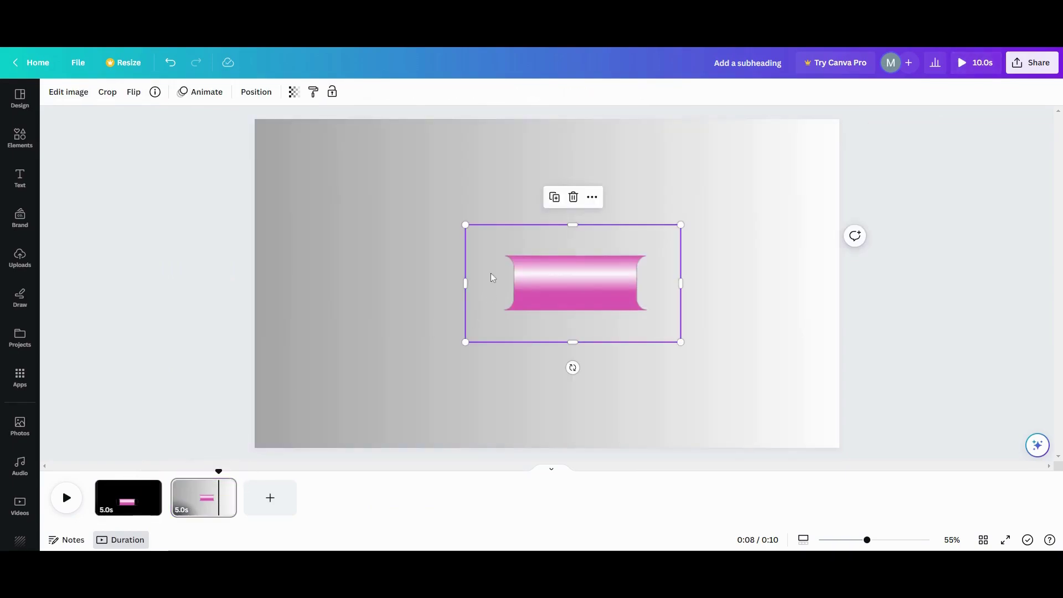
key(ctrl+v)
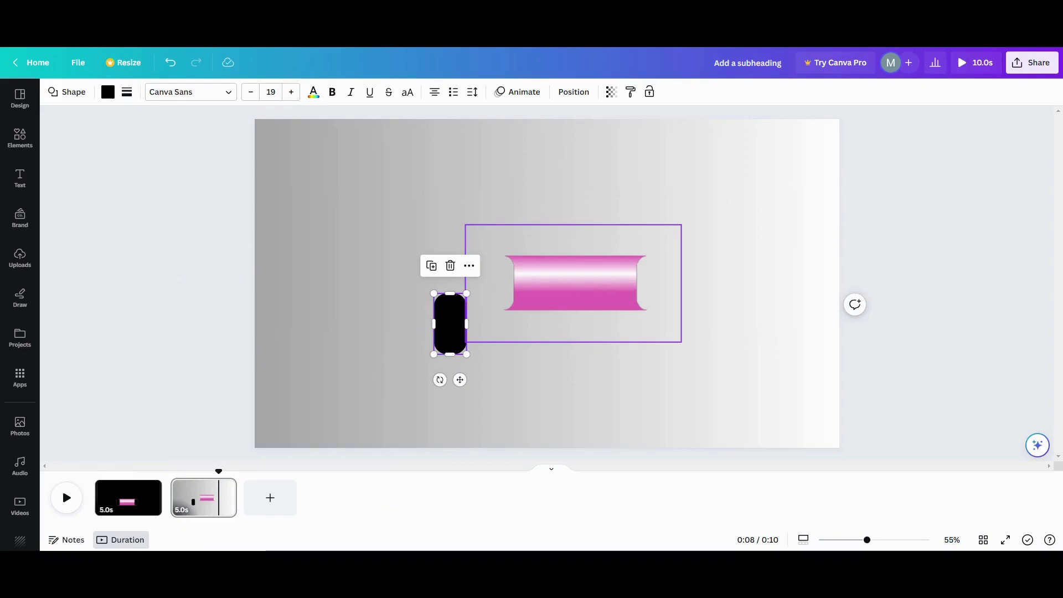
drag(453, 327, 480, 310)
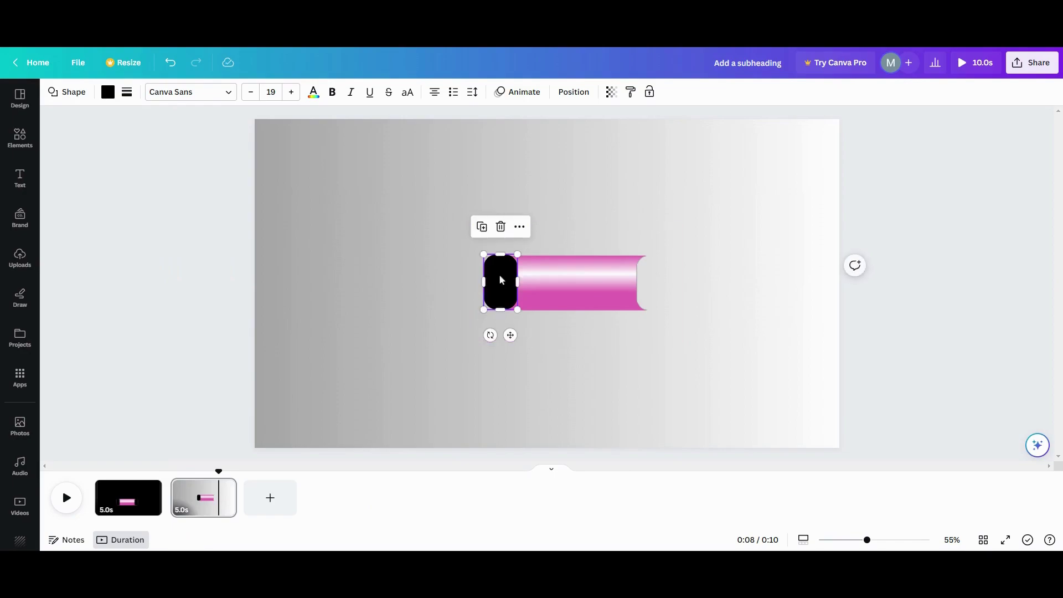
drag(518, 253, 515, 254)
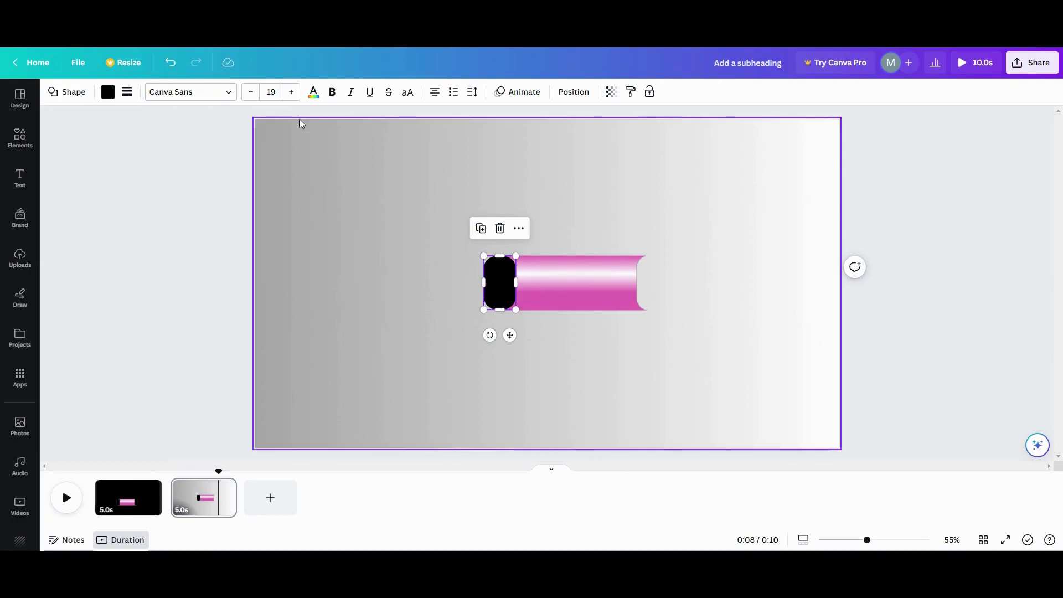
click(108, 92)
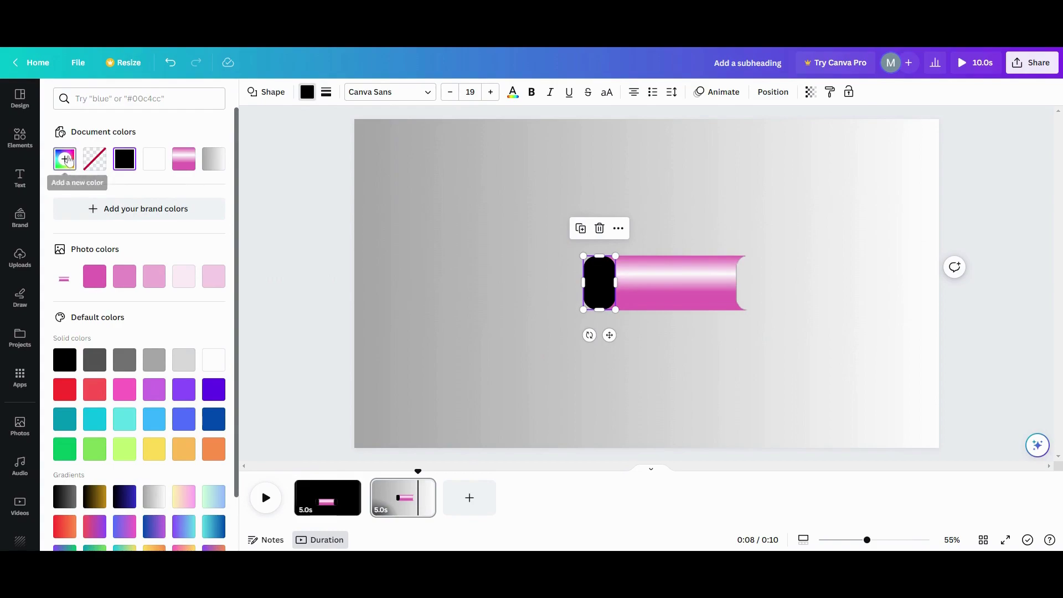
click(65, 159)
click(175, 189)
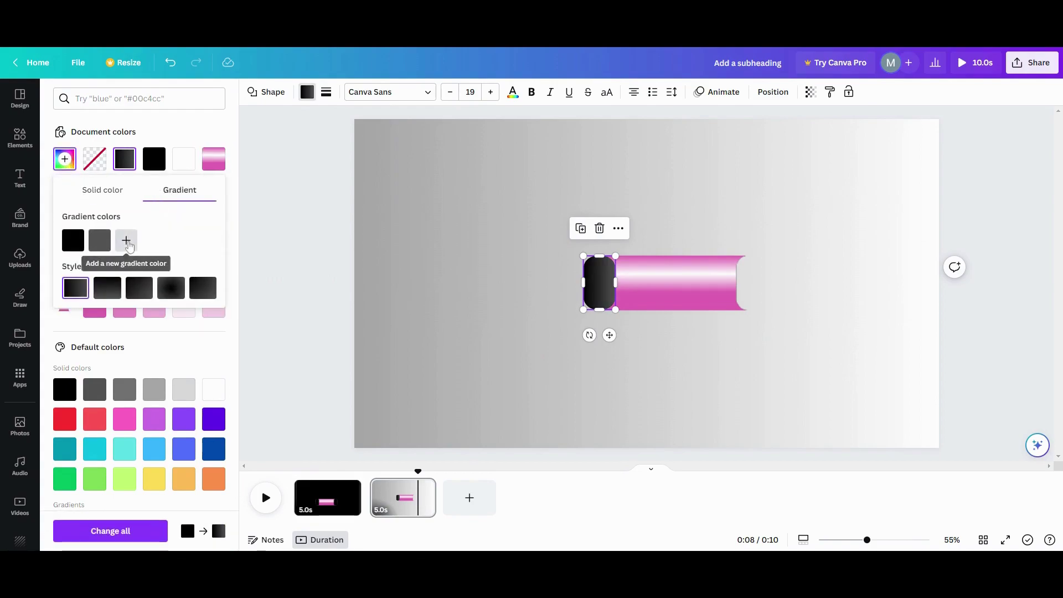
click(126, 243)
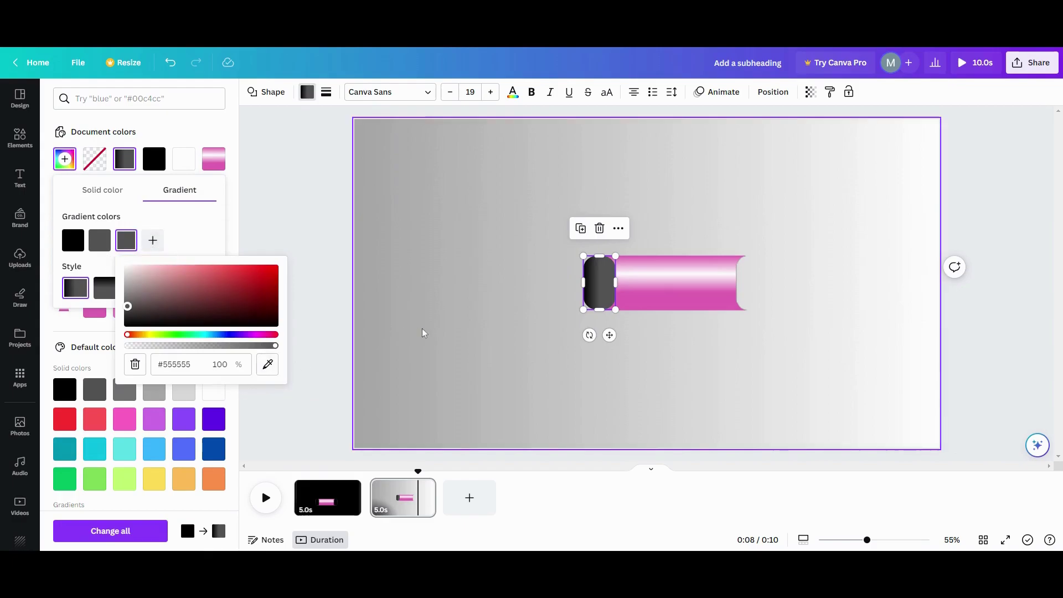
click(304, 220)
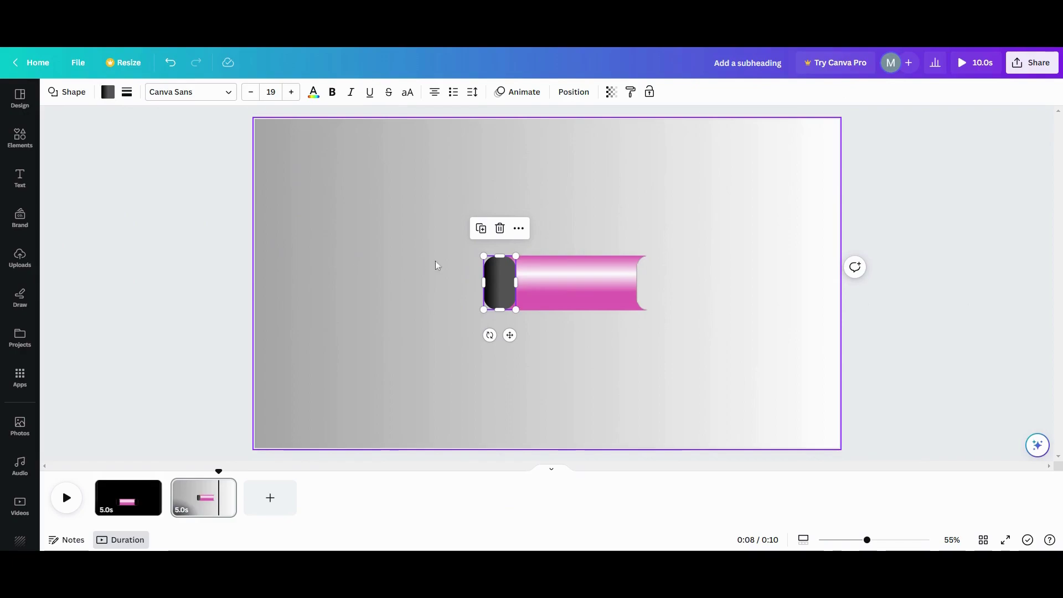
Fill the end cap with a horizontal gradient from pink #E164B4 to darker pink #C4238A.
click(108, 91)
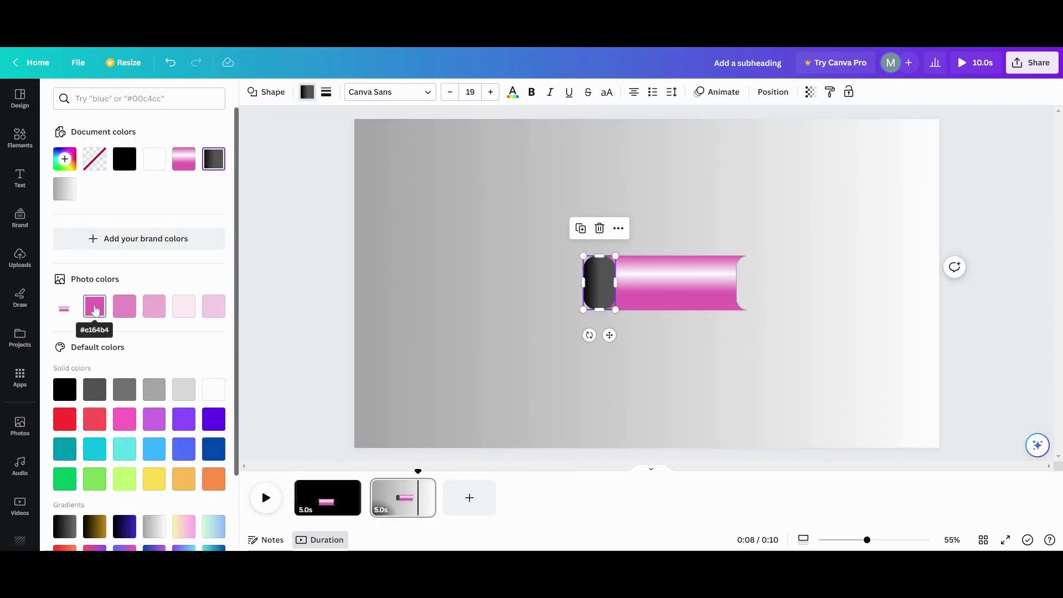
click(95, 309)
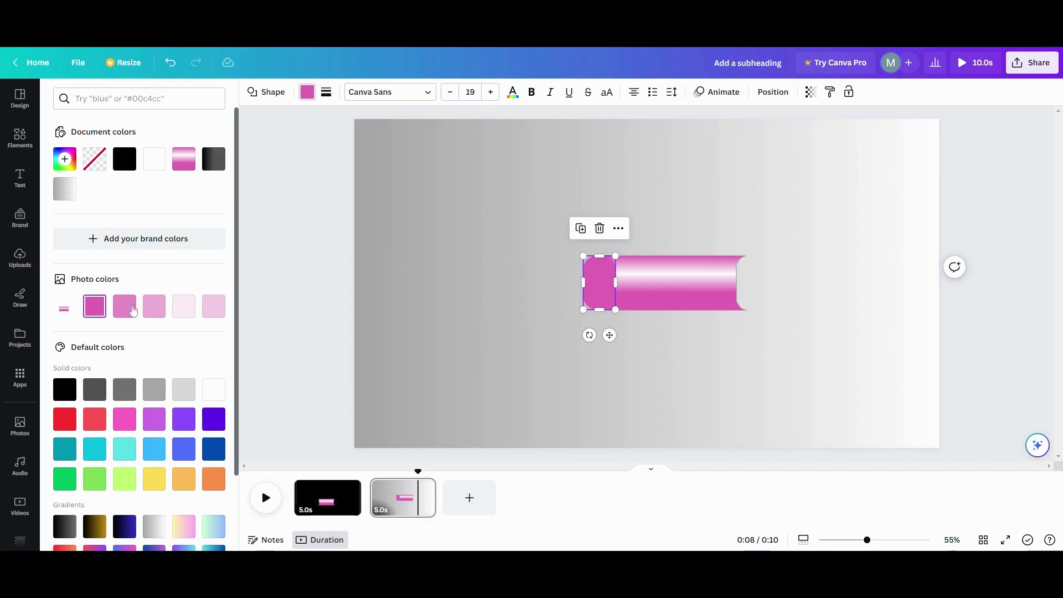
click(65, 159)
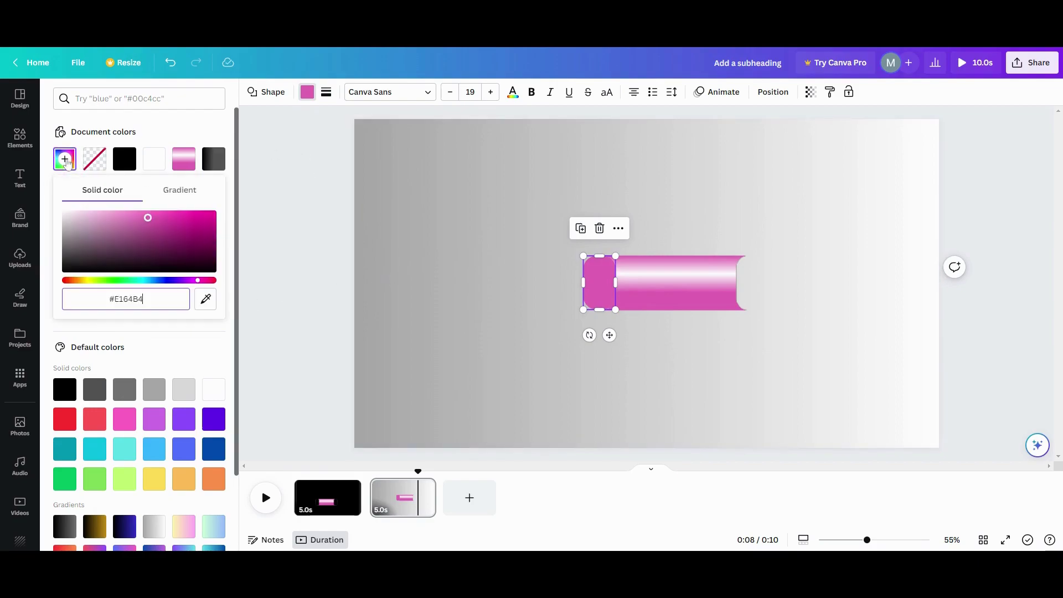
click(182, 190)
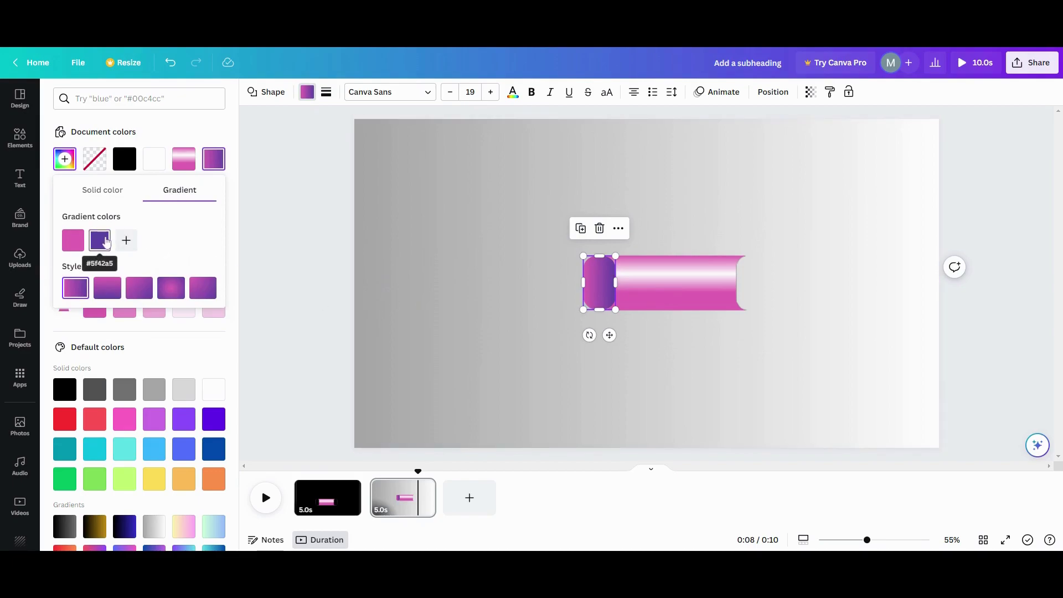
click(99, 241)
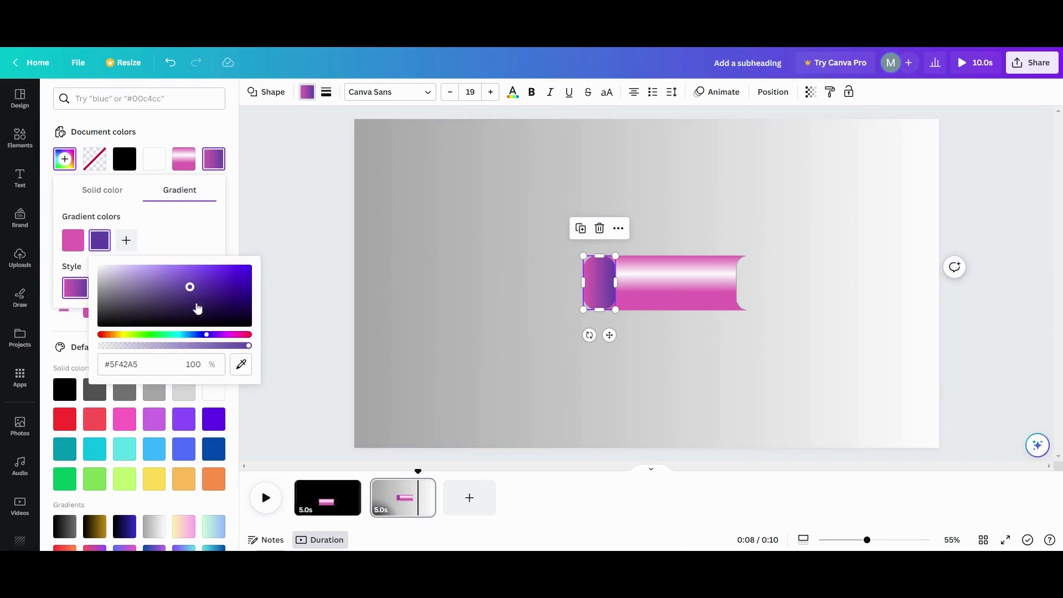
click(240, 364)
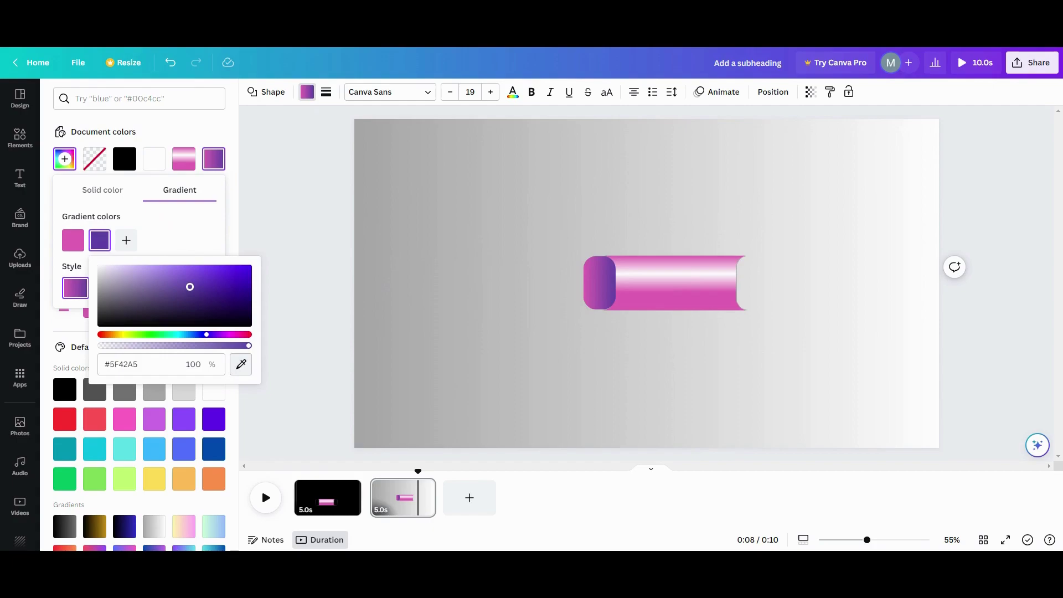
click(73, 241)
click(185, 274)
drag(185, 274, 225, 279)
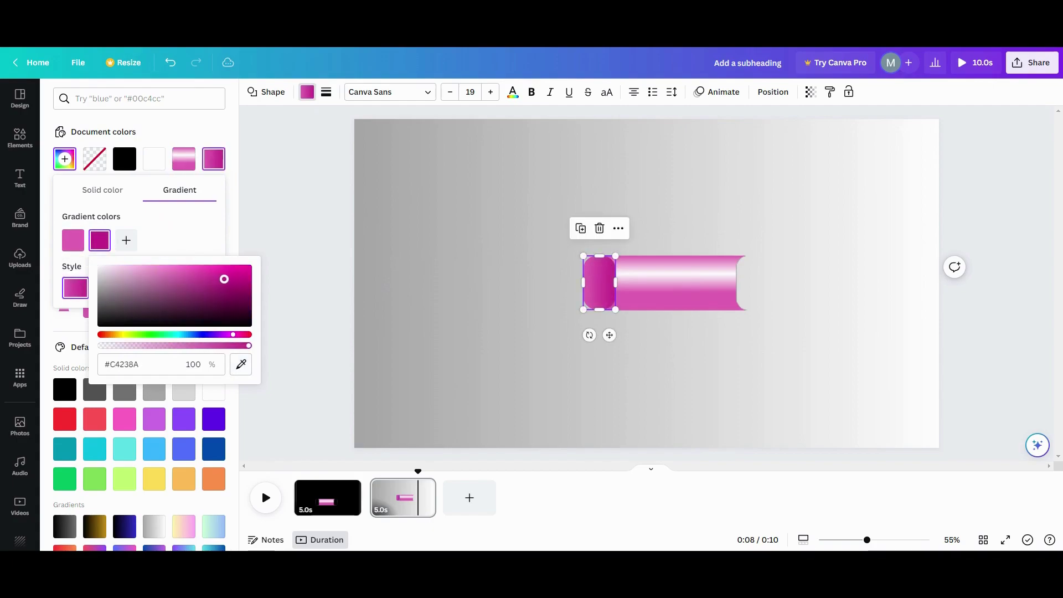
click(502, 287)
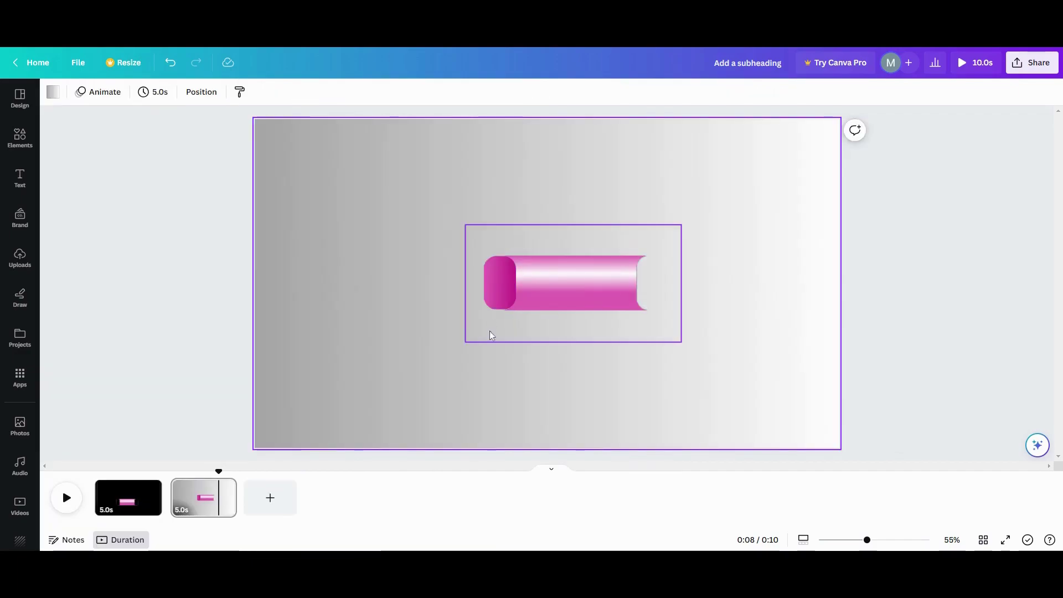
Resize the pink gradient cap slightly to cover the full height of the bar's left end.
click(503, 298)
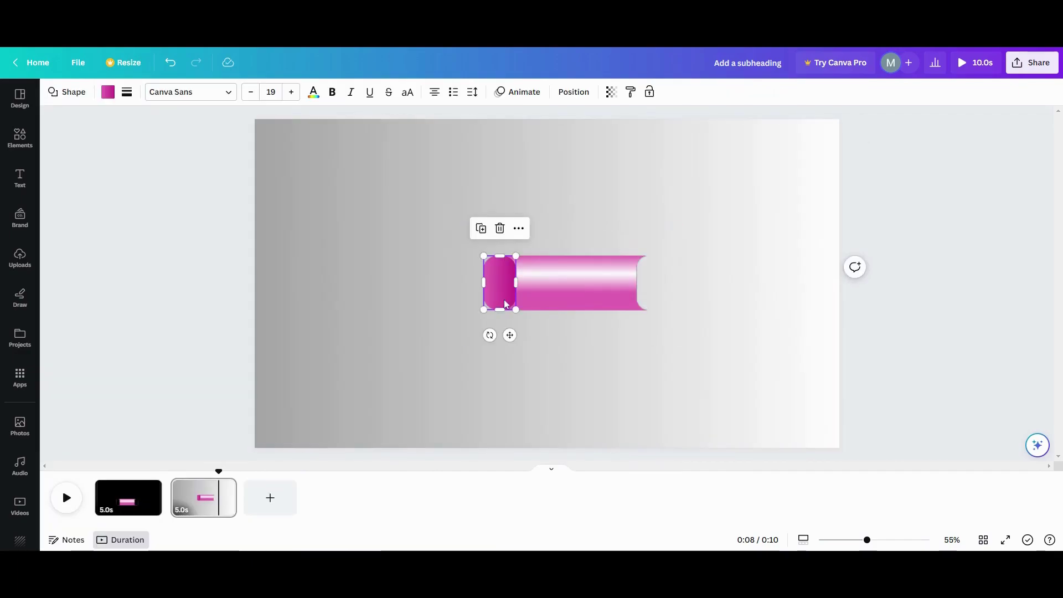
drag(514, 307, 486, 311)
click(497, 292)
click(437, 292)
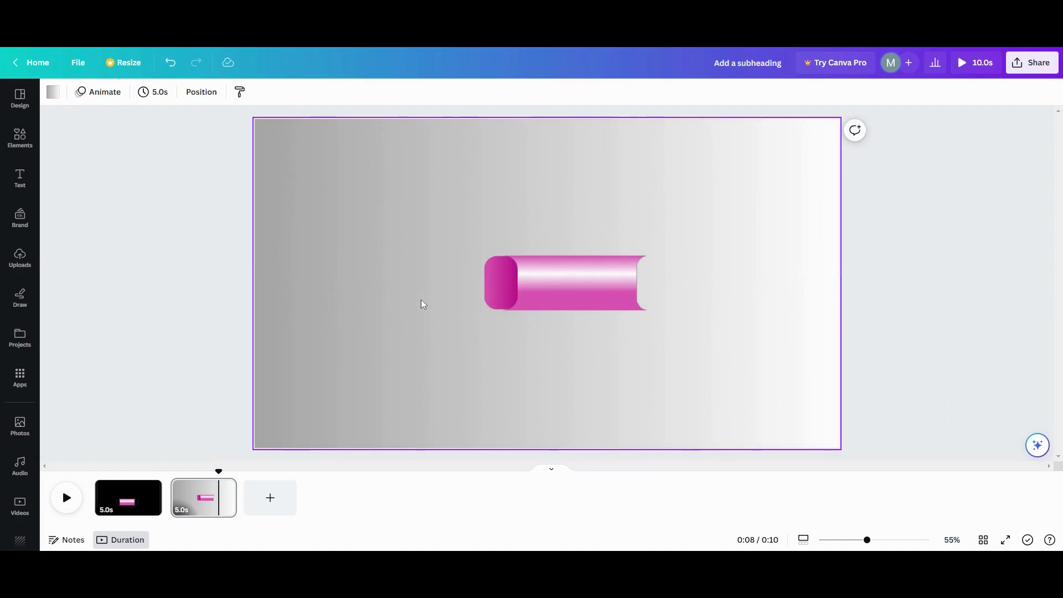
click(509, 284)
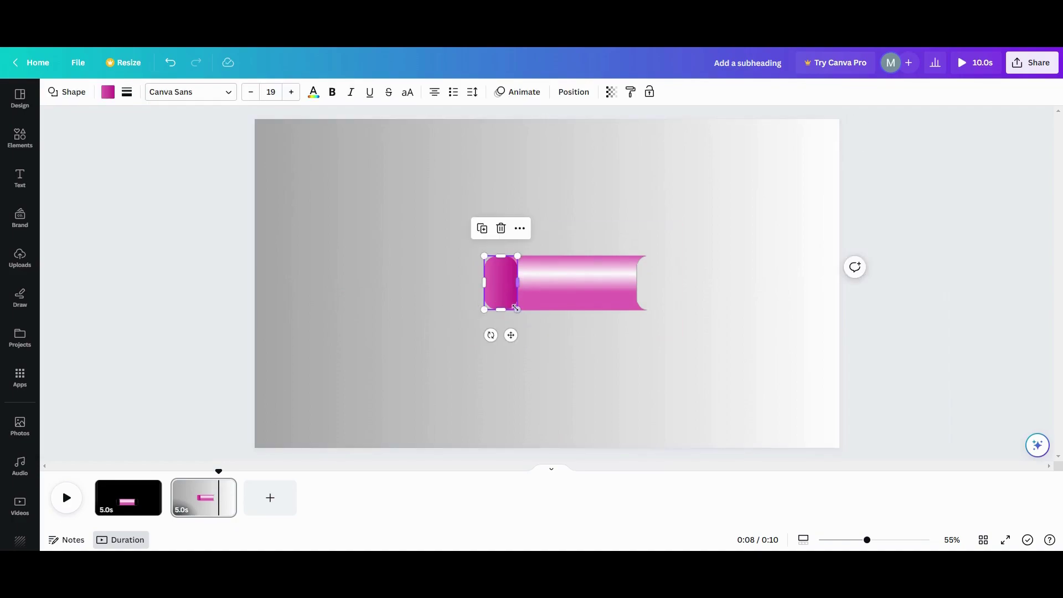
drag(516, 311, 516, 313)
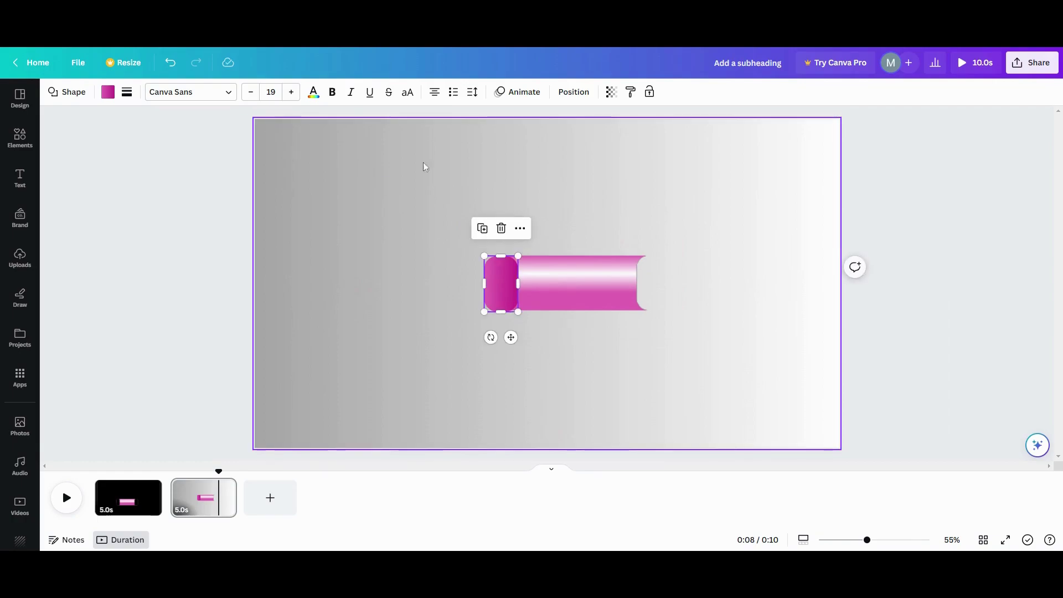
Set the cap's corner rounding to 63, then narrow and shift it to fit the bar's concave left end.
click(127, 92)
drag(181, 199, 208, 202)
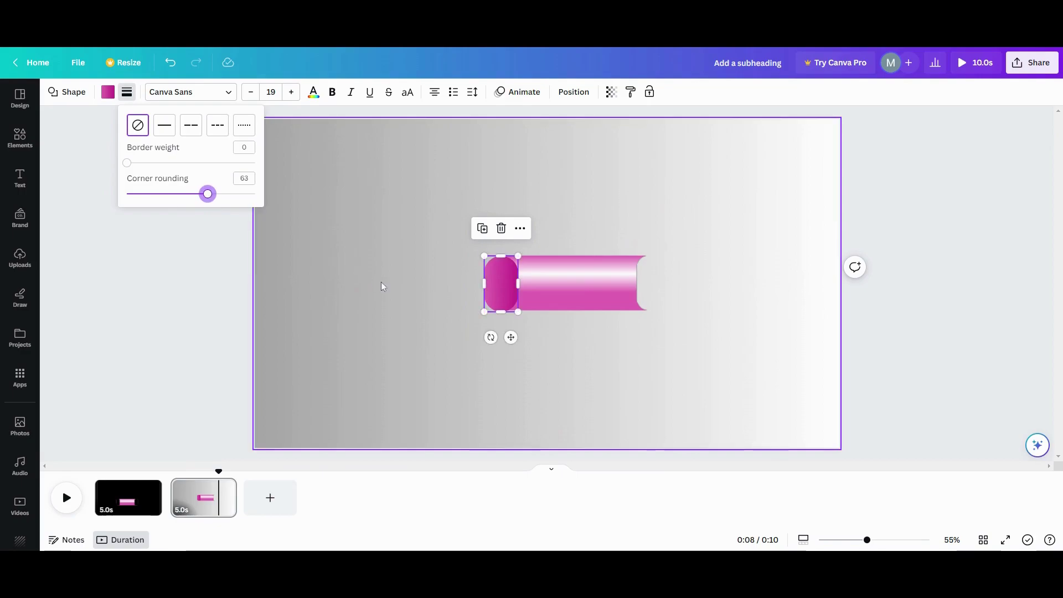
drag(484, 284, 516, 311)
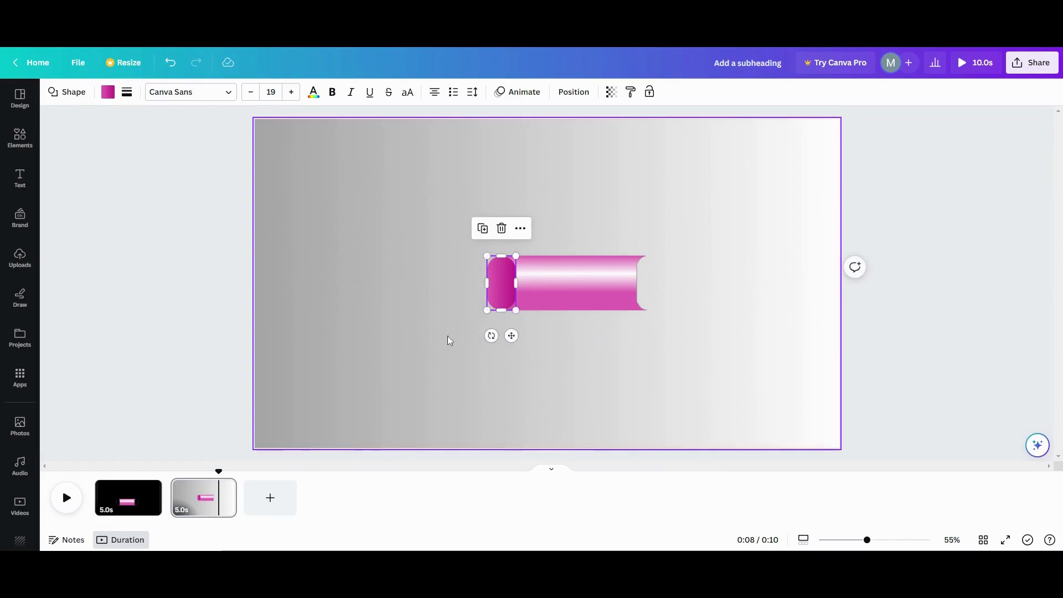
click(432, 341)
click(507, 298)
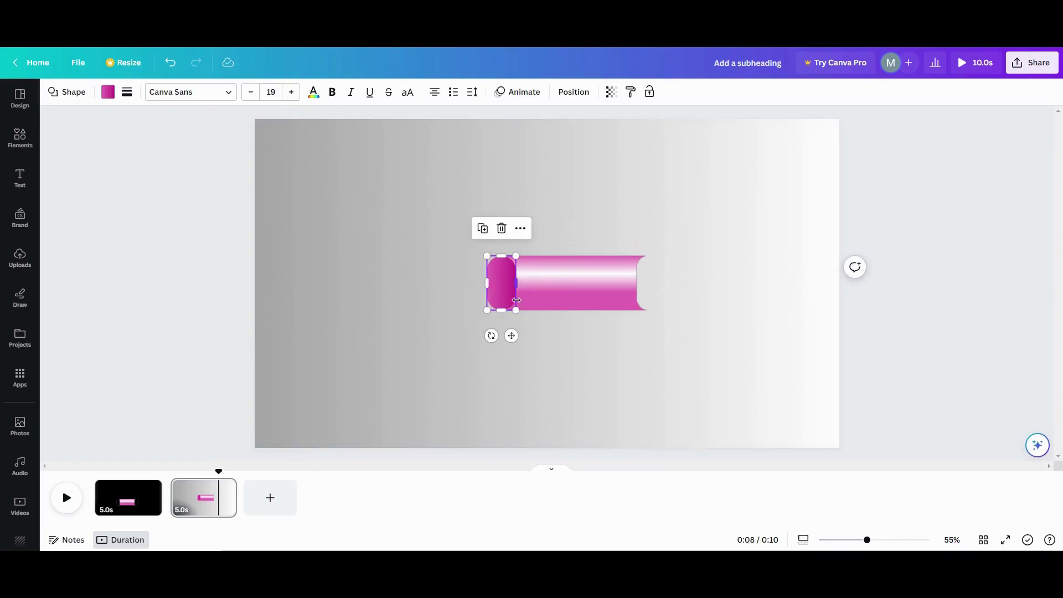
drag(516, 300, 516, 299)
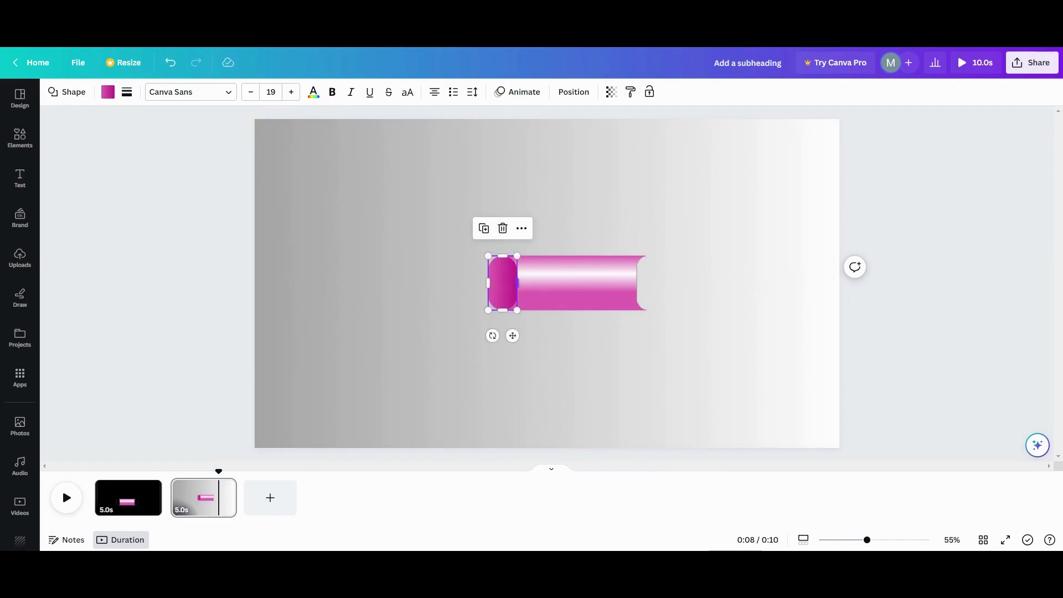
click(545, 330)
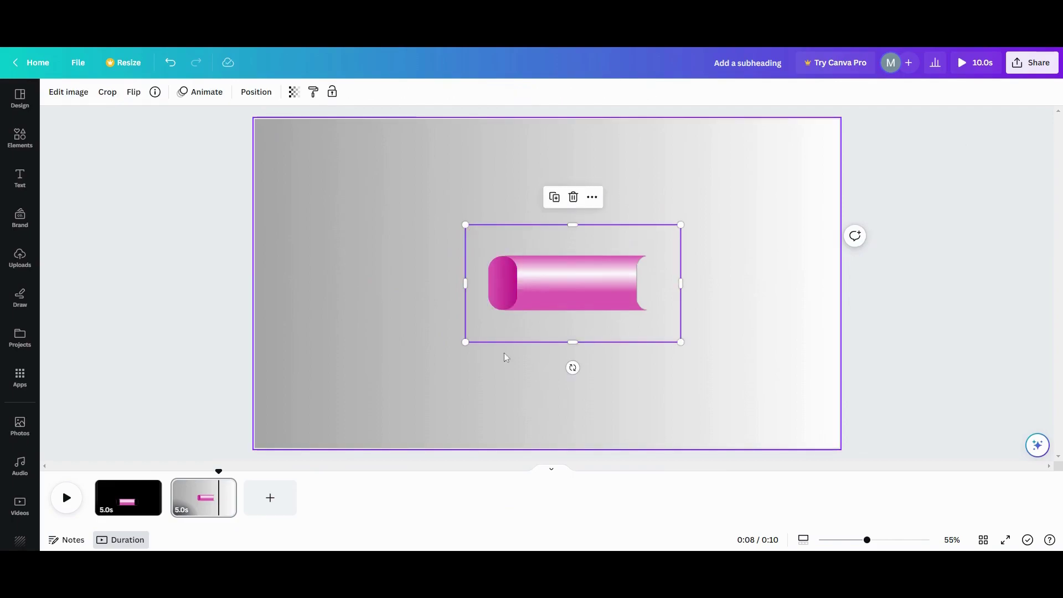
Duplicate the pink cap, rotate the copy 180 degrees and fit it over the bar's right end.
click(503, 260)
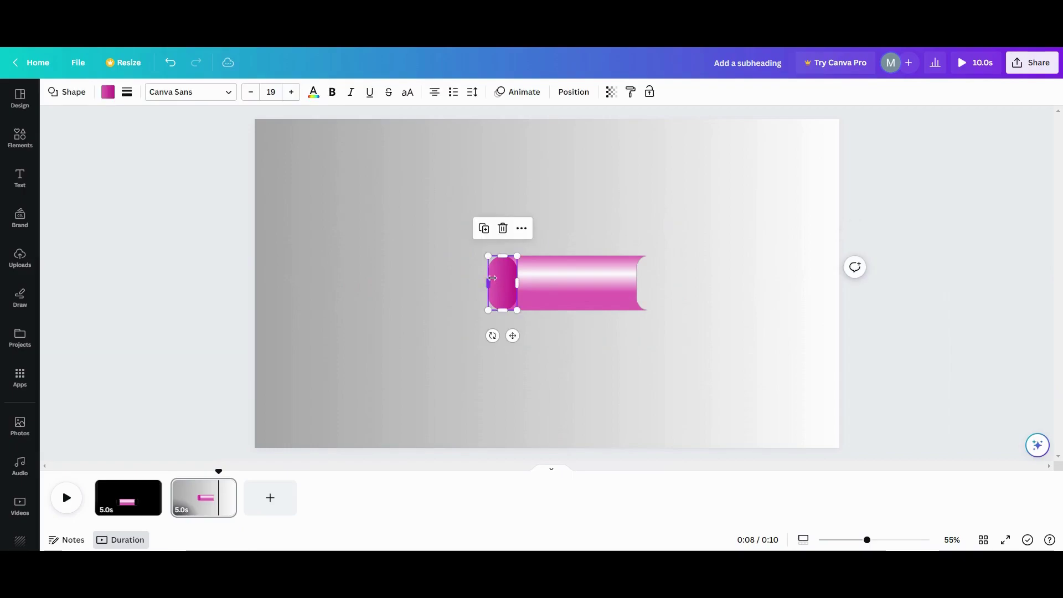
click(484, 230)
drag(512, 299, 646, 284)
drag(636, 335, 657, 240)
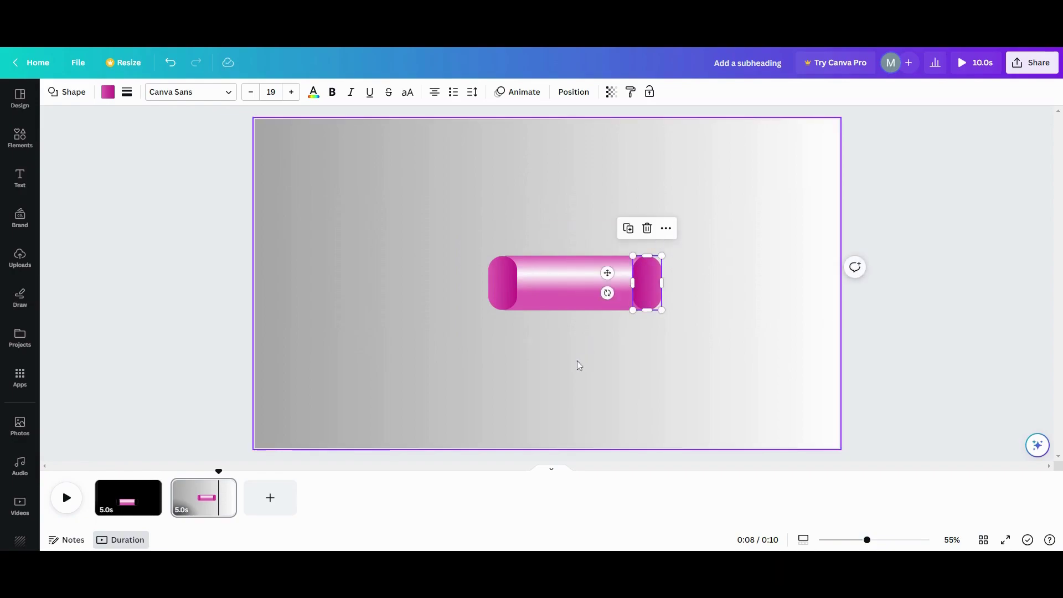
click(559, 377)
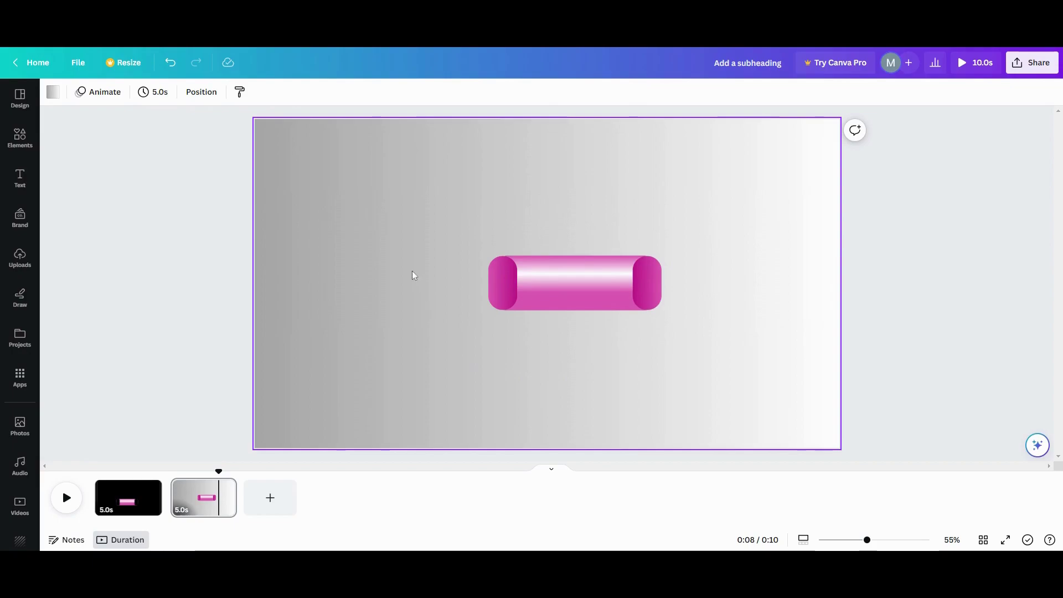
Nudge the left cap slightly inward against the pink bar's concave edge.
click(501, 295)
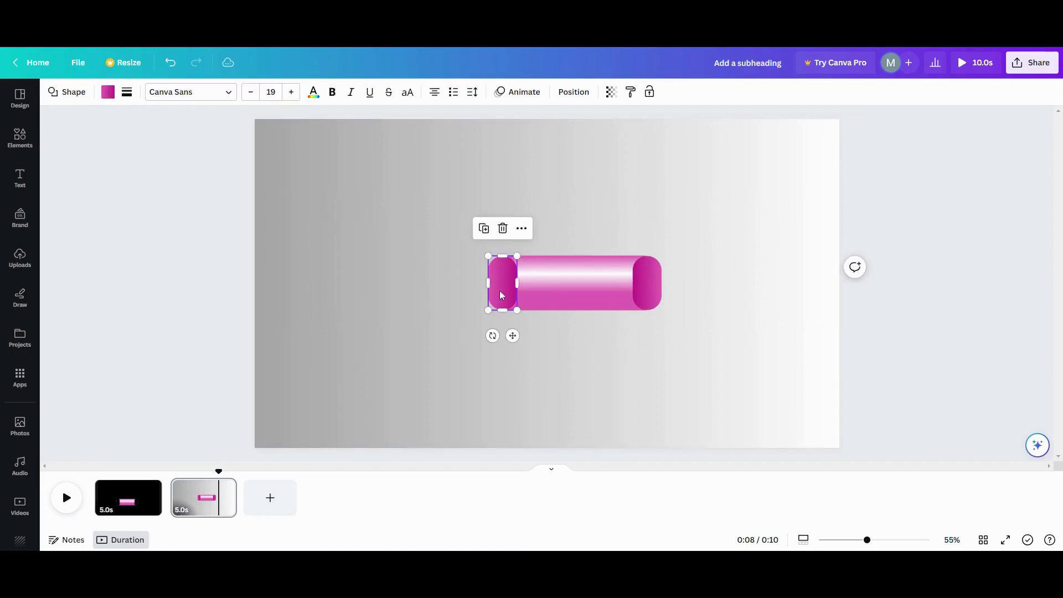
drag(507, 291, 507, 291)
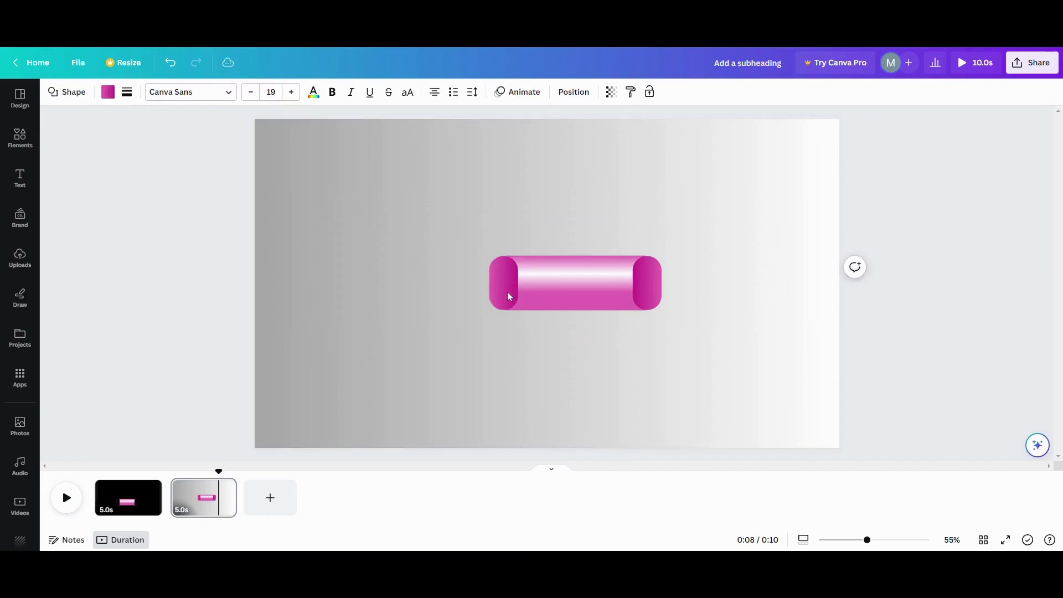
click(508, 291)
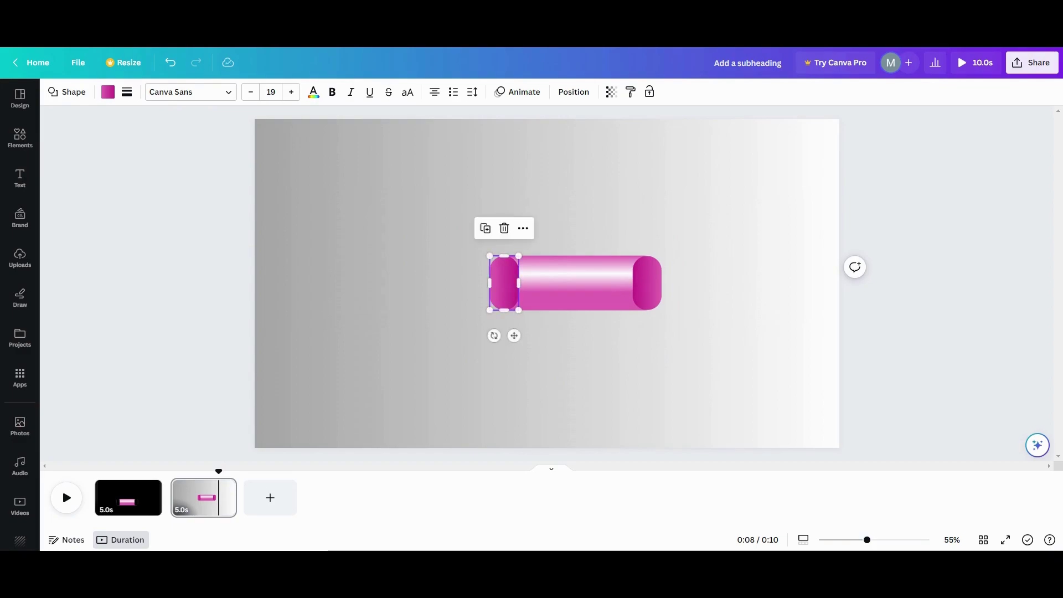
Nudge the right cap slightly inward against the pink bar's concave edge.
click(640, 283)
drag(644, 284, 644, 284)
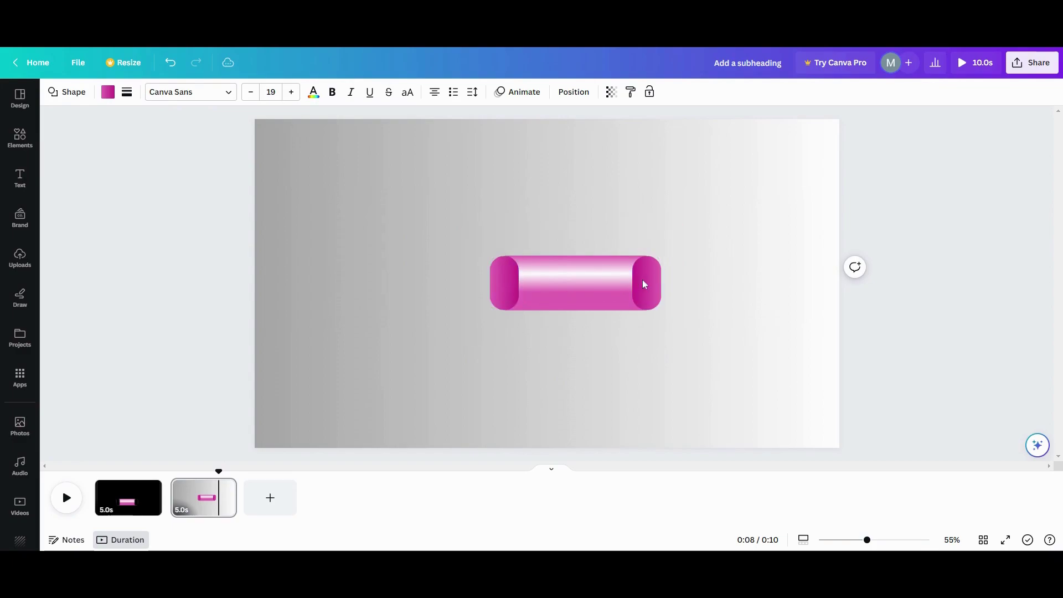
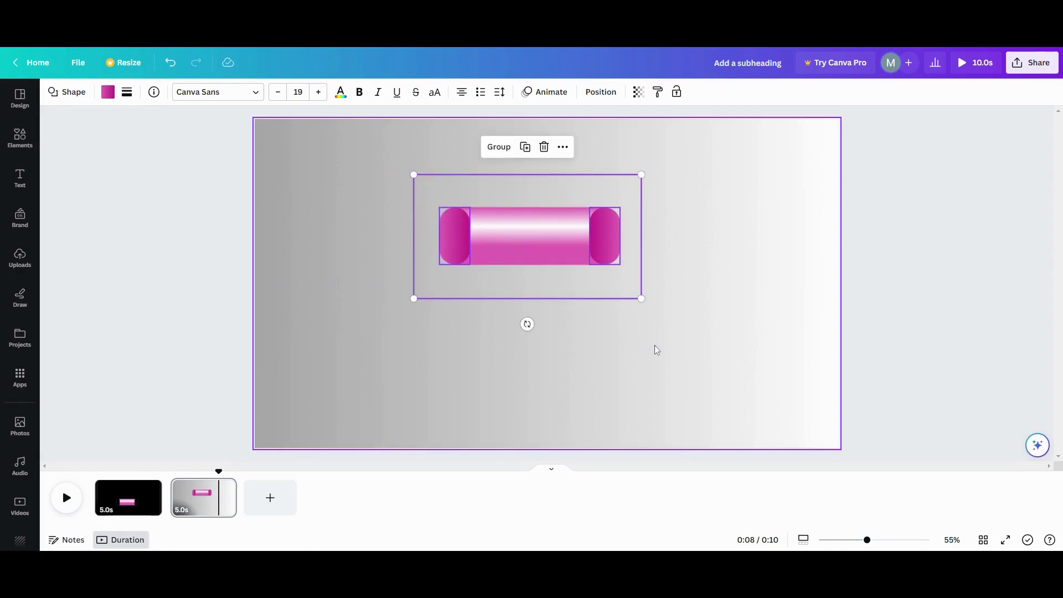
Enlarge the pink bar together with both caps and reposition the assembly near the centre of the page.
drag(641, 299, 667, 327)
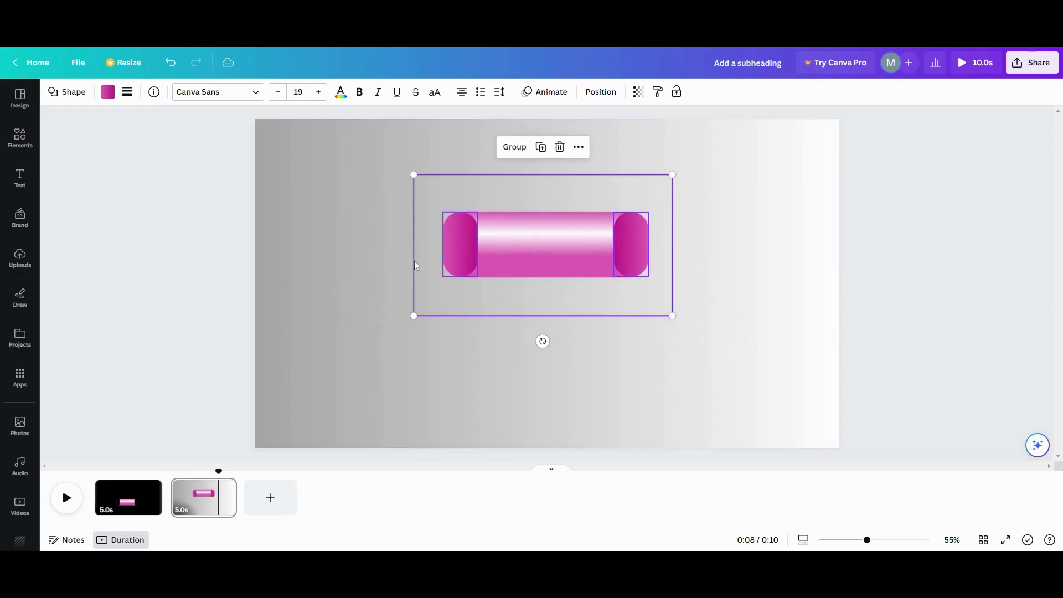
click(367, 229)
drag(352, 195, 677, 353)
mouse_move(600, 314)
mouse_down()
mouse_move(589, 327)
mouse_move(595, 335)
mouse_up()
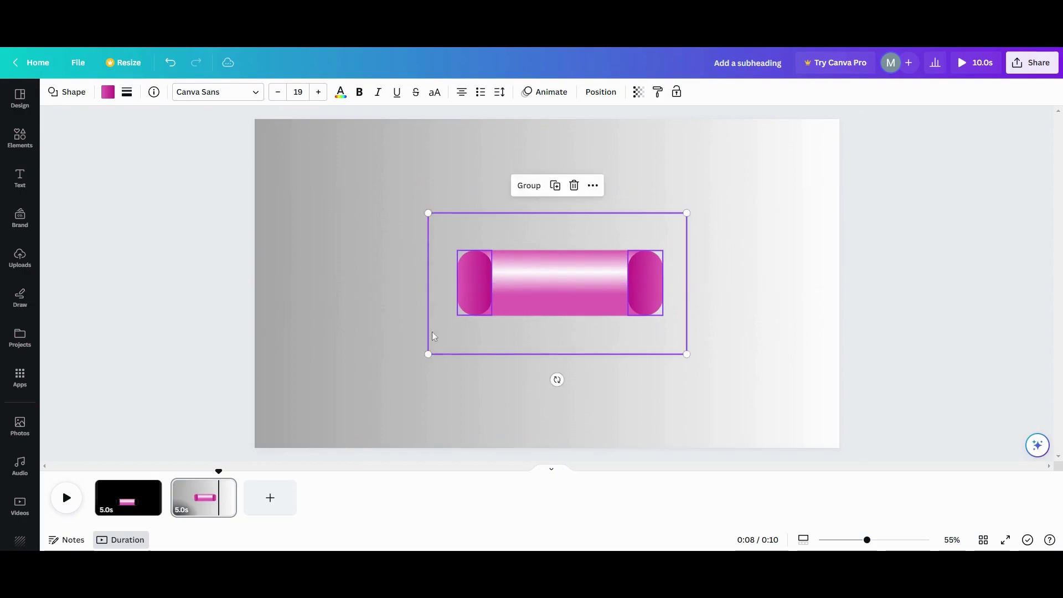
click(334, 347)
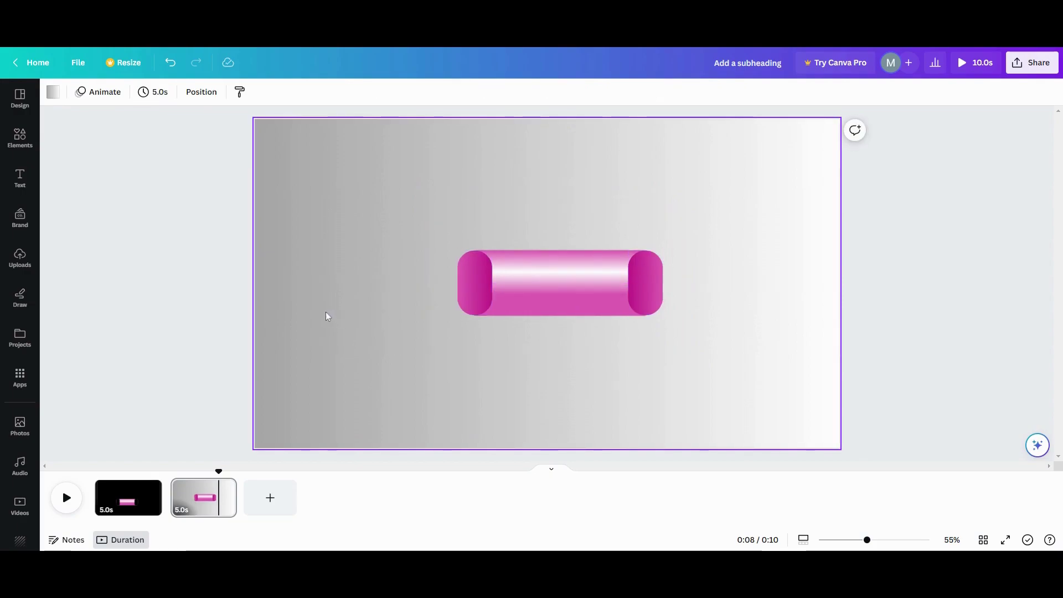
Add a square shape and place it on the empty area to the left of the pink bar.
click(22, 139)
click(81, 194)
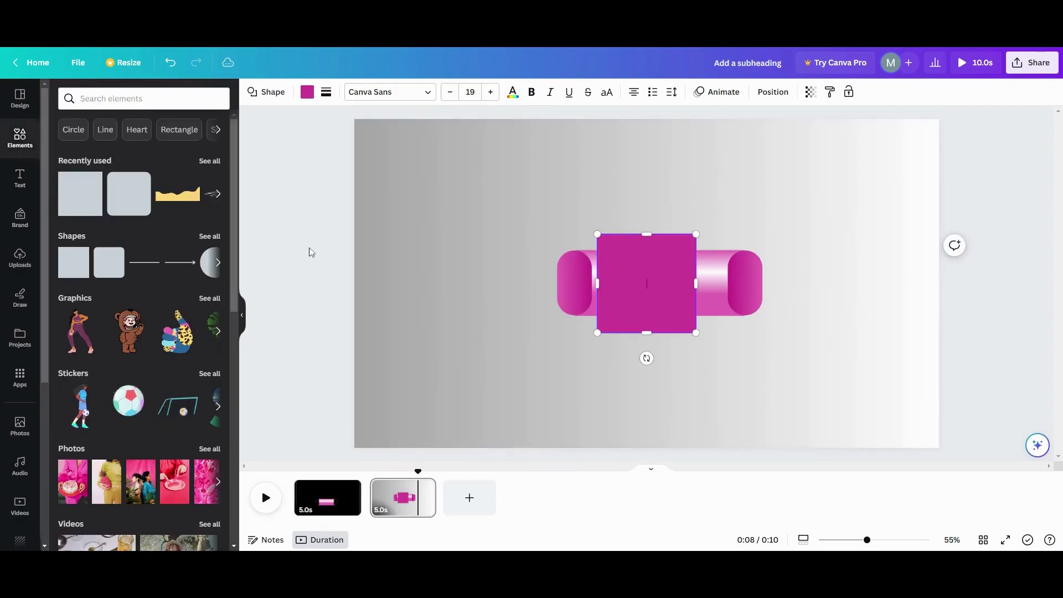
drag(662, 313, 455, 282)
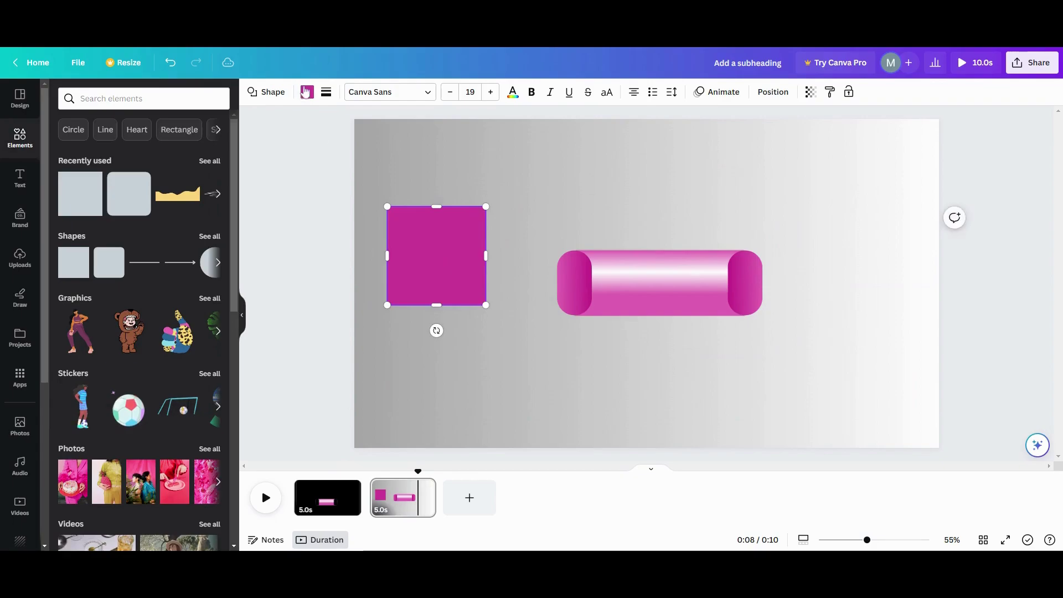
Fill the square white and flatten it into a horizontal strip overlapping the bar's left cap.
click(307, 92)
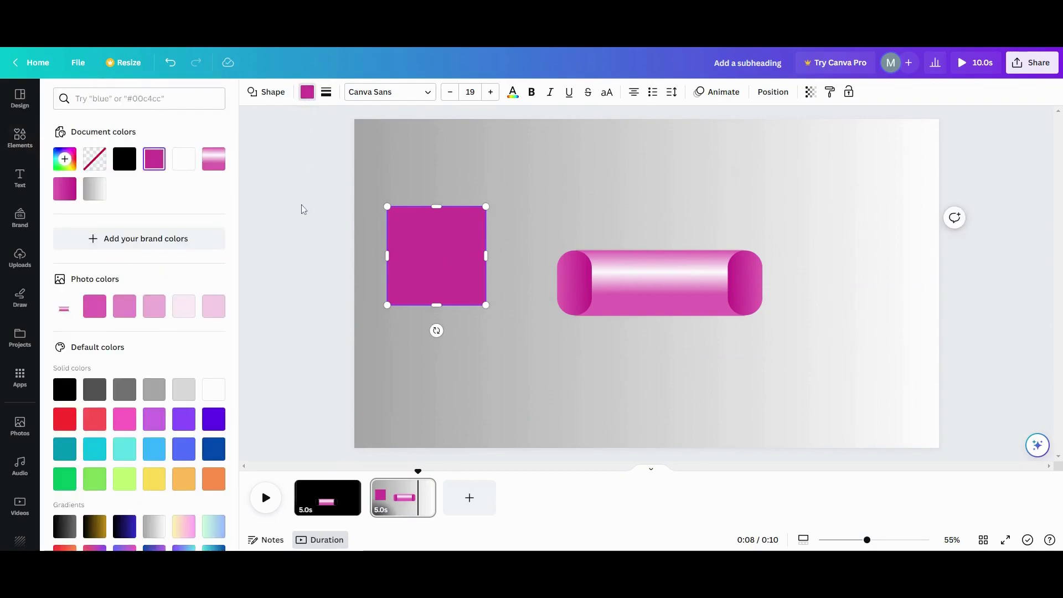
click(213, 389)
drag(435, 304, 534, 288)
click(424, 186)
Duplicate the white strip, left cap and pink bar together and place the copy below the original.
drag(465, 190, 691, 318)
click(638, 185)
drag(650, 284, 648, 362)
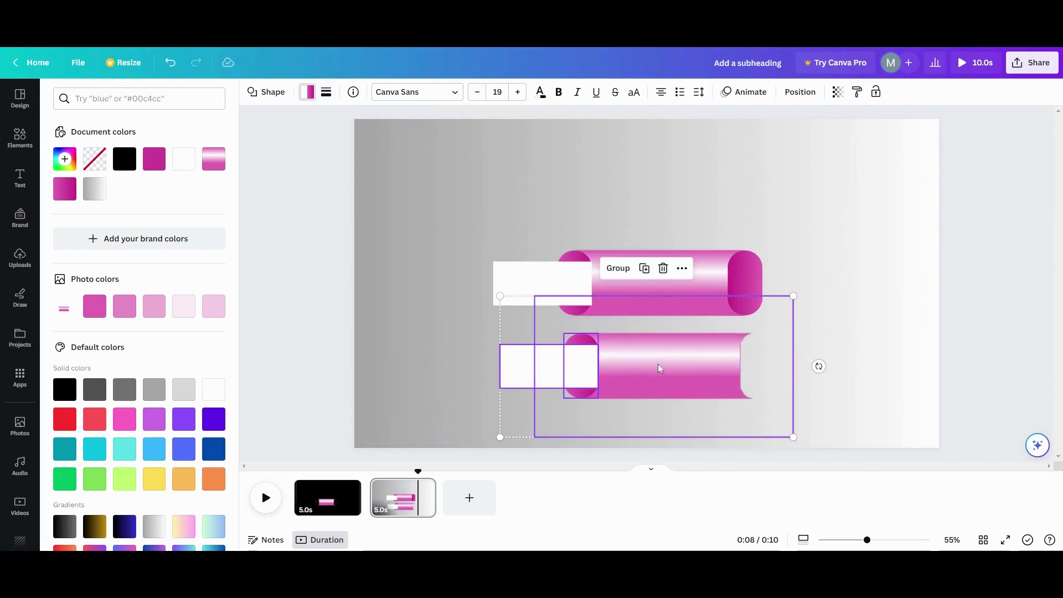
click(429, 363)
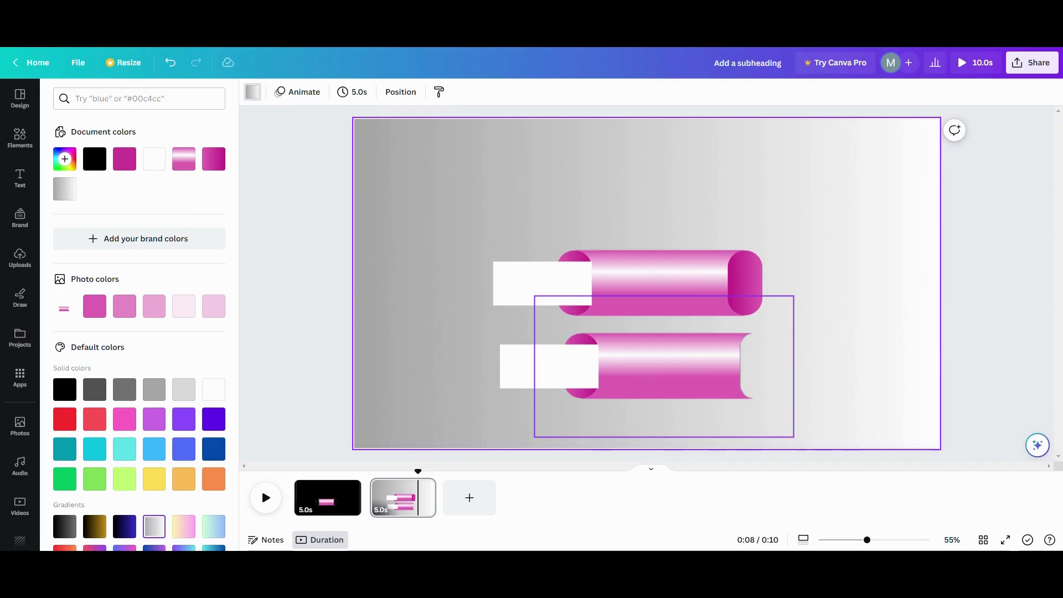
Find the image effects for the copied bar and open the full set of ColorMix presets.
click(631, 381)
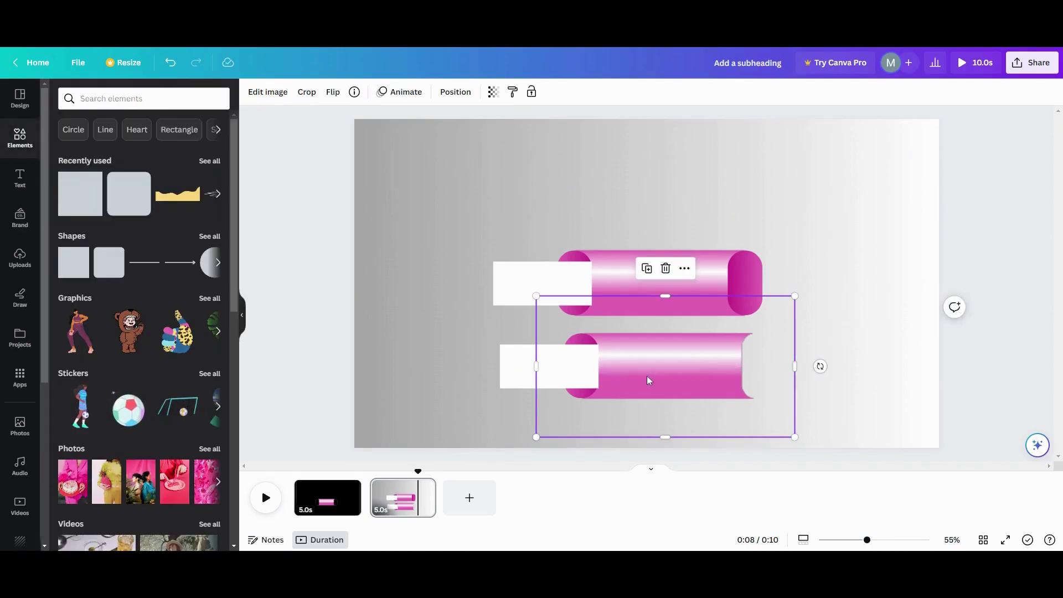
click(258, 100)
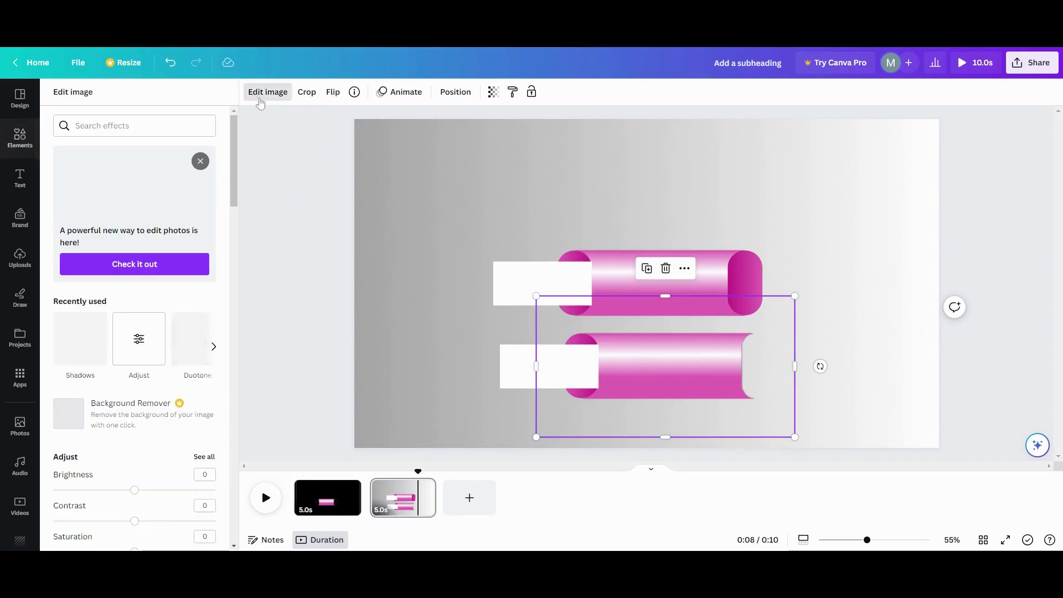
click(214, 350)
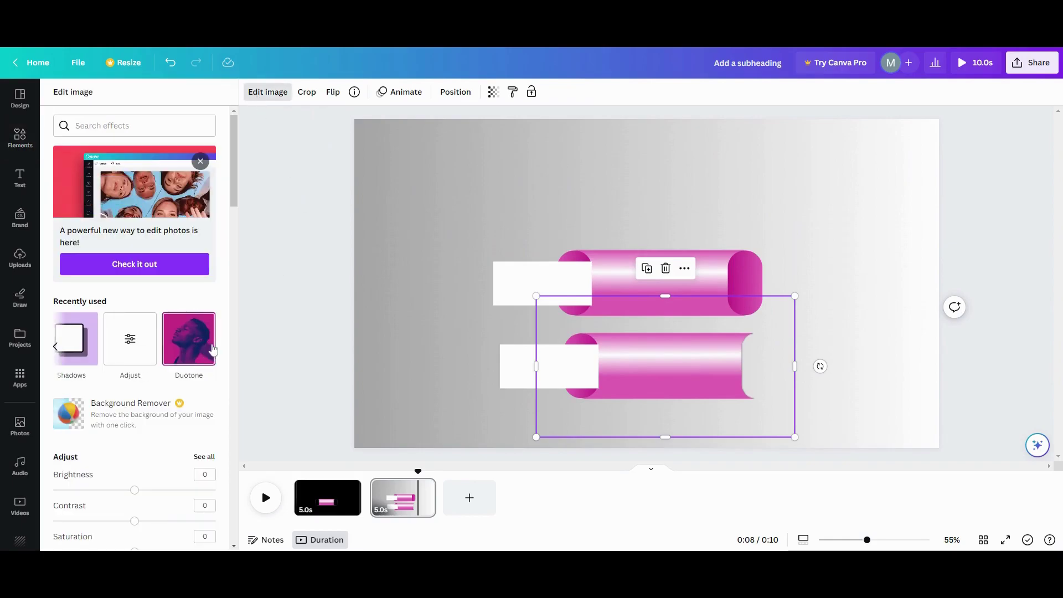
click(57, 350)
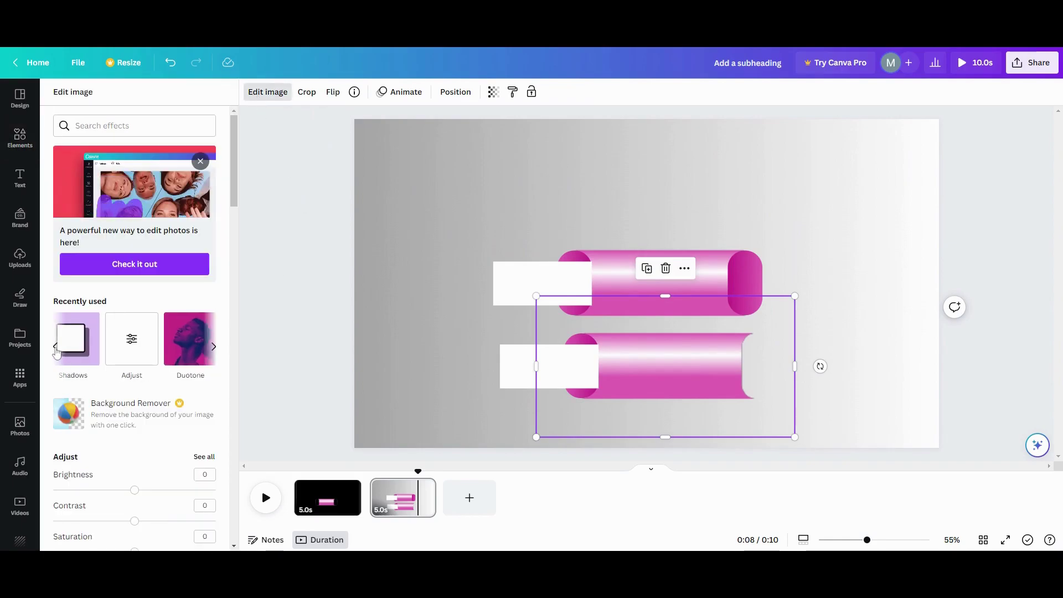
click(214, 349)
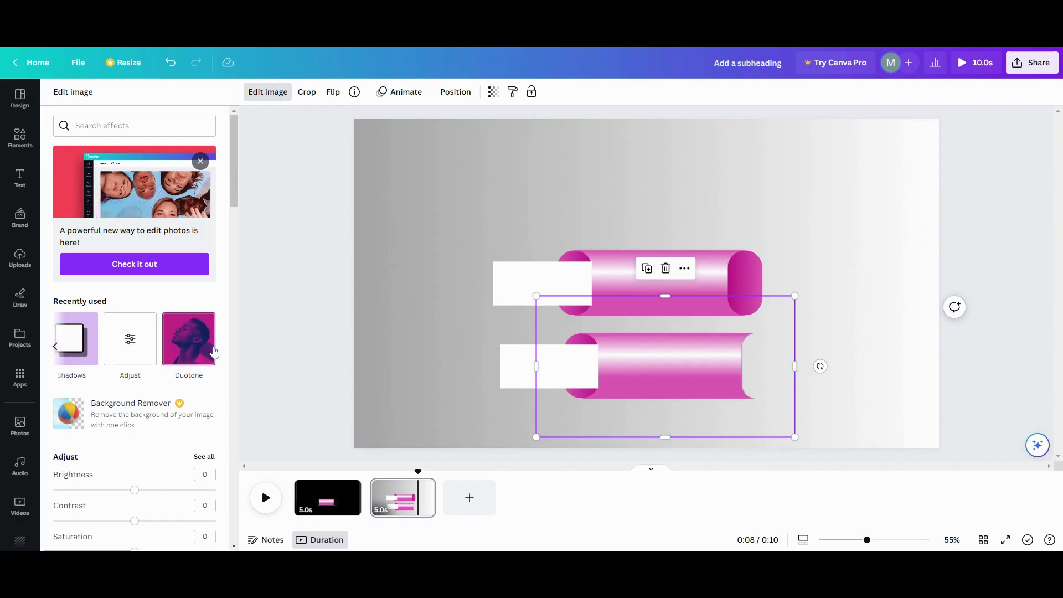
scroll(161, 365, down, 4)
scroll(157, 367, down, 10)
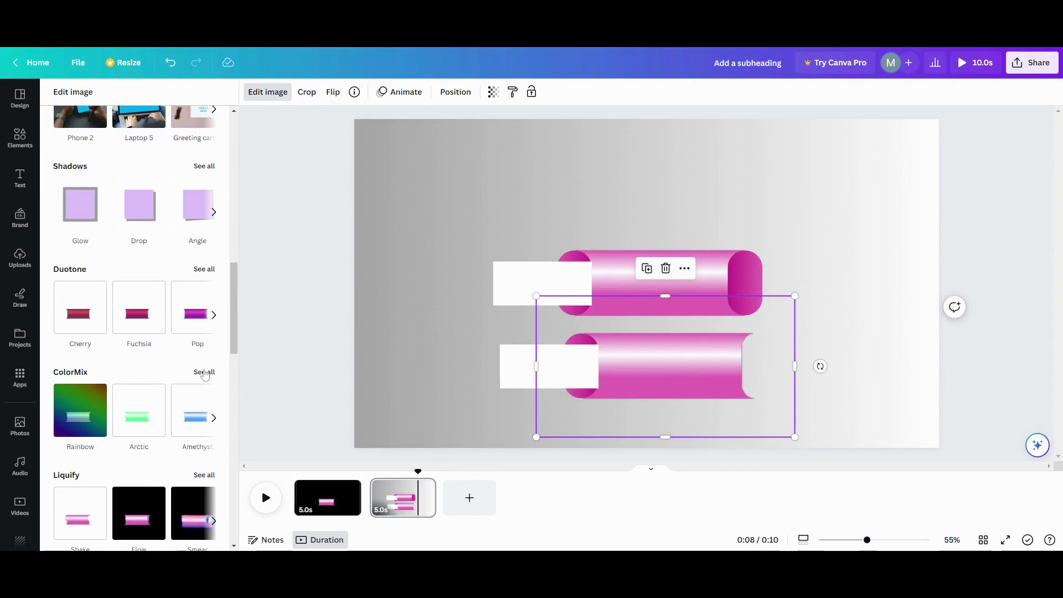
click(205, 372)
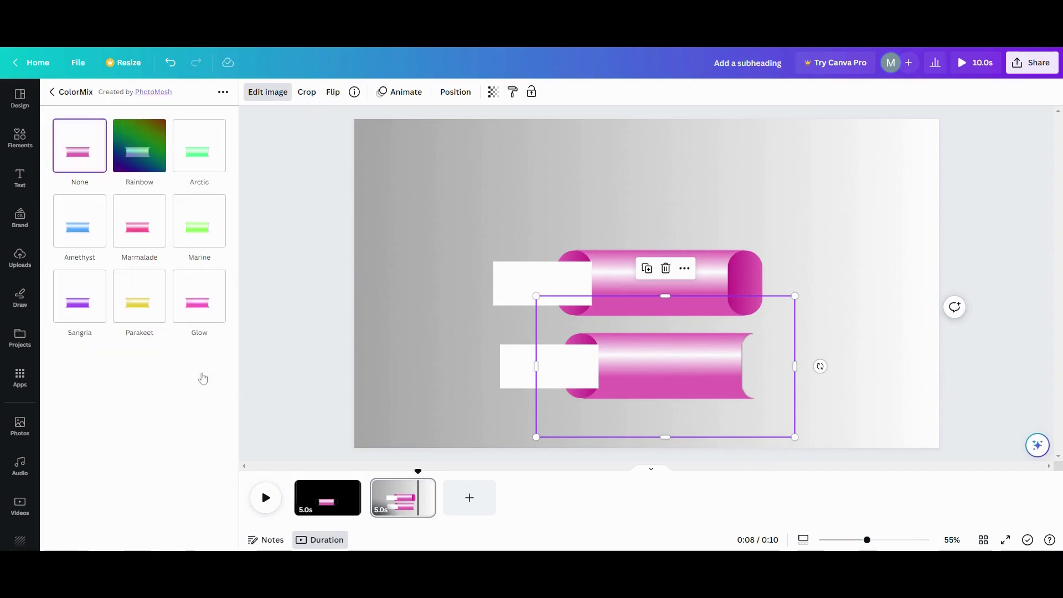
Try the Arctic, Amethyst and Sangria presets on the copied bar, and apply Parakeet.
click(199, 161)
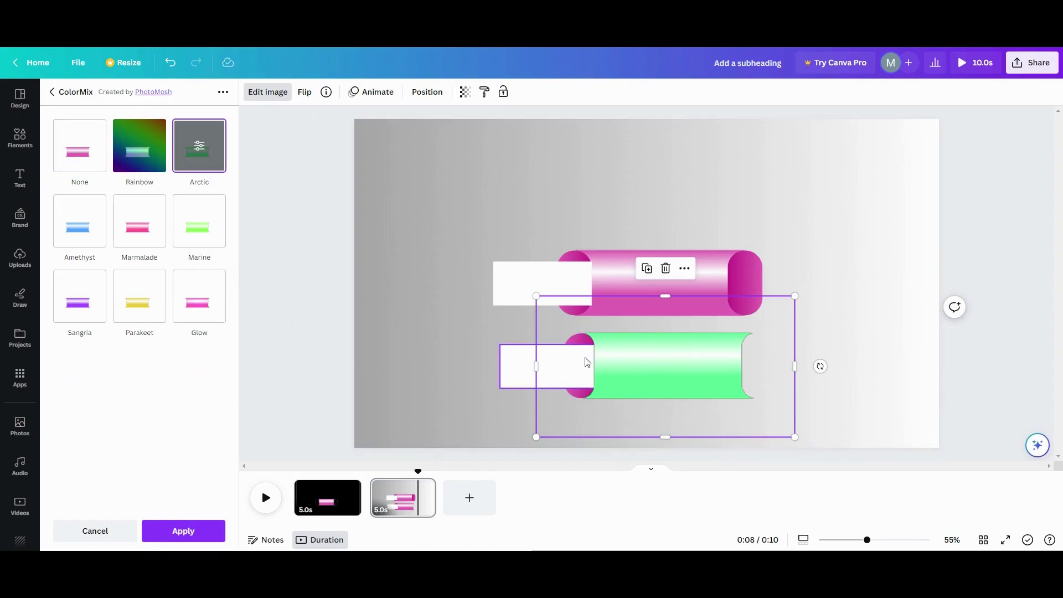
click(92, 242)
click(91, 308)
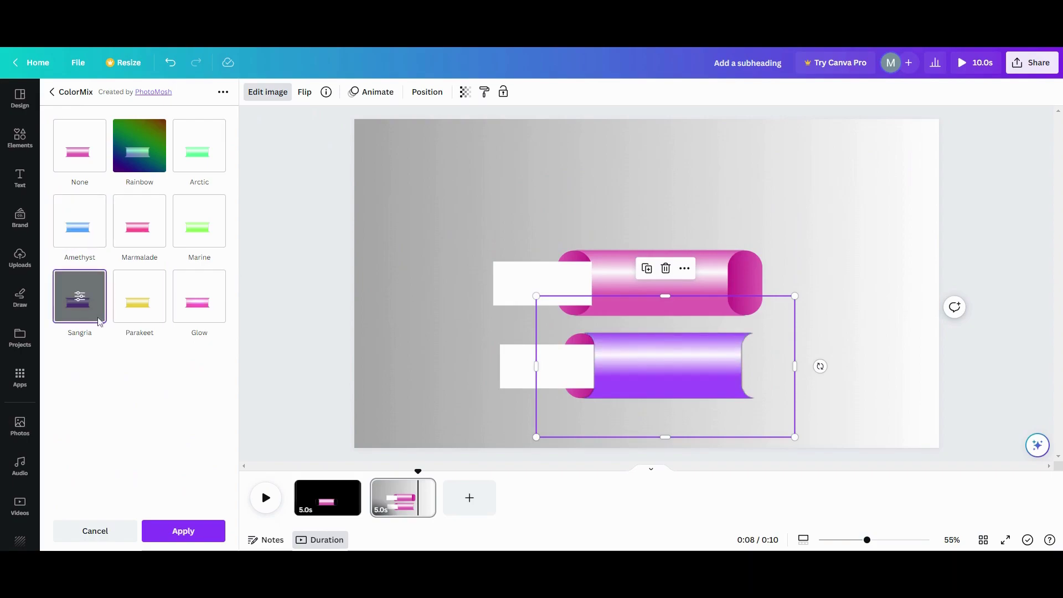
click(141, 317)
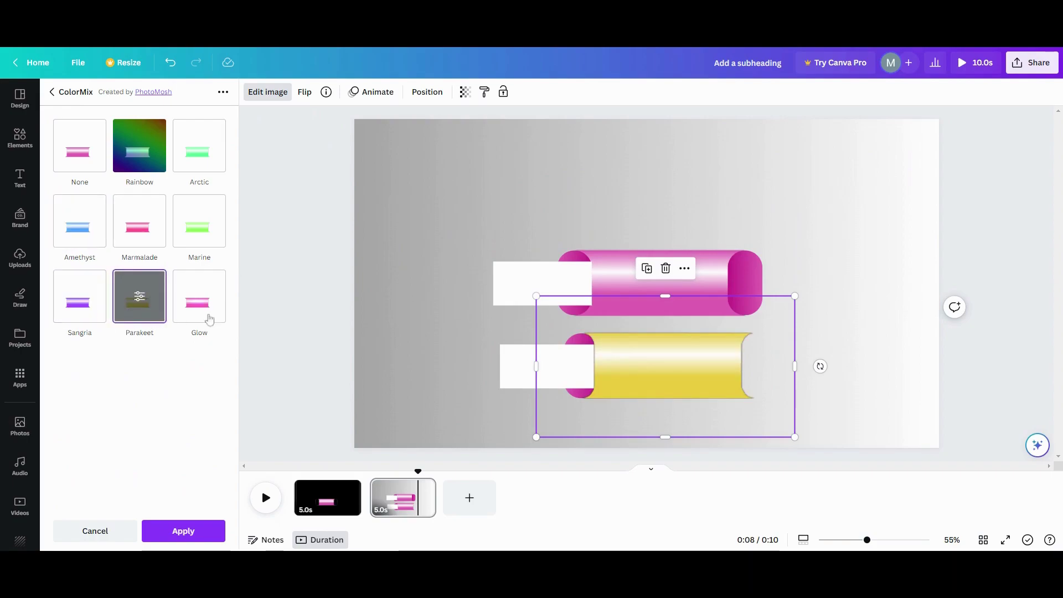
click(193, 532)
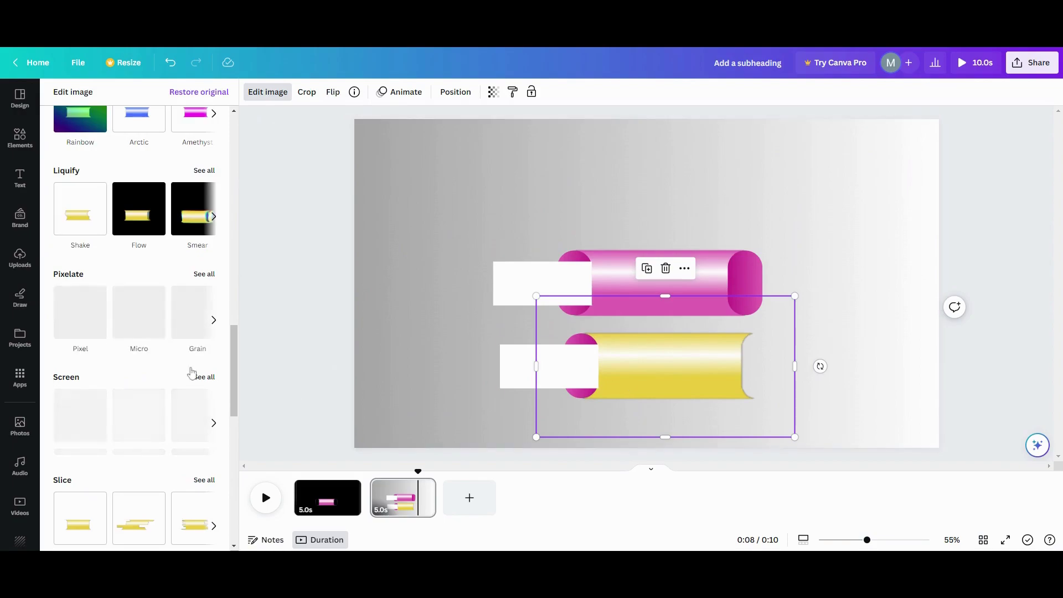
Reopen ColorMix for the copied bar and try the Amethyst and Marine presets, ending with Sangria.
scroll(144, 371, up, 2)
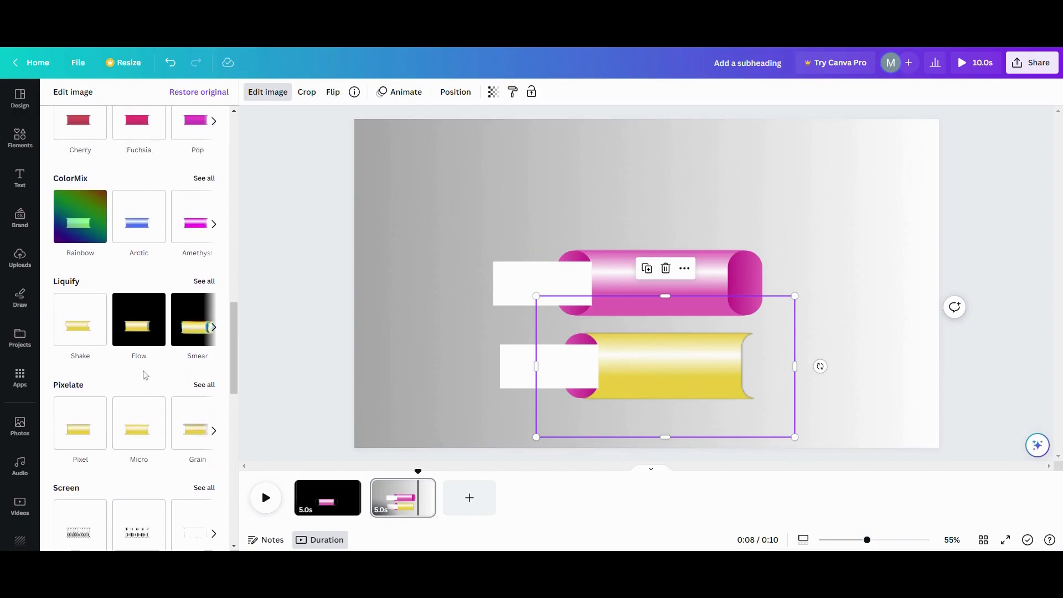
click(211, 178)
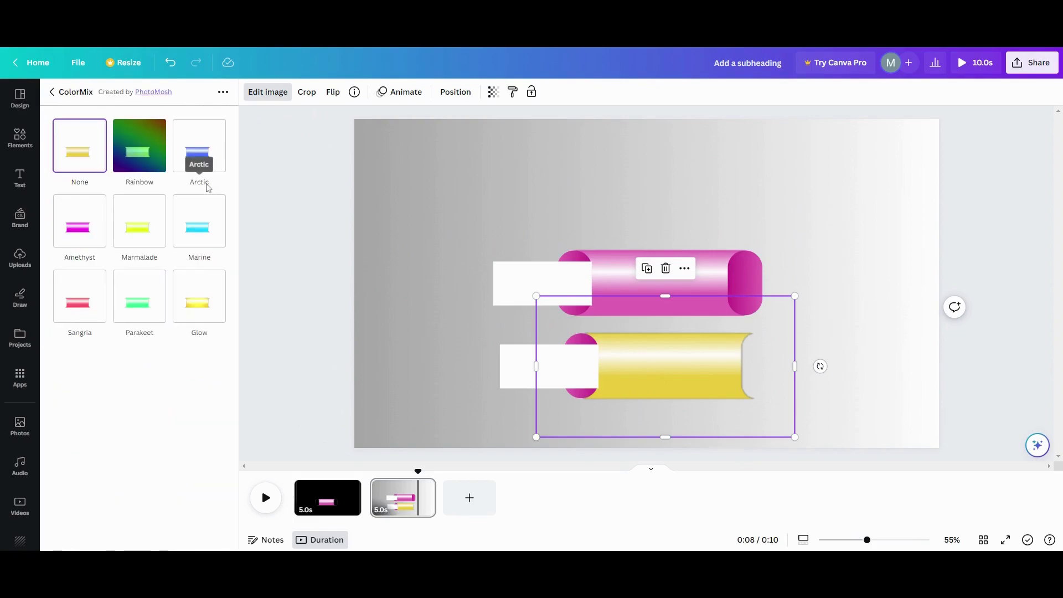
click(85, 238)
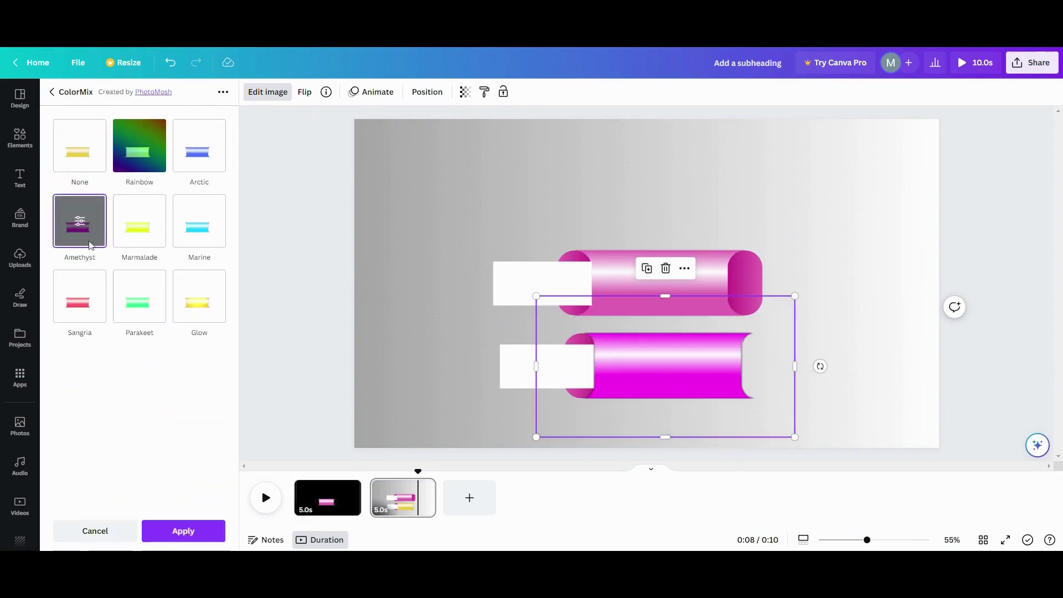
click(191, 235)
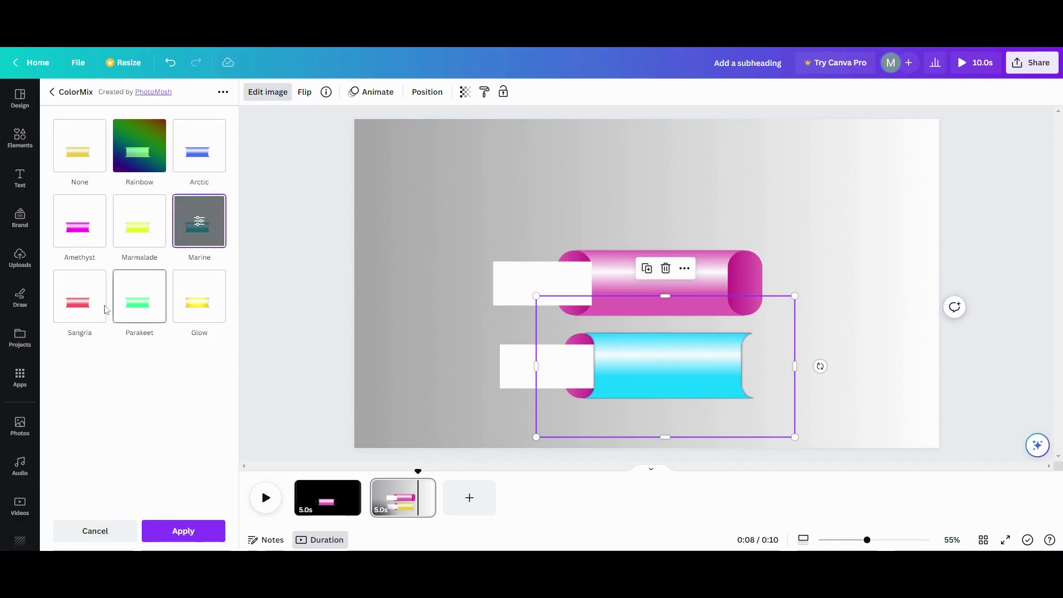
click(88, 311)
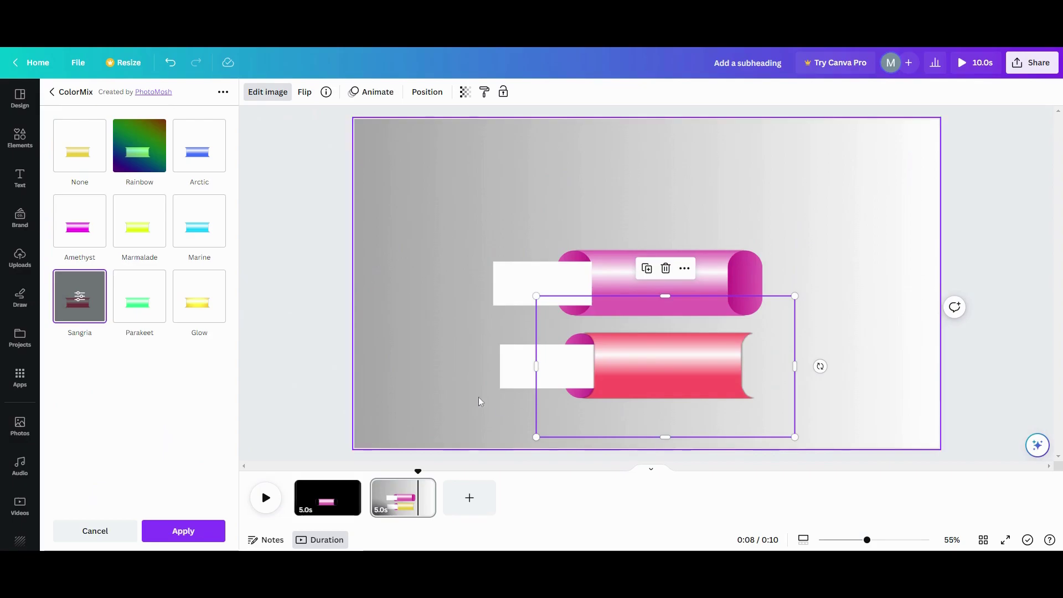
drag(409, 335, 496, 410)
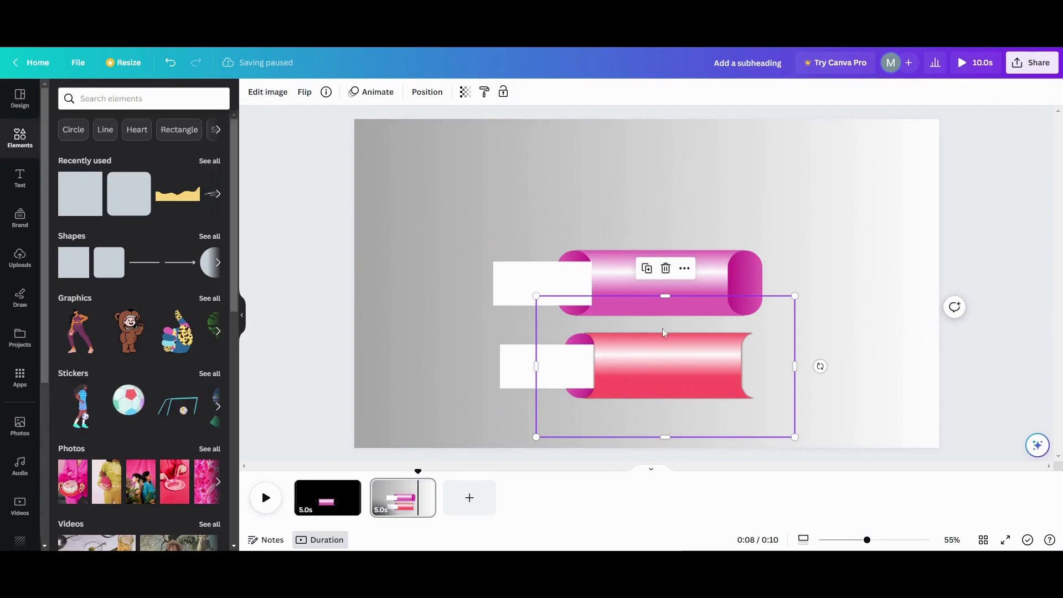
Delete the recoloured bar copy along with its duplicated white strip and left cap.
click(666, 268)
drag(439, 371, 575, 400)
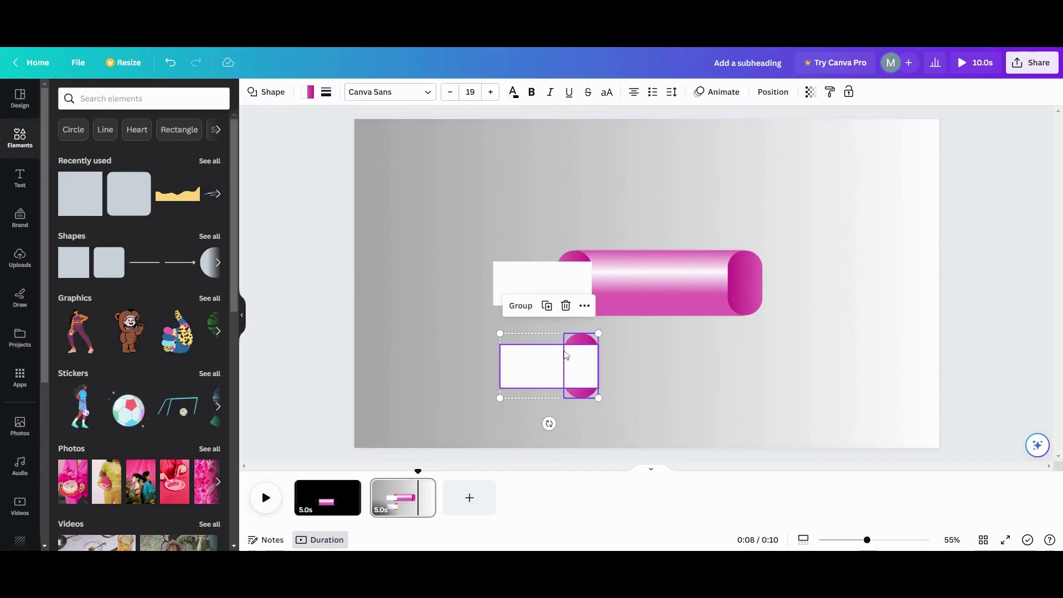
click(566, 306)
click(454, 374)
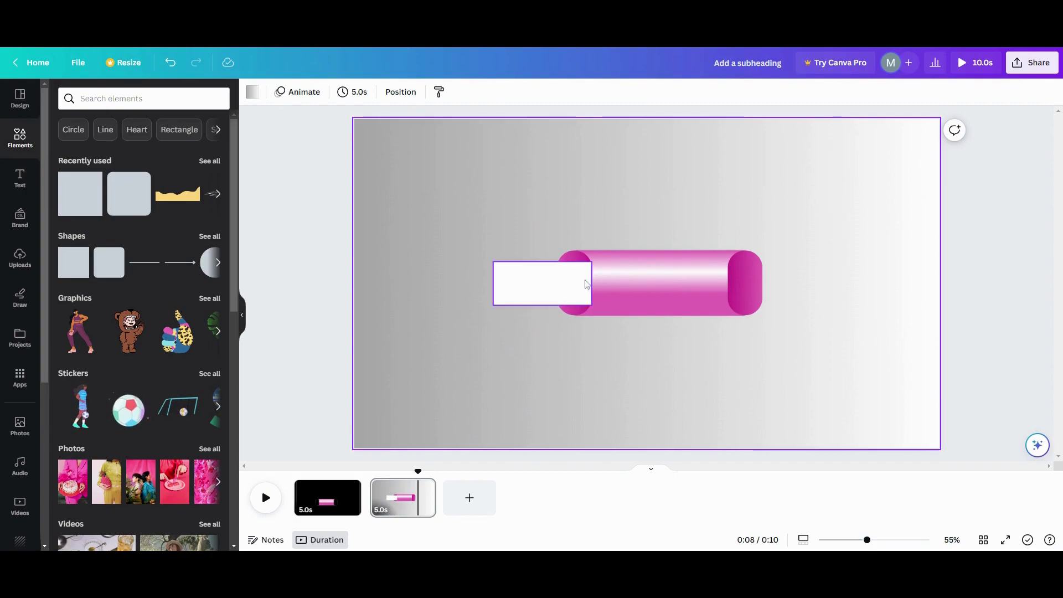
Make the white strip slightly slimmer and realign it over the left cap, flush with the cap's inner edge.
drag(587, 284, 568, 290)
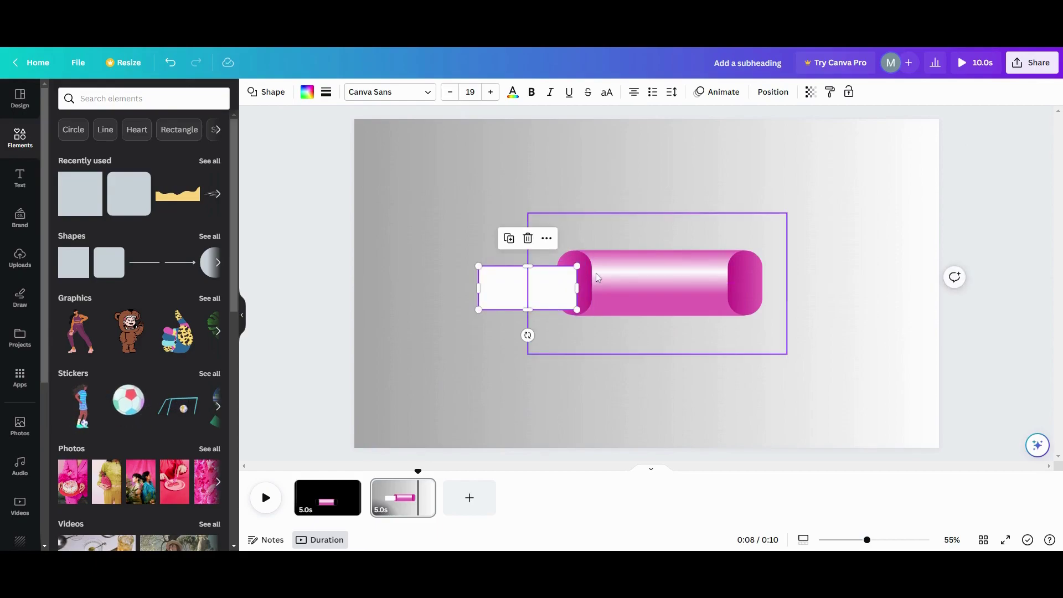
mouse_move(530, 267)
mouse_down()
mouse_move(525, 283)
mouse_move(535, 283)
mouse_up()
click(468, 371)
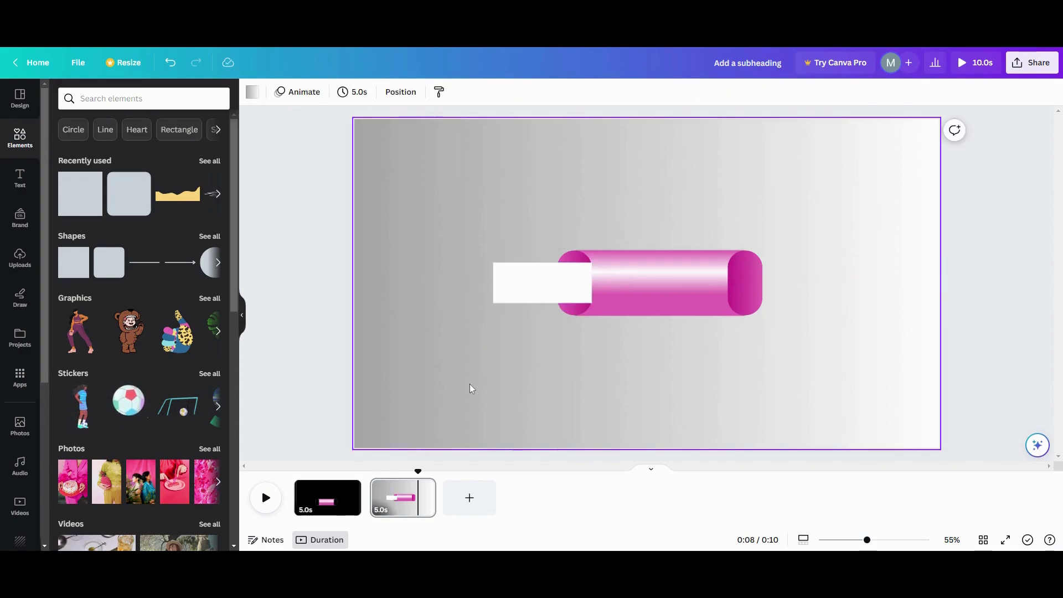
Duplicate the white strip and place the copy level with it over the bar's right cap.
click(518, 298)
click(528, 239)
drag(524, 298, 751, 288)
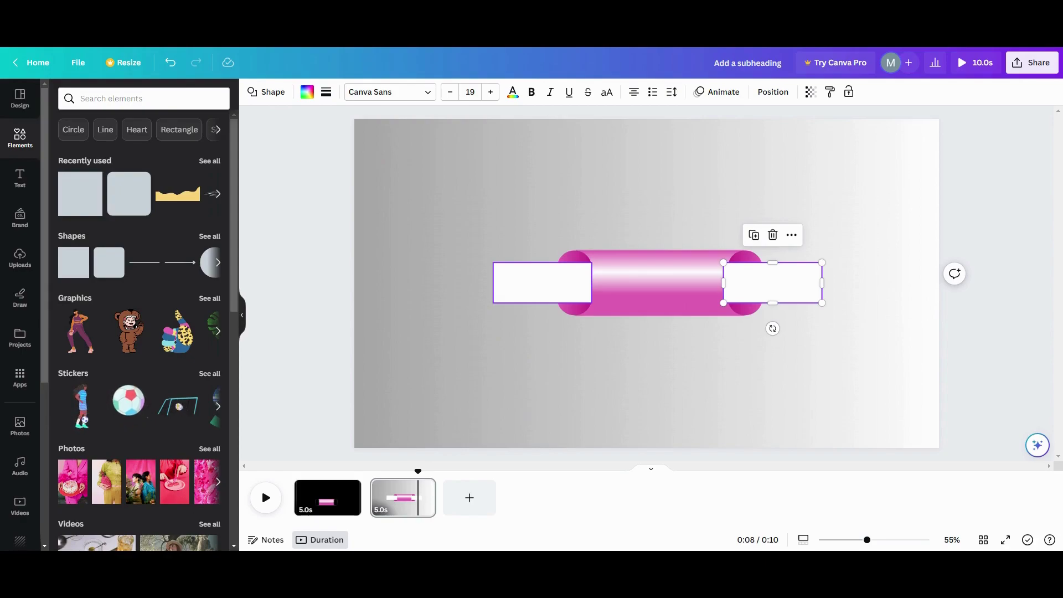
Duplicate the left white strip, fill the copy black and set its transparency to 12.
click(516, 289)
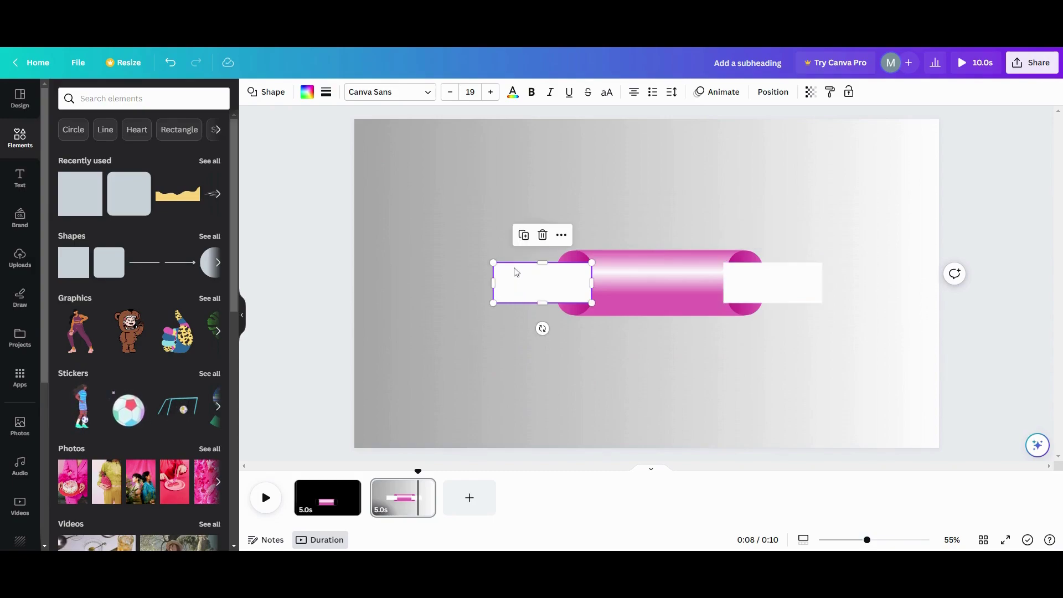
click(524, 235)
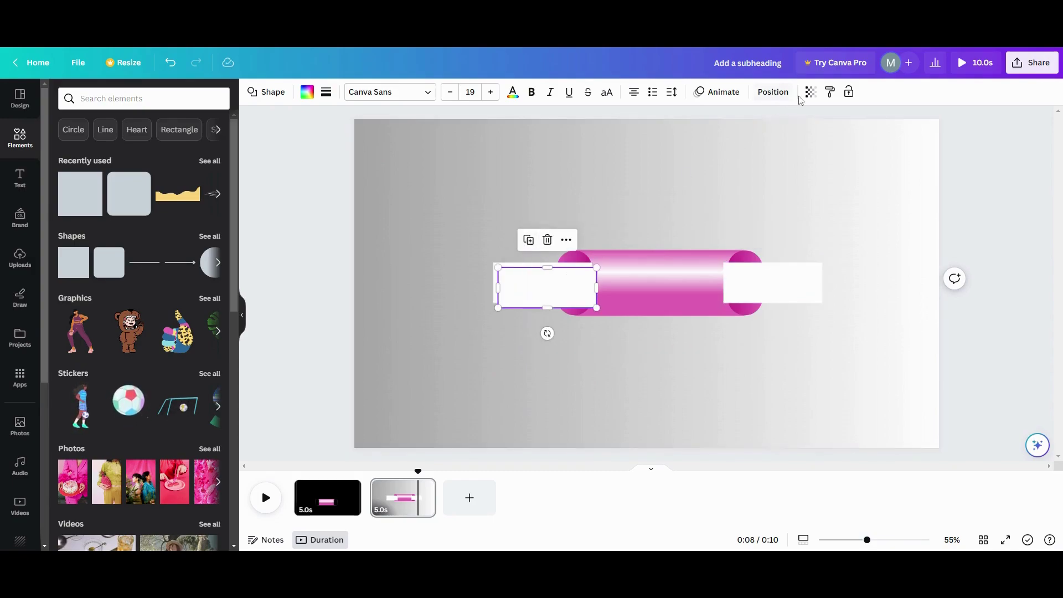
click(307, 92)
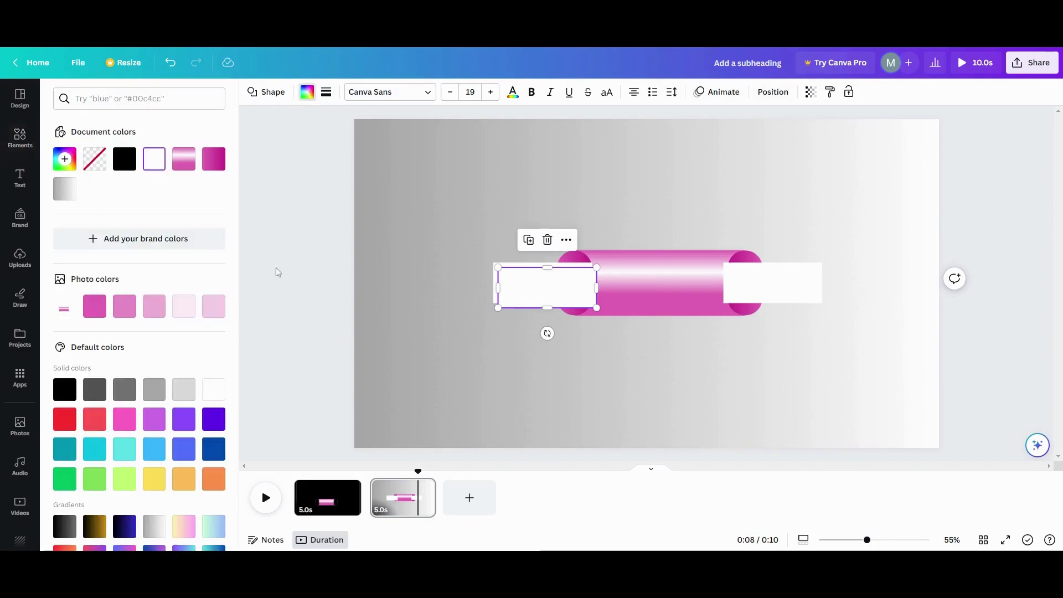
click(64, 391)
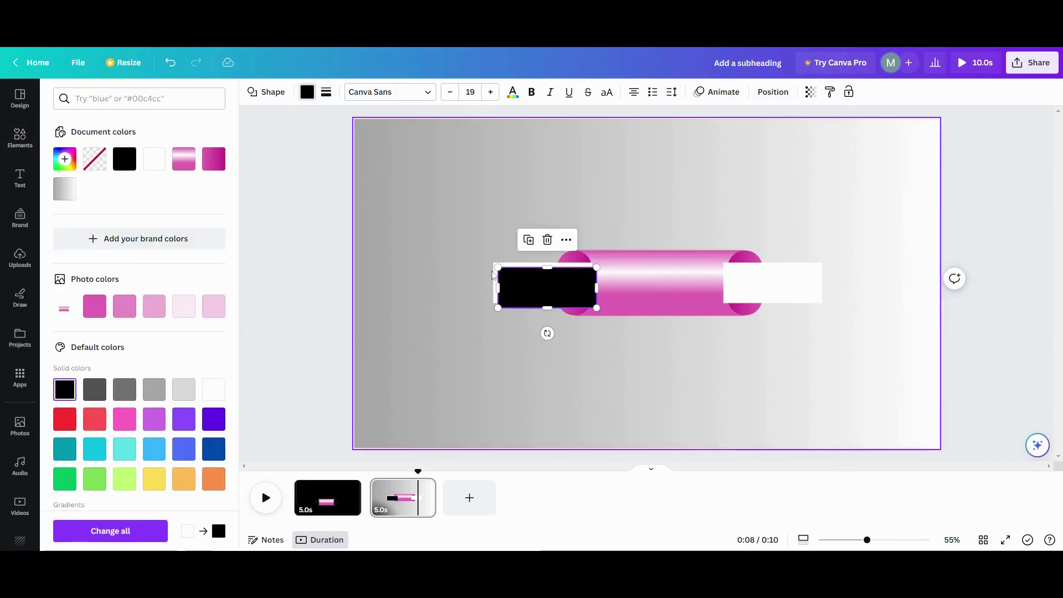
click(808, 94)
drag(809, 136, 720, 138)
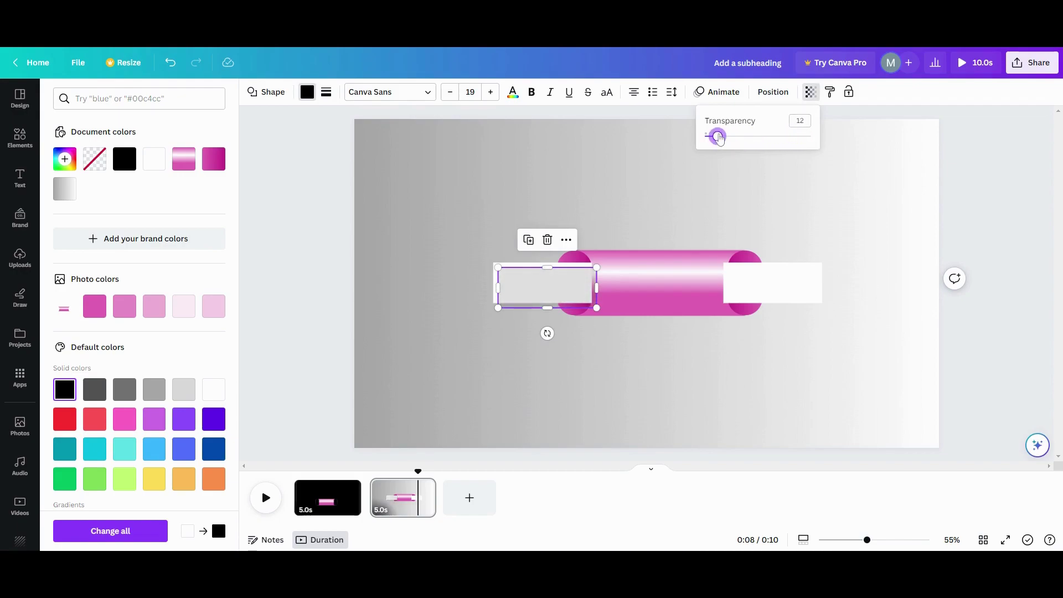
Narrow the translucent black copy to end flush with the left strip's inner edge and move it below both white strips in the layer order.
click(536, 294)
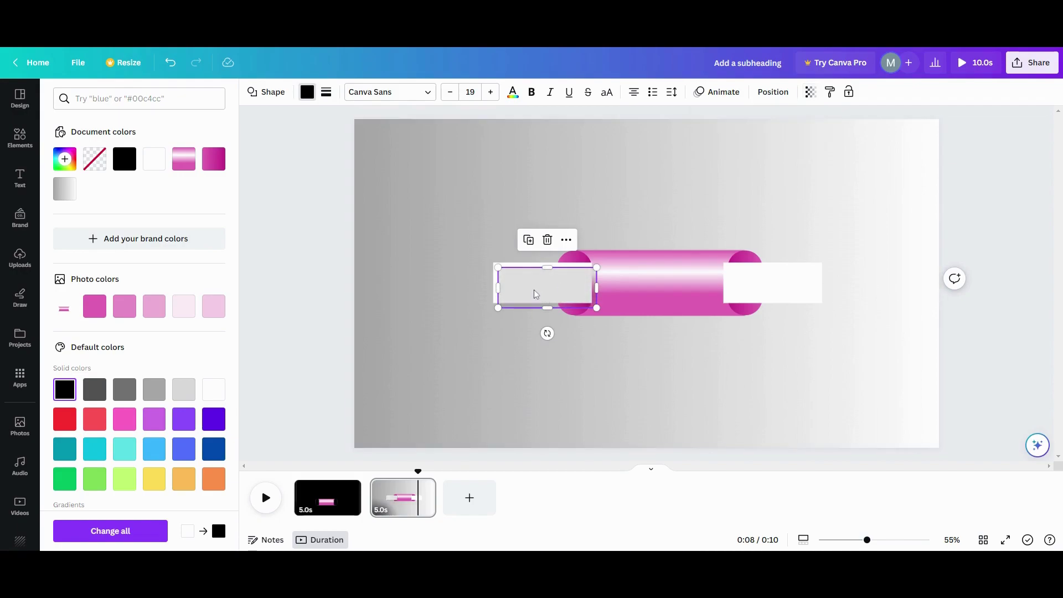
drag(596, 288, 591, 284)
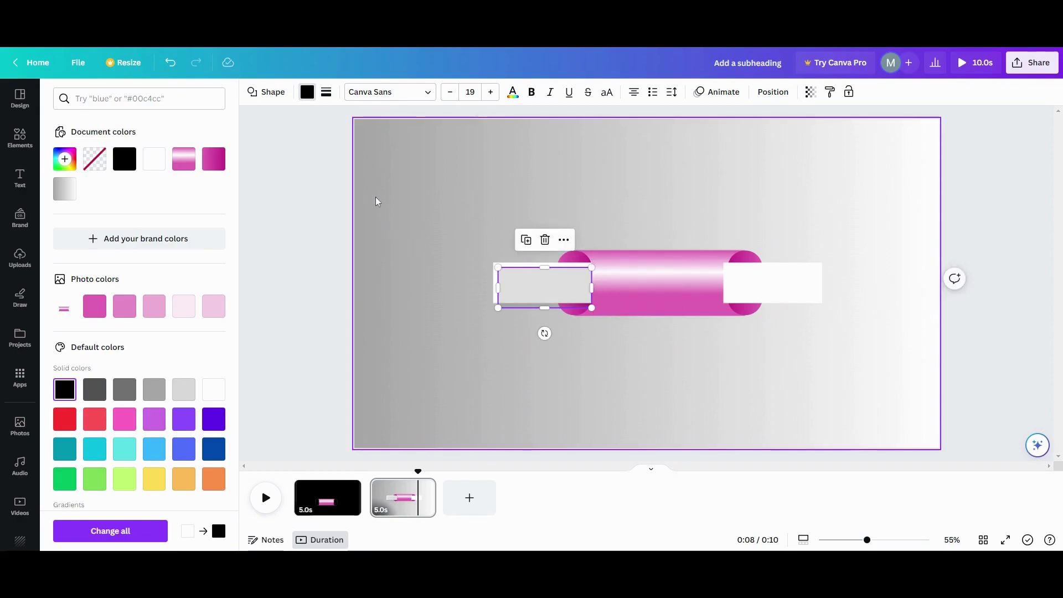
click(778, 95)
drag(172, 185, 166, 243)
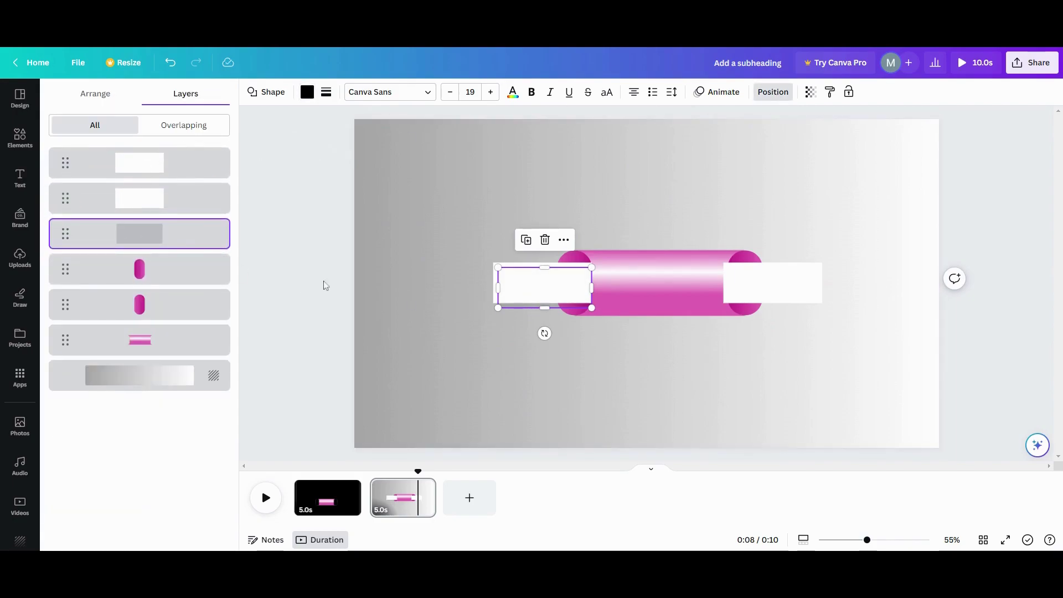
Duplicate the translucent shadow and place the copy over the right white strip, offset slightly downward.
click(527, 242)
drag(540, 281, 768, 283)
click(650, 366)
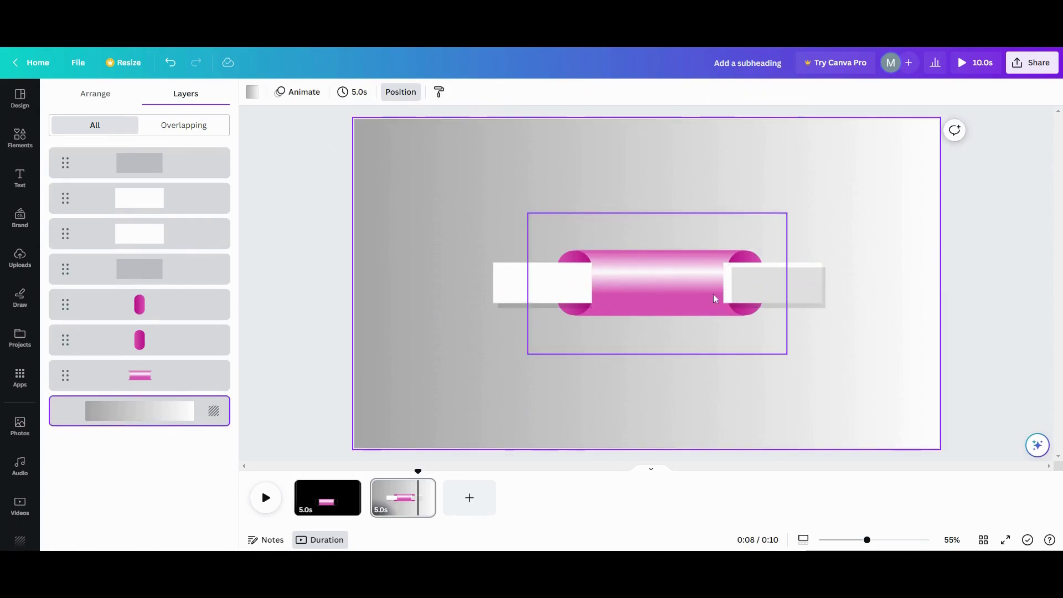
Replace the right white strip with a copy of the left one laid over the right shadow, and narrow the left shadow slightly.
click(728, 285)
drag(730, 285, 733, 285)
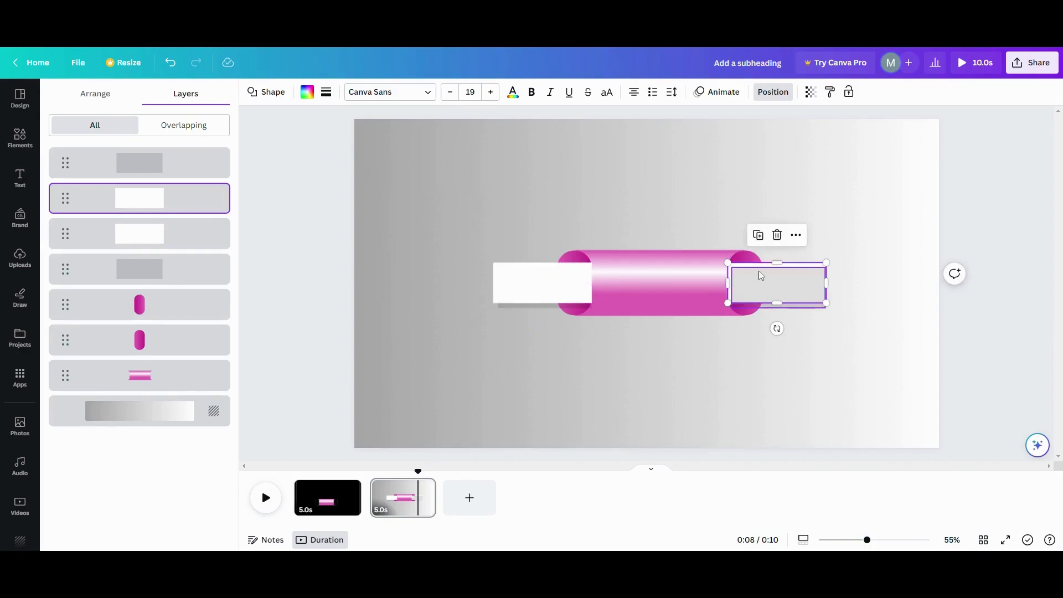
click(777, 234)
click(545, 292)
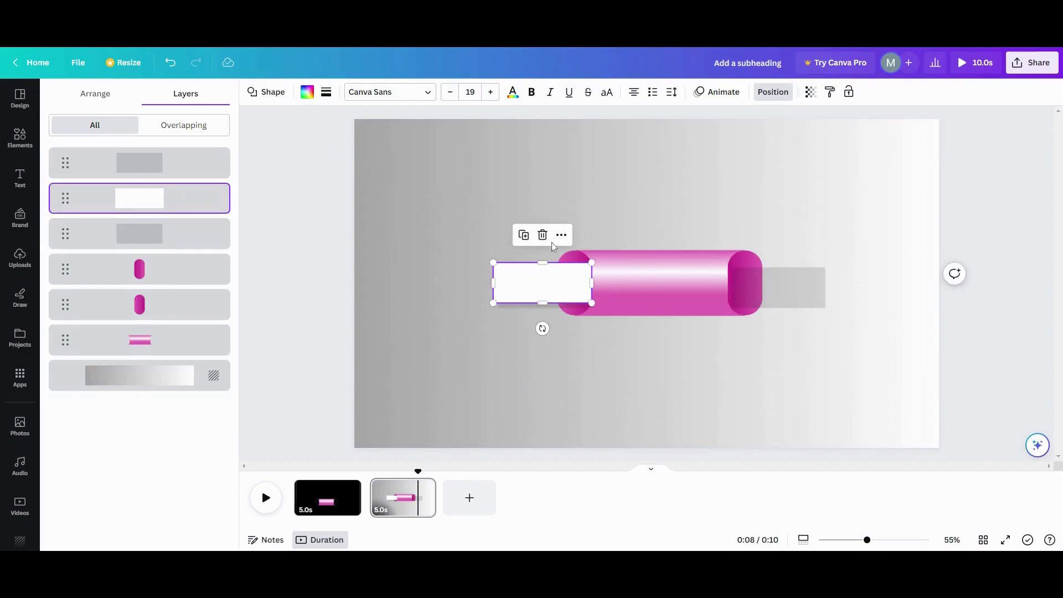
click(522, 235)
drag(534, 289, 761, 284)
click(727, 380)
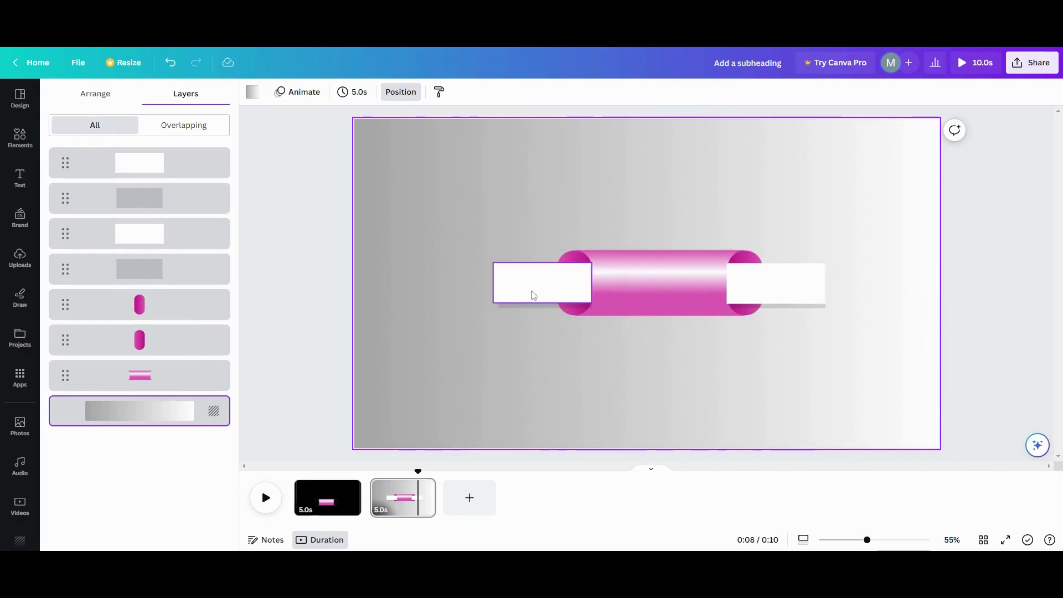
click(586, 306)
drag(591, 287, 588, 288)
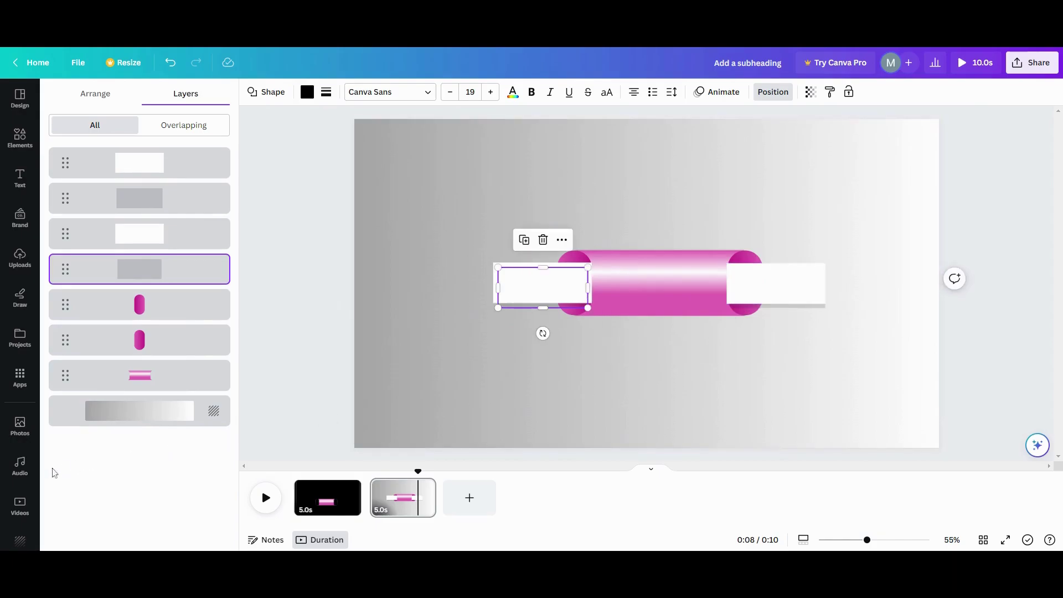
Add the starred Black Gradient Rectangle graphic to the page and view its details.
scroll(5, 457, down, 2)
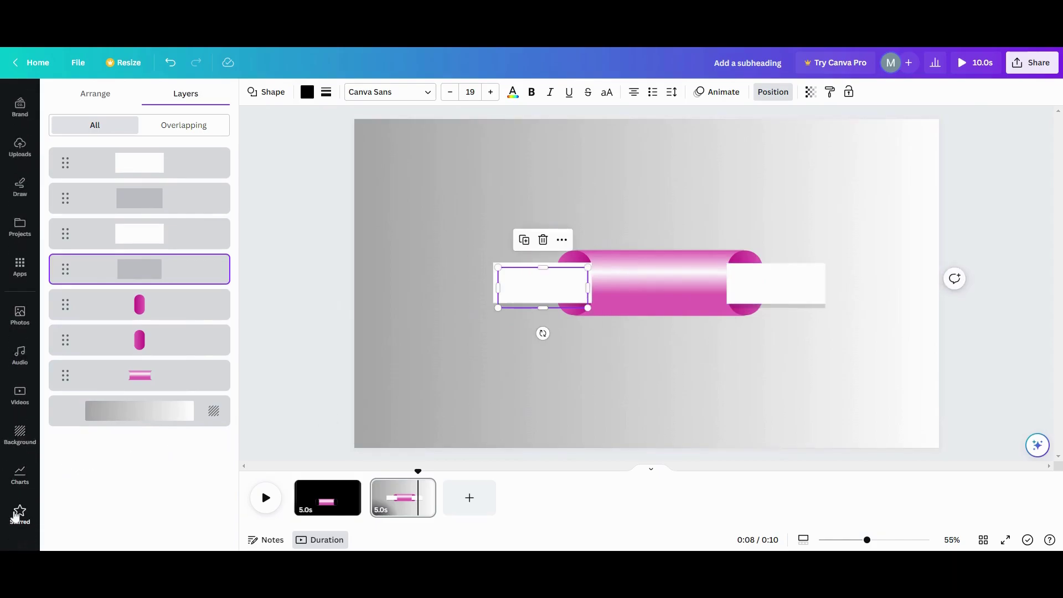
click(16, 516)
click(191, 153)
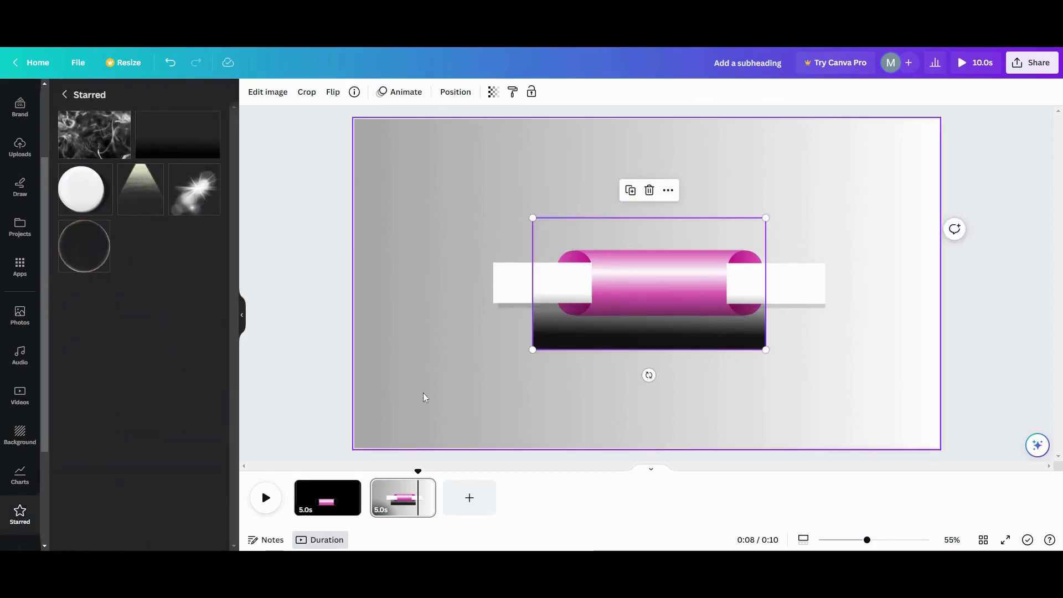
click(212, 123)
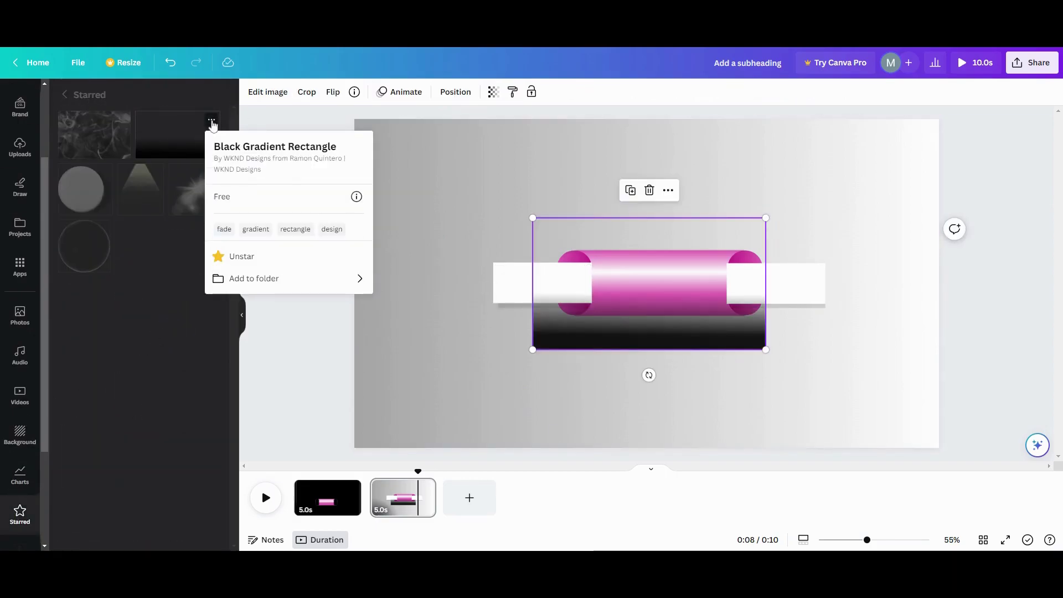
click(515, 433)
click(541, 427)
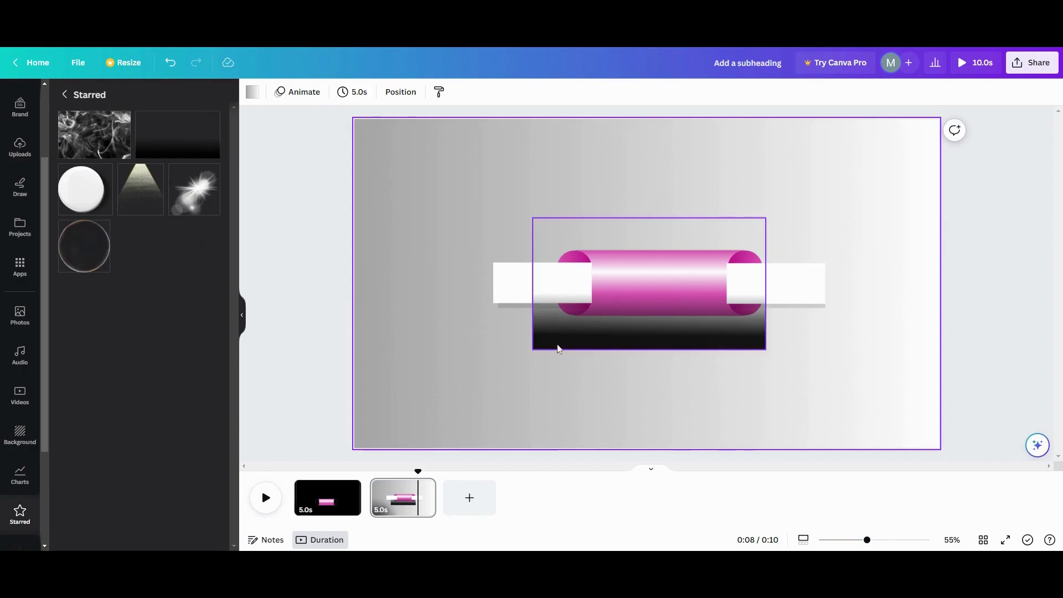
Rotate and shrink the black gradient to fit the left strip's inner end, dark side at the edge, and set its transparency to 19.
click(558, 349)
drag(533, 218, 569, 303)
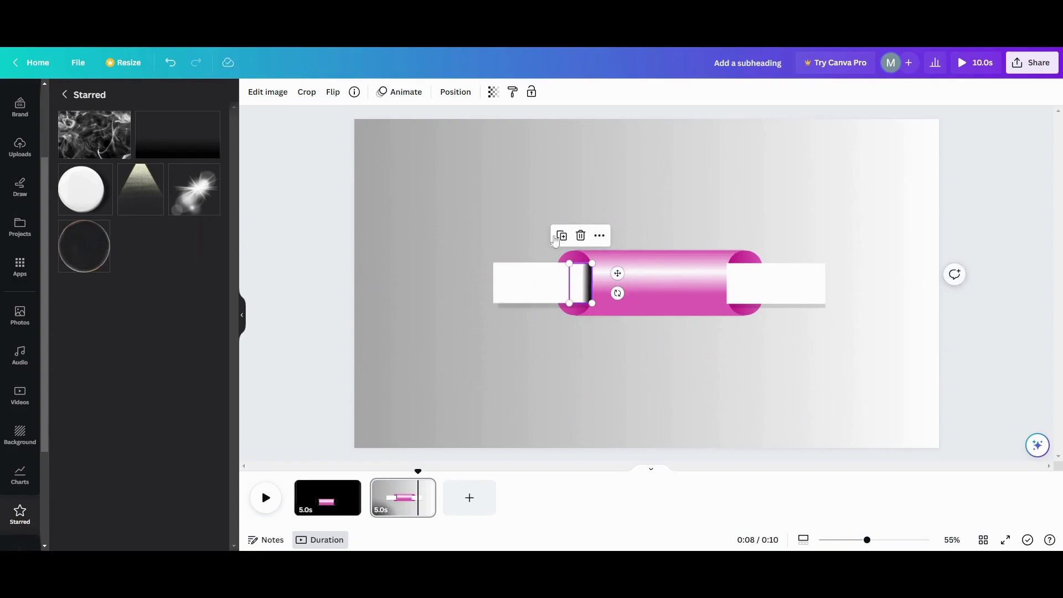
click(492, 92)
drag(492, 136, 414, 137)
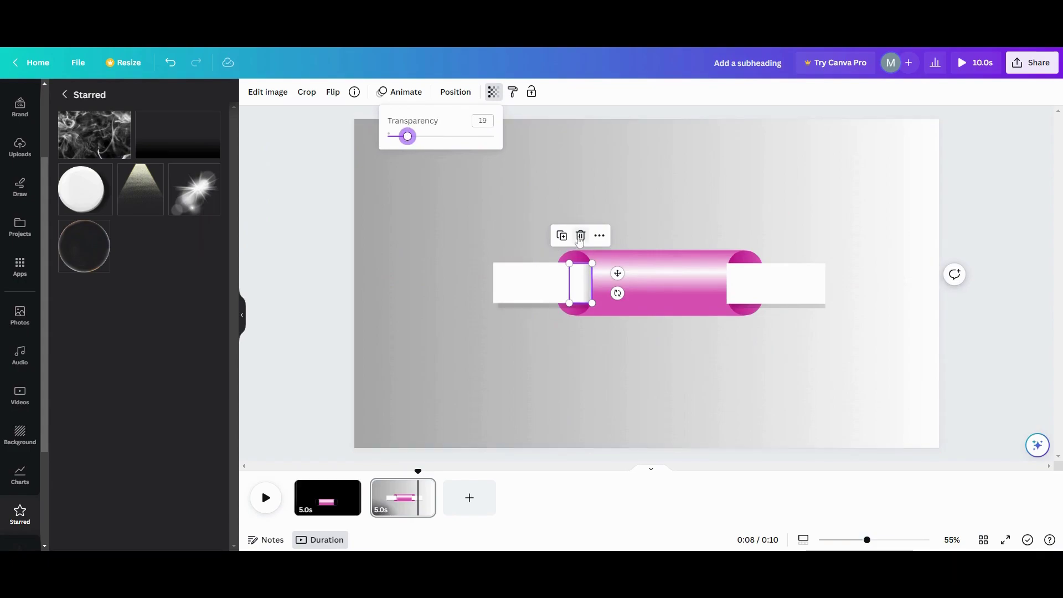
Duplicate the gradient shading and fit the copy to the right strip's inner end, rotated so its dark side meets the edge.
click(561, 235)
drag(623, 278, 741, 283)
click(523, 401)
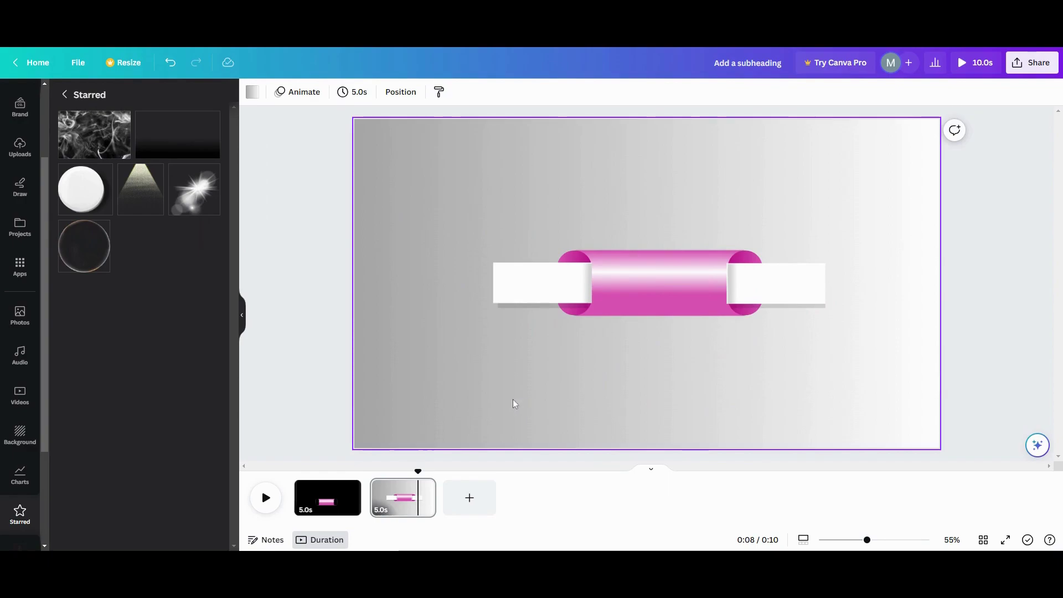
click(739, 283)
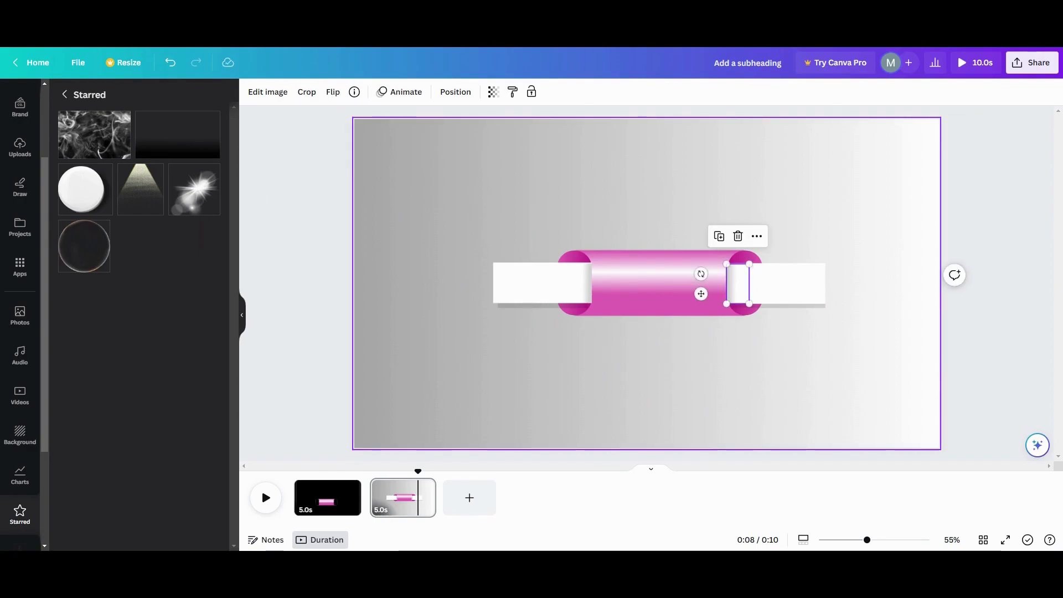
click(701, 384)
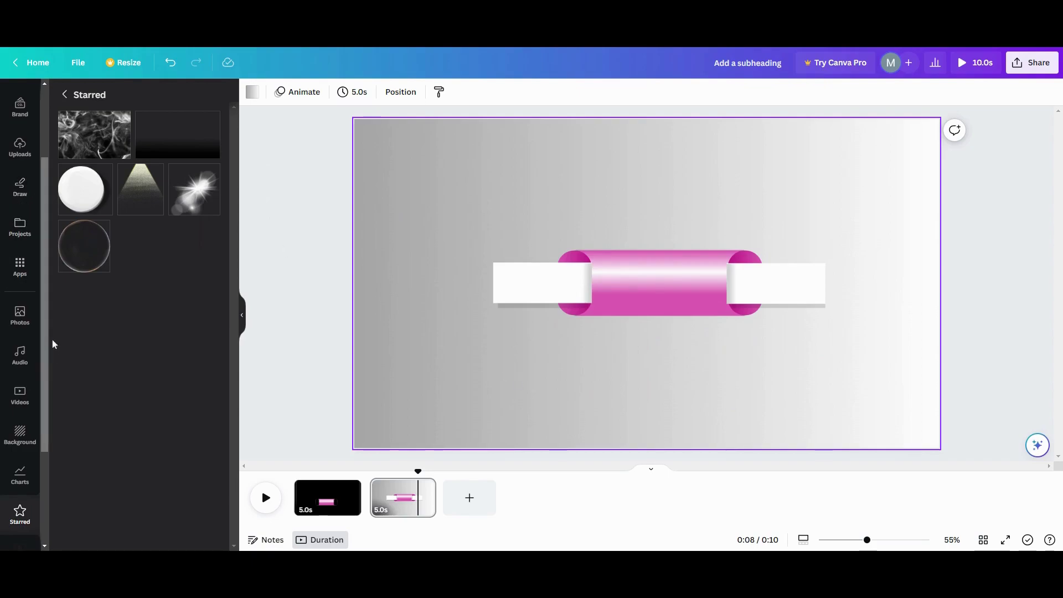
Add a subheading, shrink it to size 21.7, wrap it onto two lines and place it on the left white strip.
scroll(22, 382, up, 2)
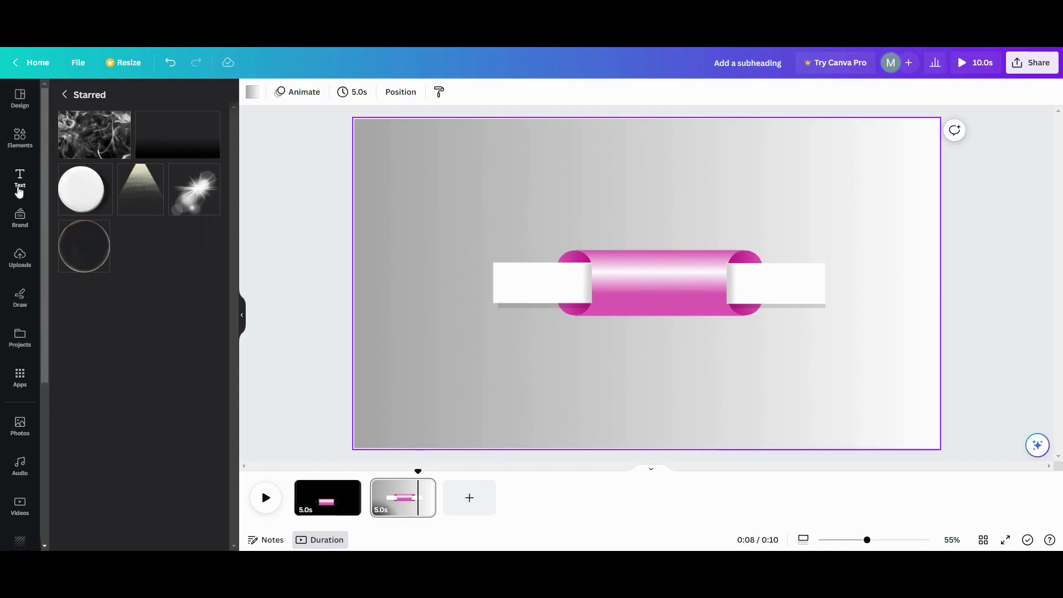
click(19, 183)
click(107, 266)
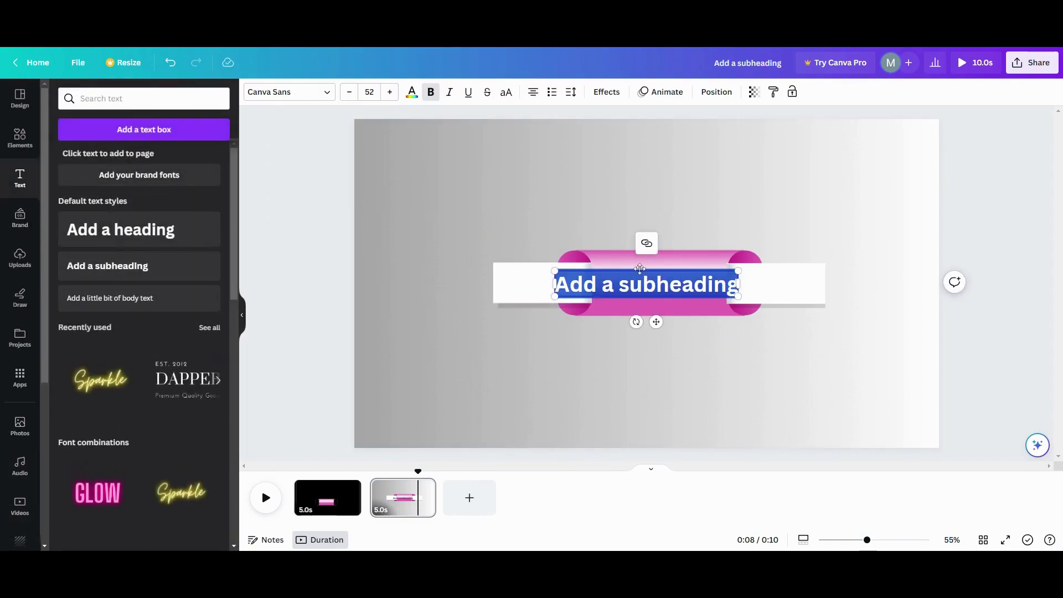
drag(739, 296, 632, 282)
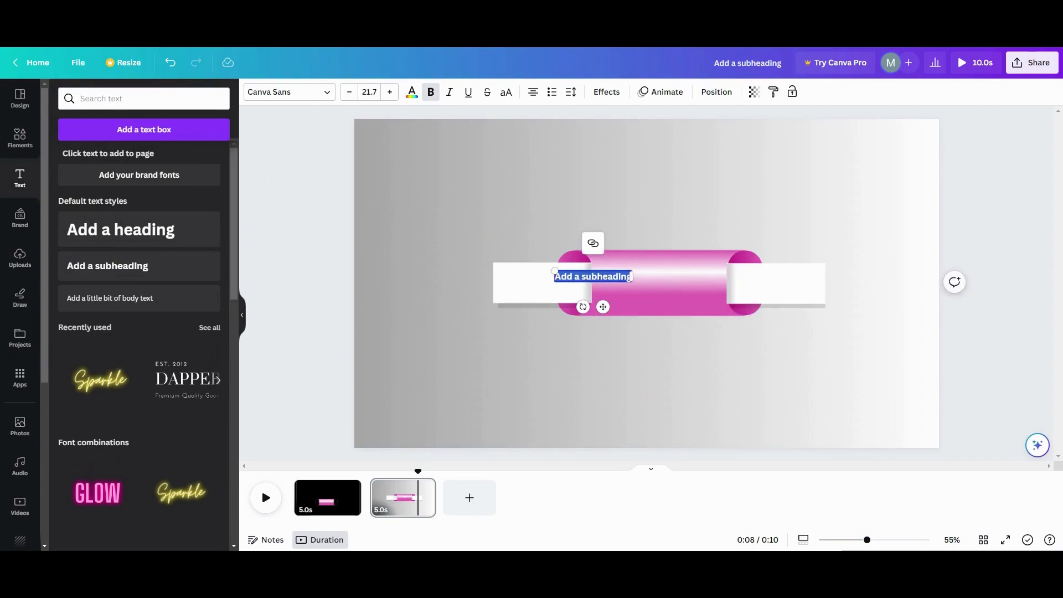
click(632, 277)
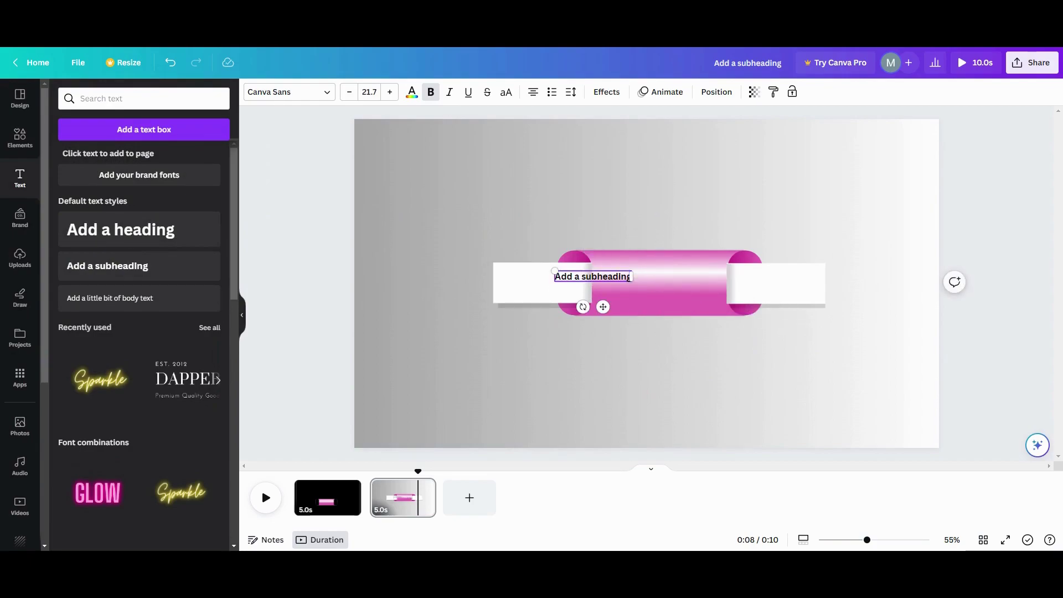
drag(633, 282, 618, 282)
drag(605, 319, 555, 320)
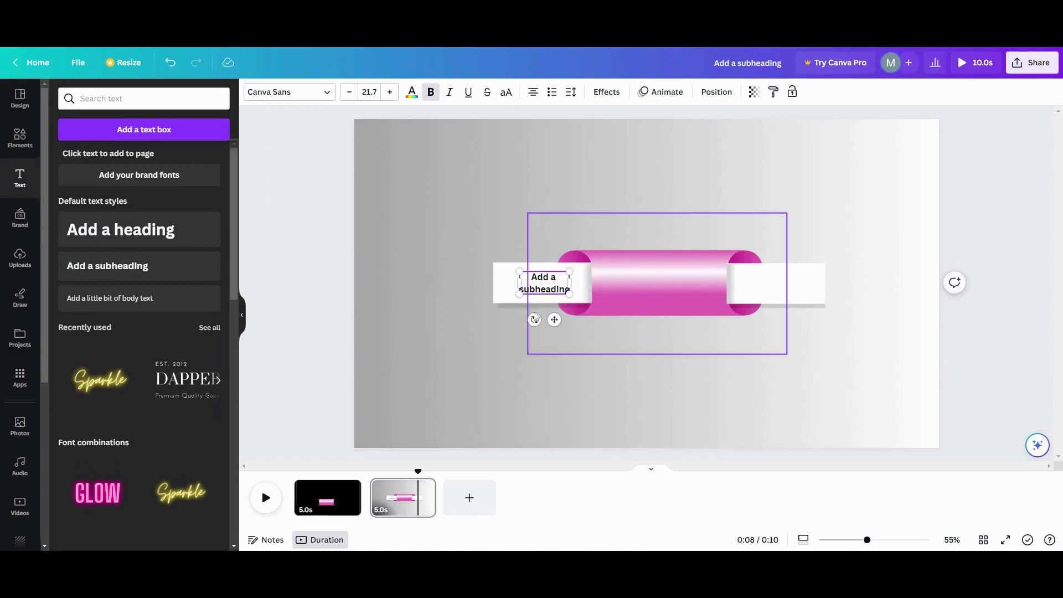
Duplicate the two-line subheading and place the copy on the right white strip.
click(478, 272)
click(537, 284)
click(527, 248)
drag(528, 283, 769, 291)
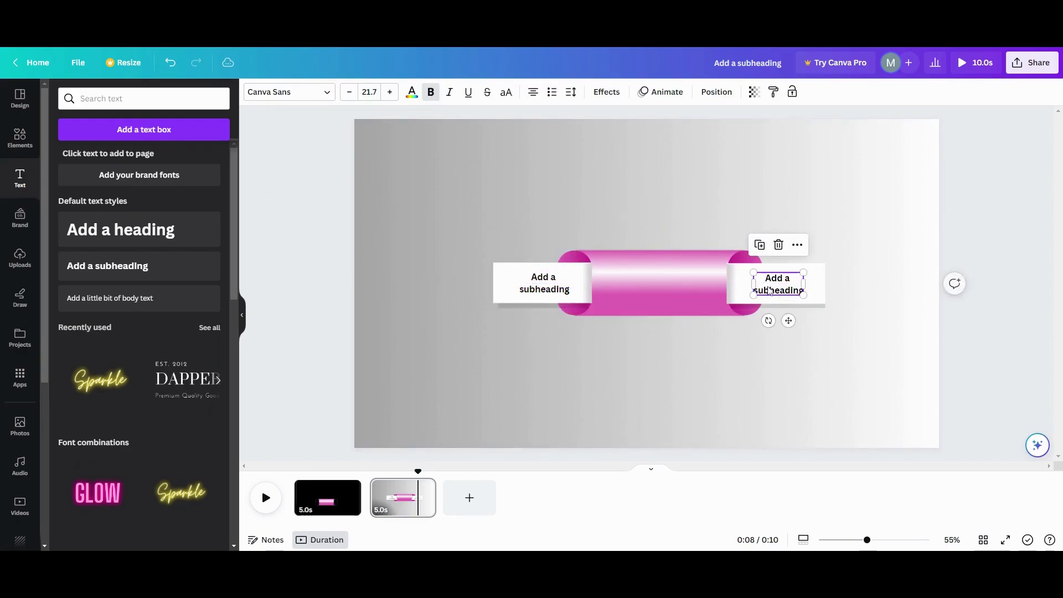
Replace the right strip's text with "fgkdg fgksg kdgksg" on two lines.
double_click(800, 288)
text(fgkc)
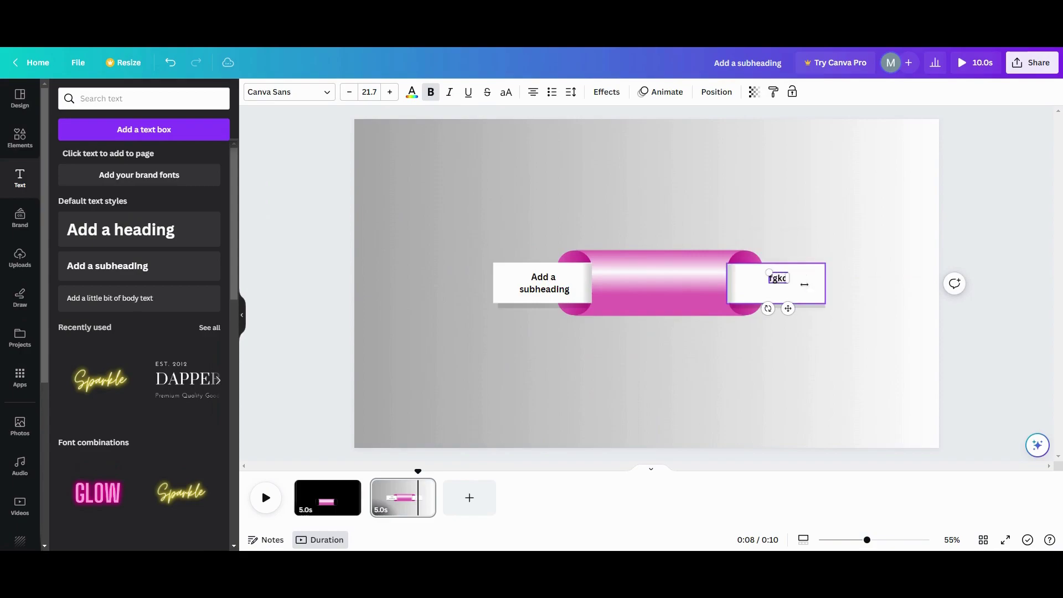
text(g fgksg)
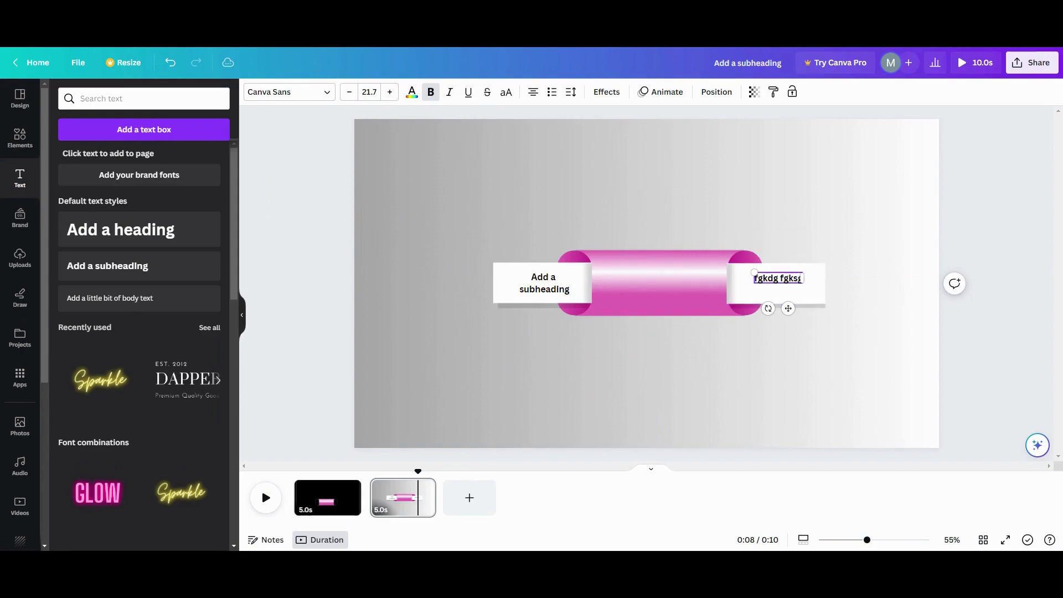
key(Return)
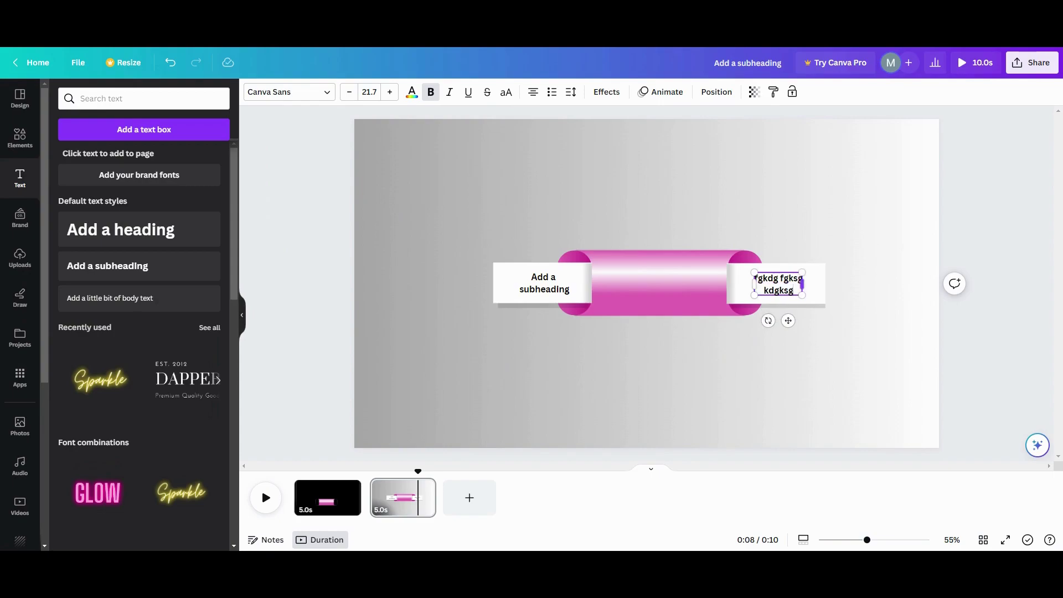
click(731, 371)
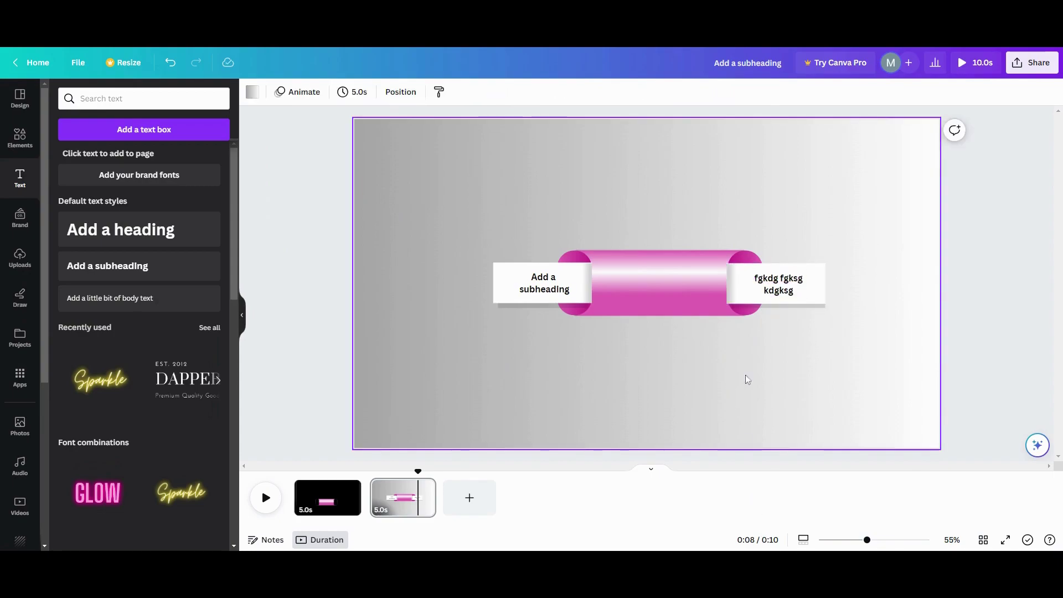
Move both strip texts to the middle of the pink bar so they overlap.
click(542, 282)
drag(542, 283, 645, 286)
drag(778, 284, 646, 286)
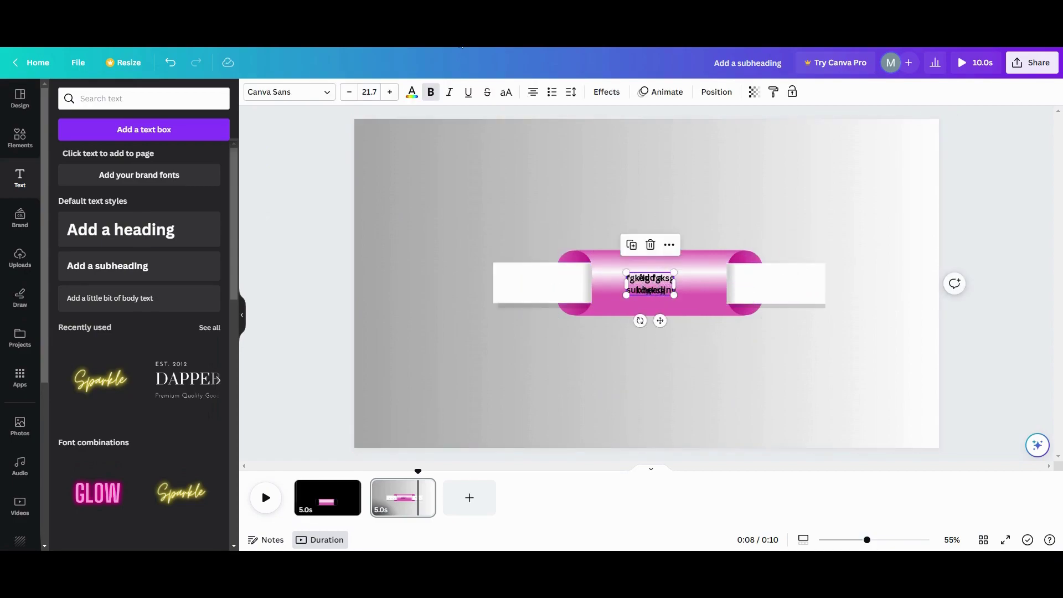
Move both text layers below the two gradient shadings in the layer order, keeping them above the white strips.
click(717, 93)
drag(144, 165, 154, 302)
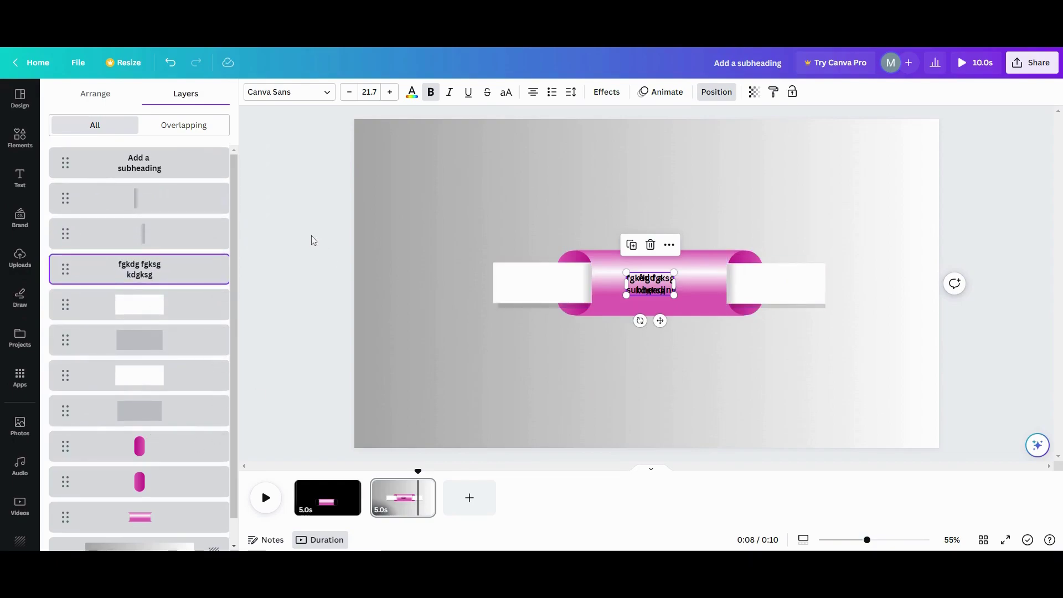
drag(173, 170, 166, 244)
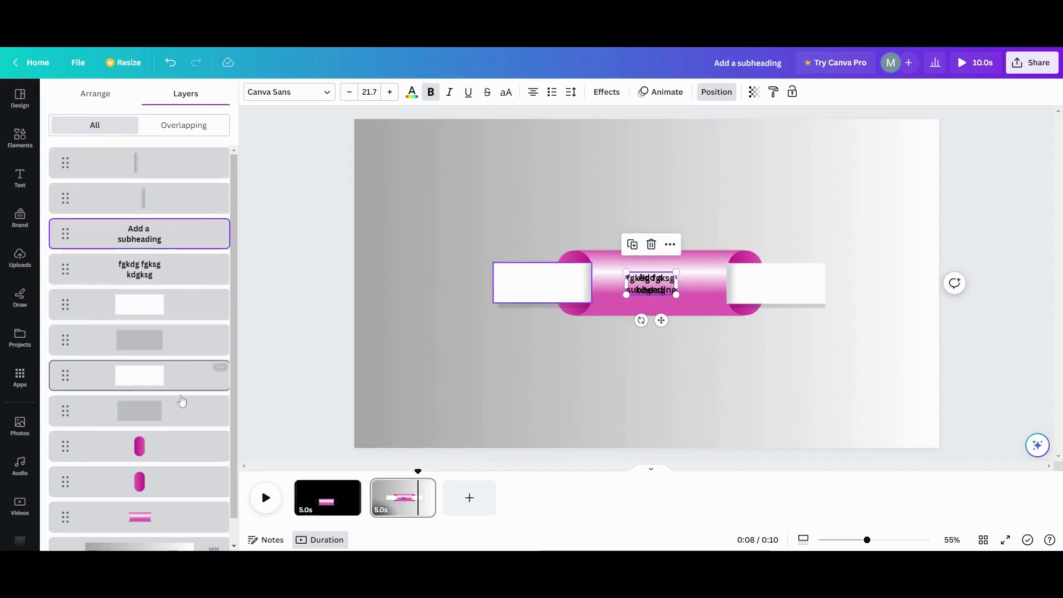
Move the pink bar layer above both text layers, directly below the two gradient shadings, and realign the shadings with the bar's ends.
scroll(161, 440, down, 1)
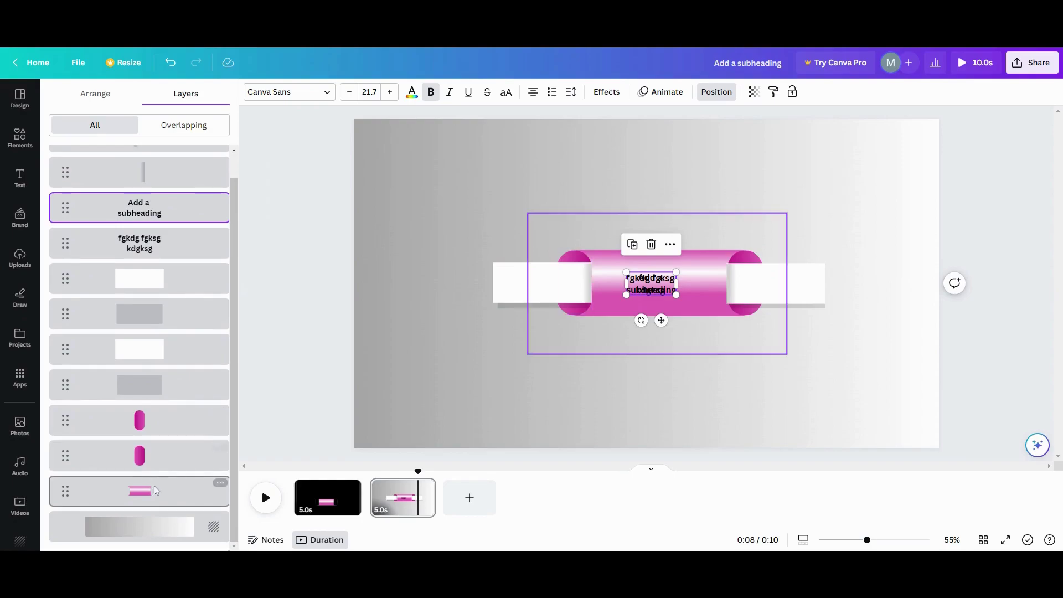
drag(148, 500, 136, 228)
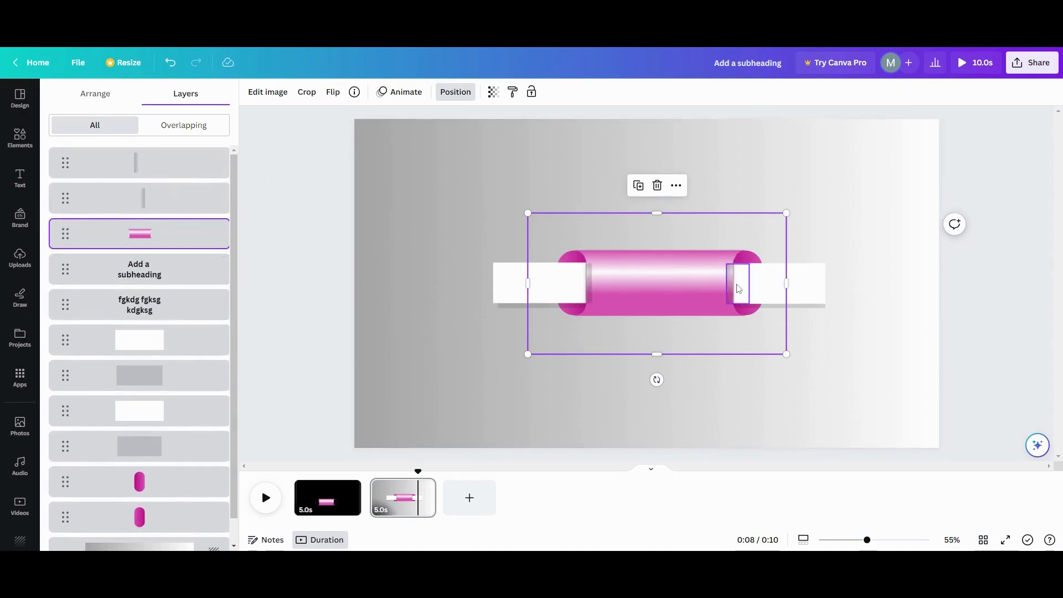
click(587, 283)
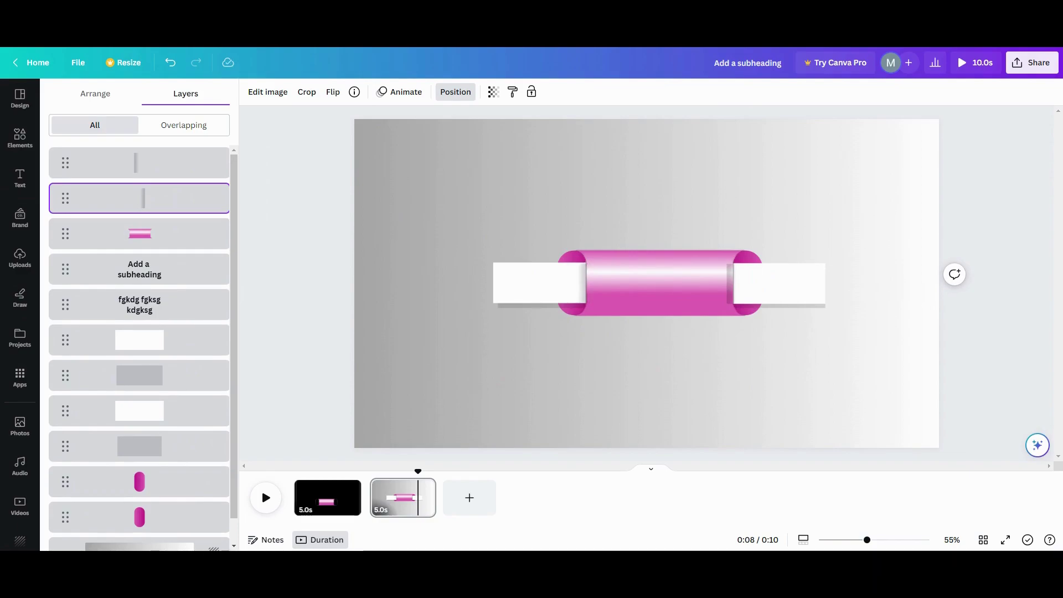
click(737, 296)
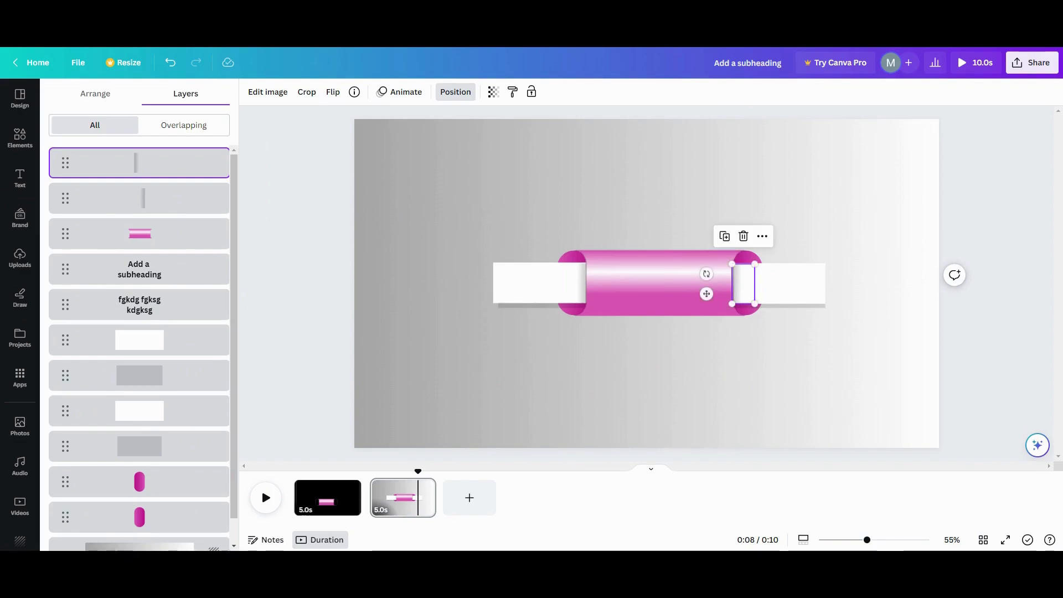
click(689, 366)
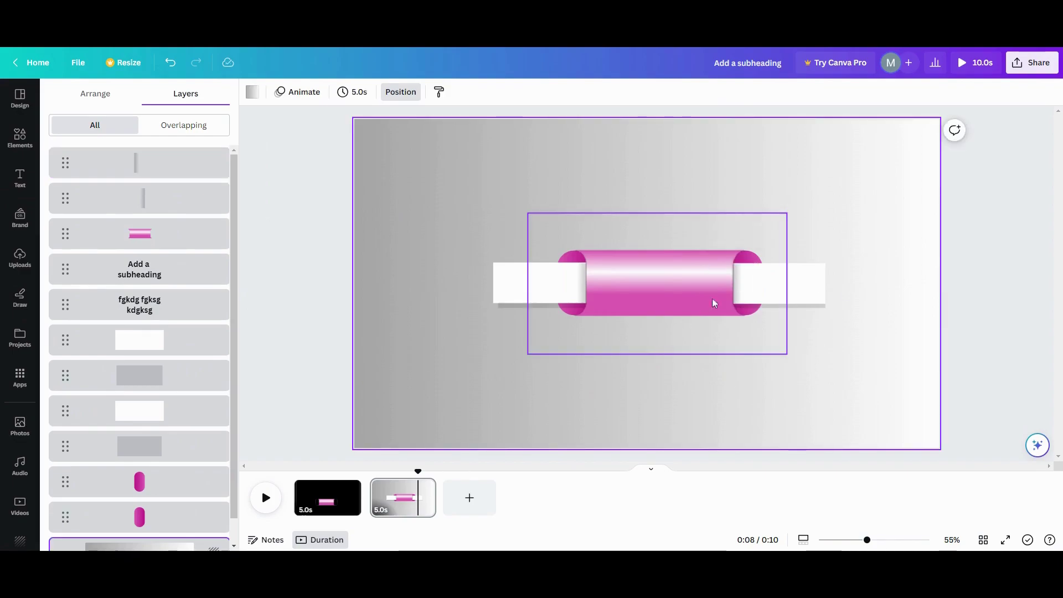
click(739, 291)
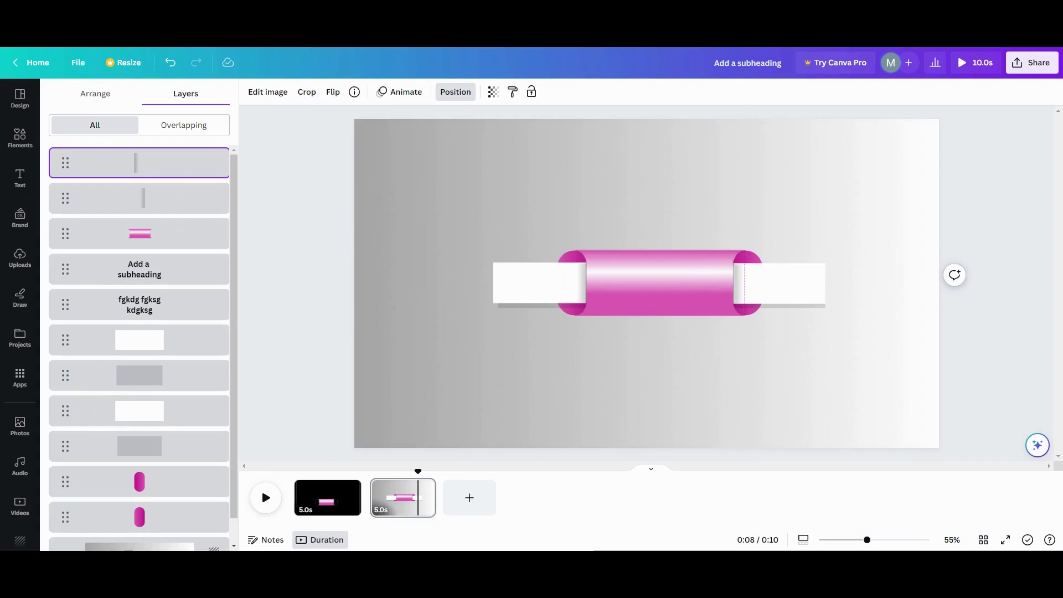
click(565, 394)
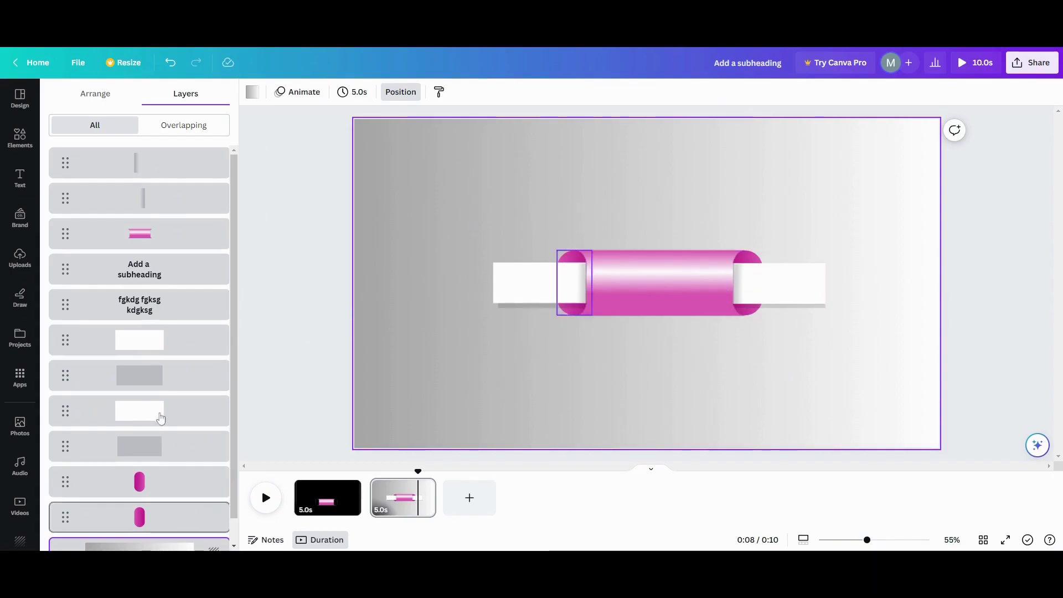
Delete the first page with the black background.
right_click(345, 491)
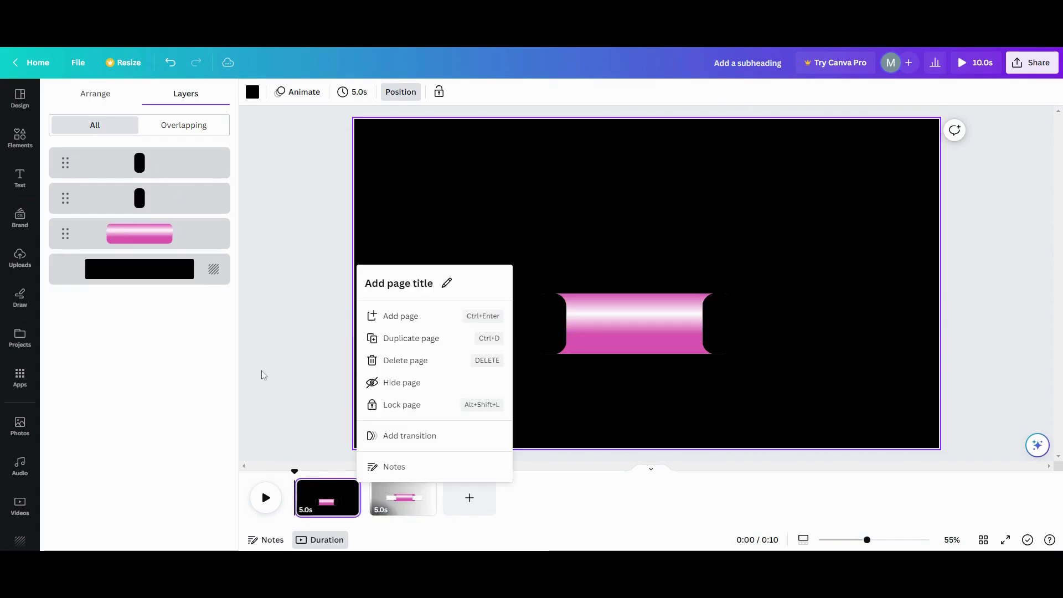
click(390, 360)
click(352, 485)
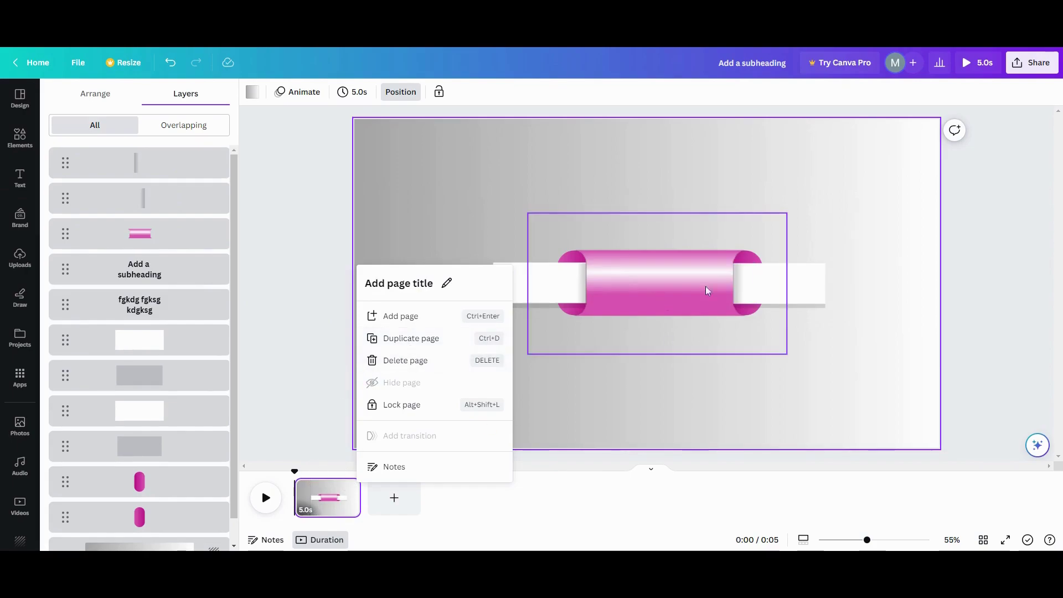
click(626, 403)
Shorten the left white strip and its grey shadow inward so both sit within the pink bar's left end.
click(520, 286)
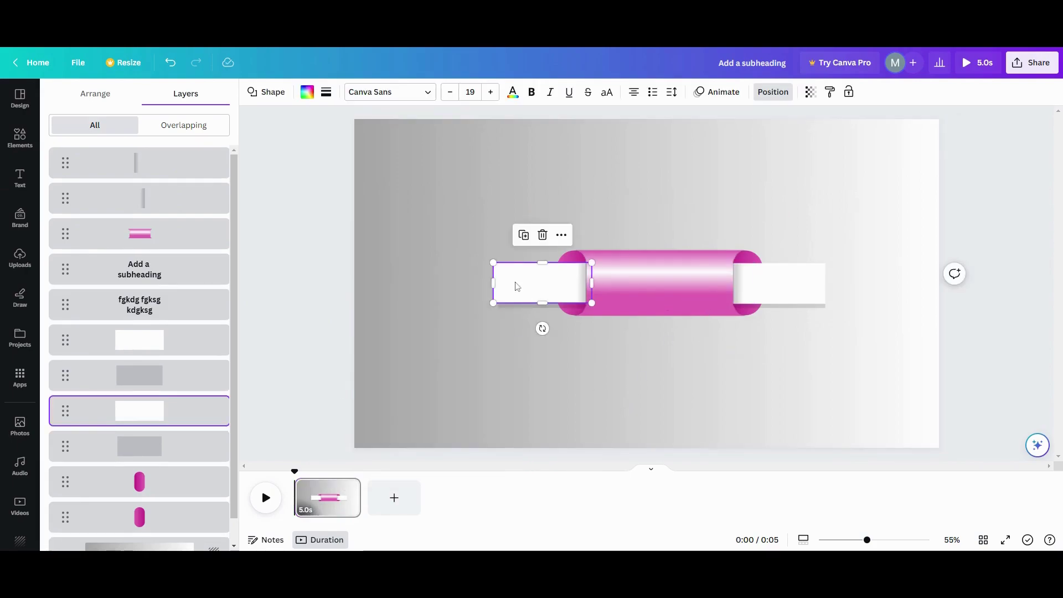
drag(494, 282, 564, 285)
click(515, 284)
drag(499, 287, 566, 301)
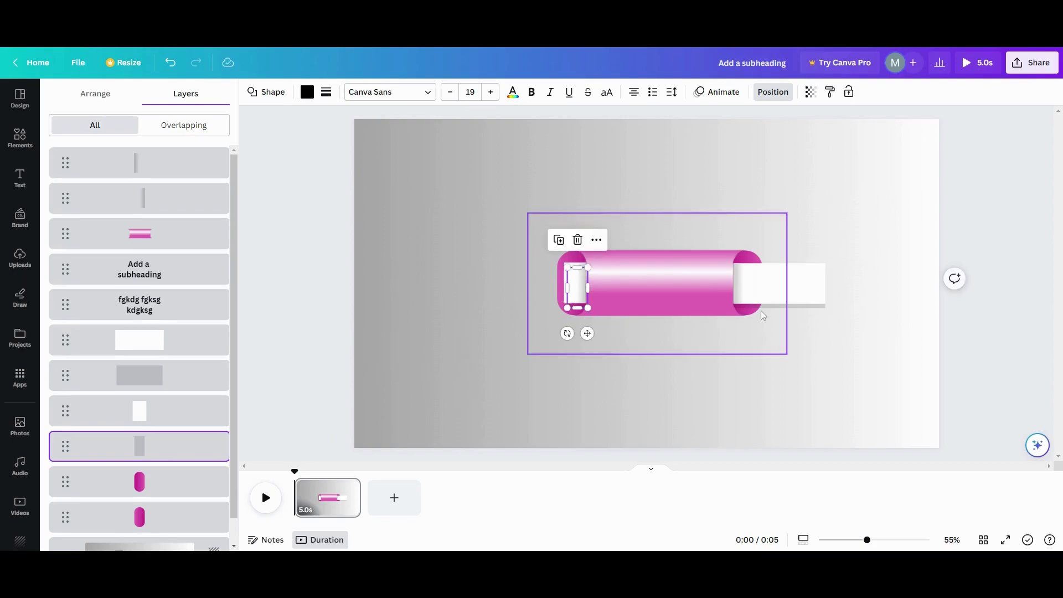
Shorten the right white strip and its grey shadow inward so both sit within the pink bar's right end.
click(822, 284)
drag(826, 284, 752, 294)
click(798, 293)
drag(823, 286, 755, 300)
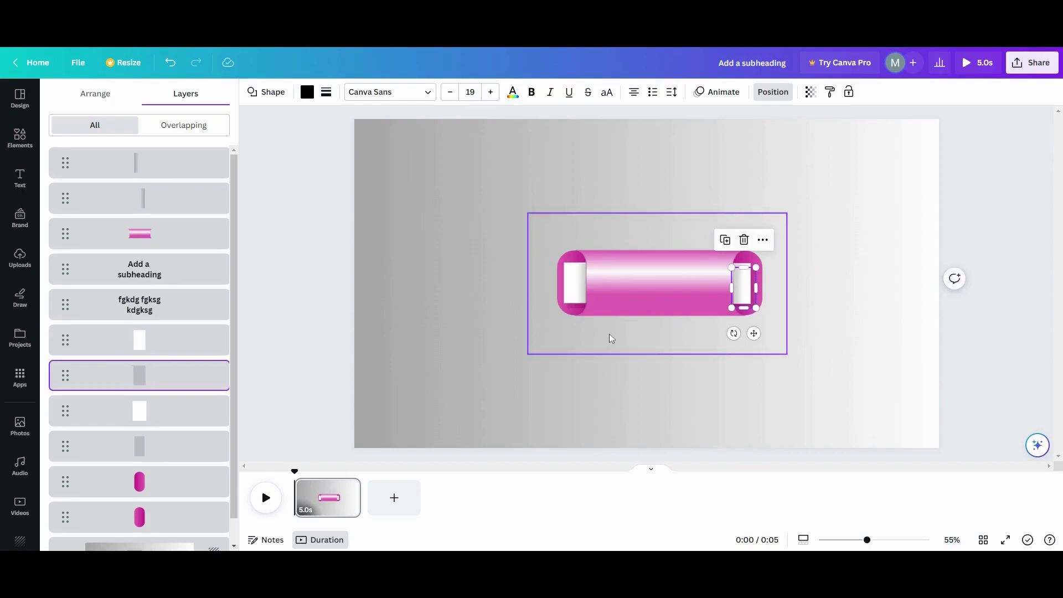
Duplicate the page with the retracted strips.
right_click(352, 488)
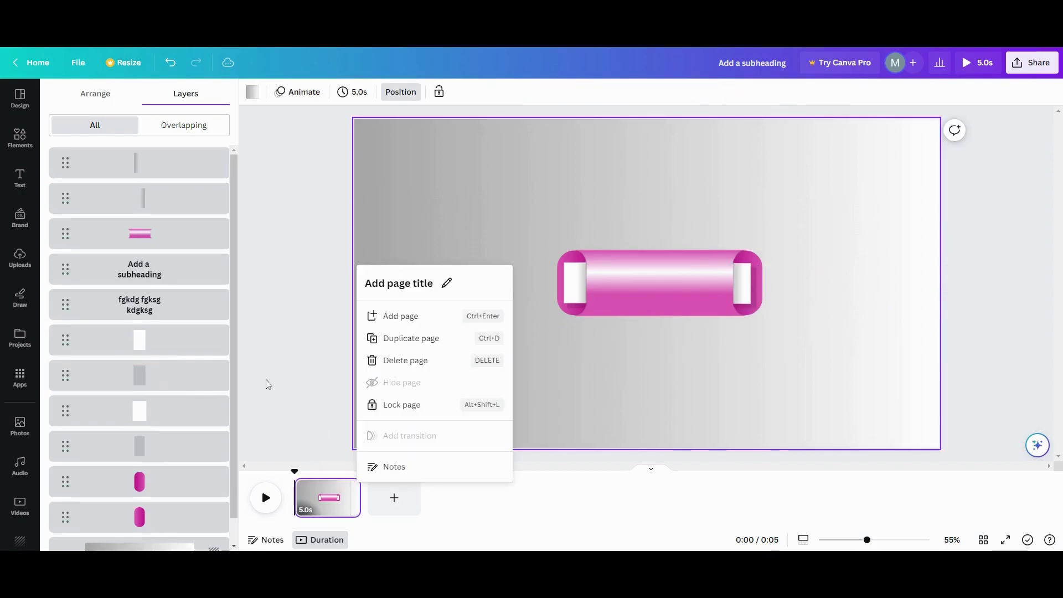
click(402, 339)
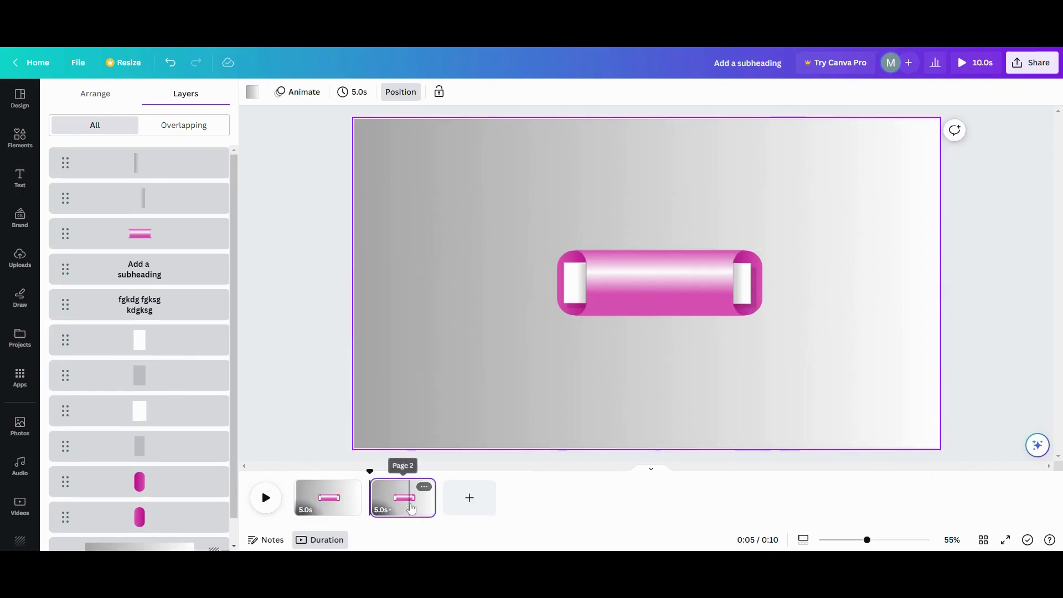
On the second page, extend the left white strip outward from the bar and place the "Add a subheading" text on it.
click(567, 291)
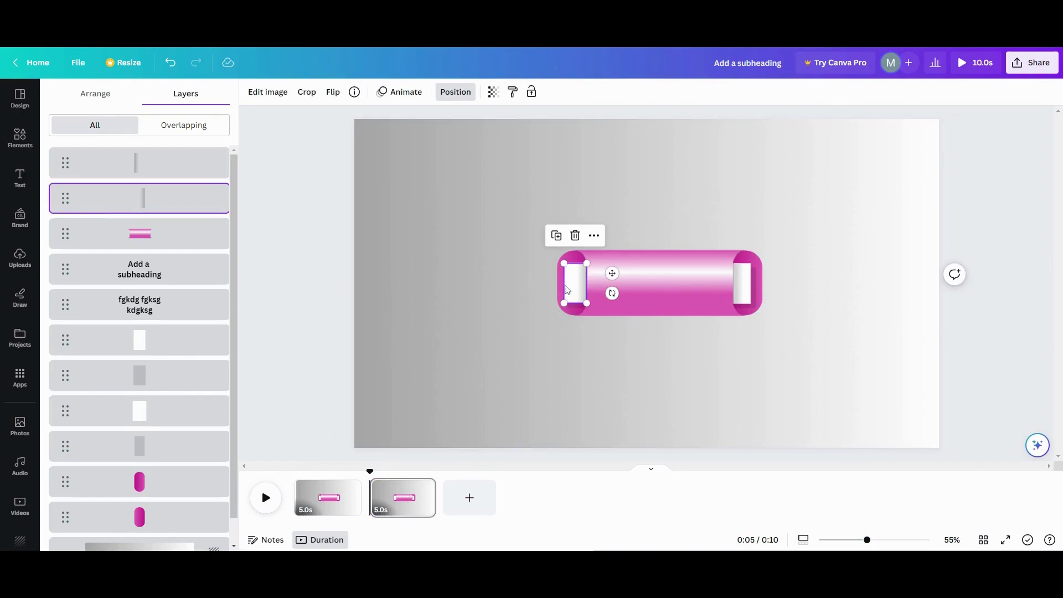
click(136, 416)
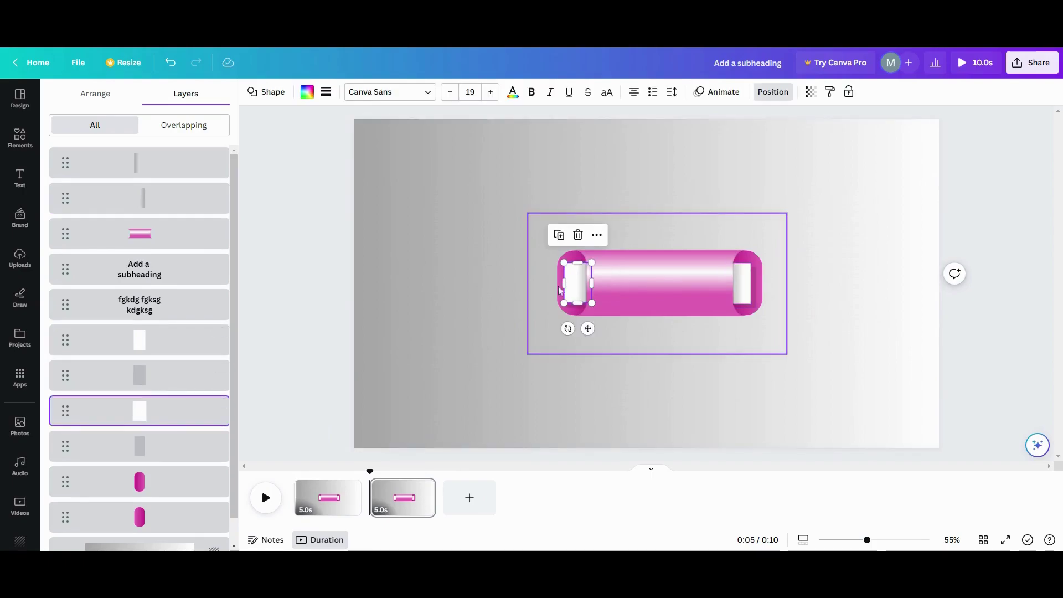
drag(564, 283, 493, 282)
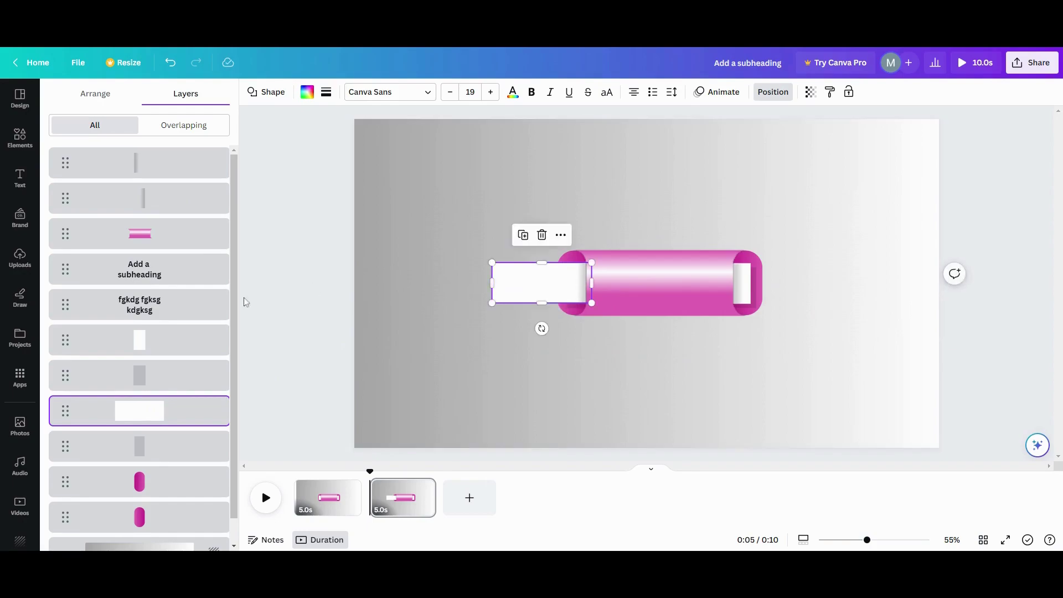
click(154, 270)
drag(651, 286, 540, 282)
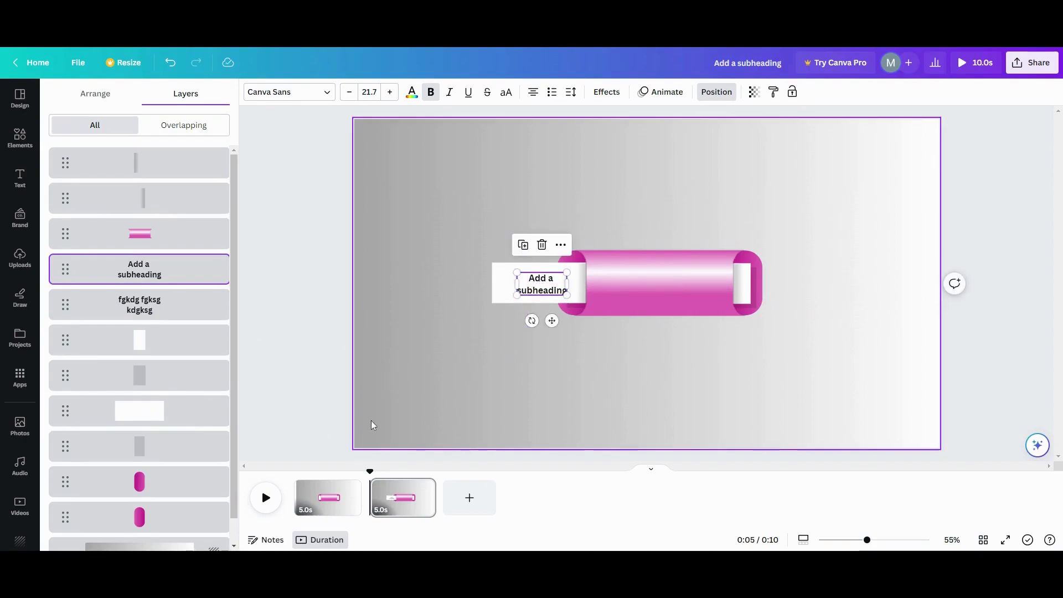
Add a Match & Move transition between the two pages with a duration of 1.7 seconds.
click(371, 509)
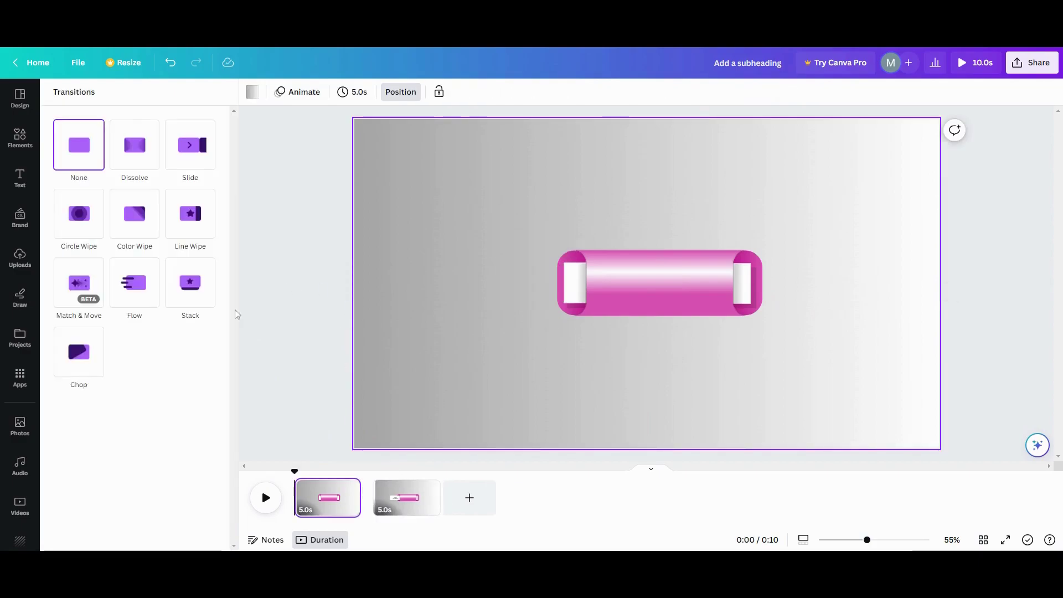
click(83, 310)
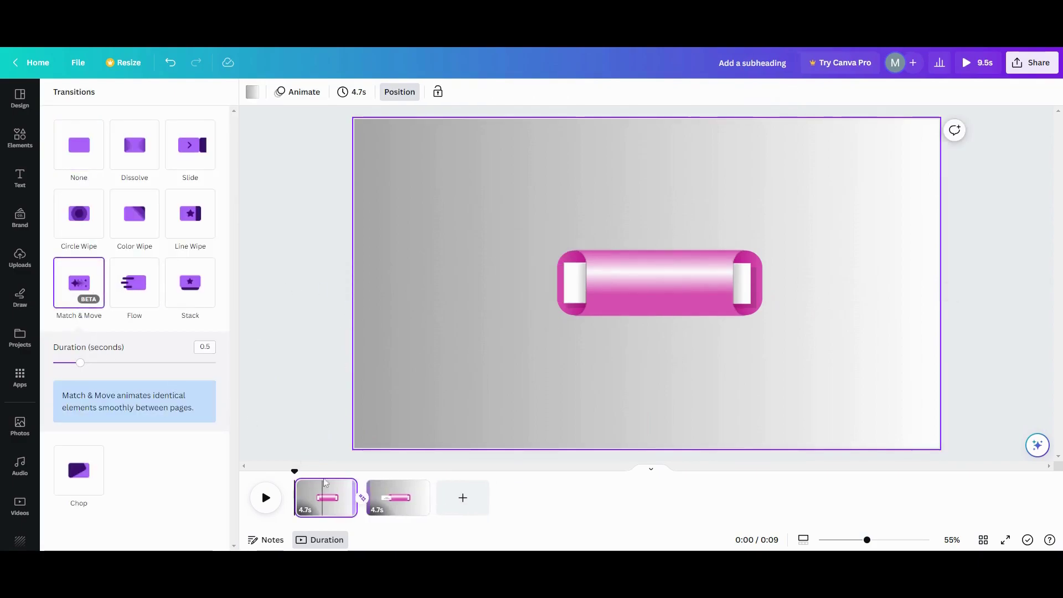
drag(78, 369, 161, 357)
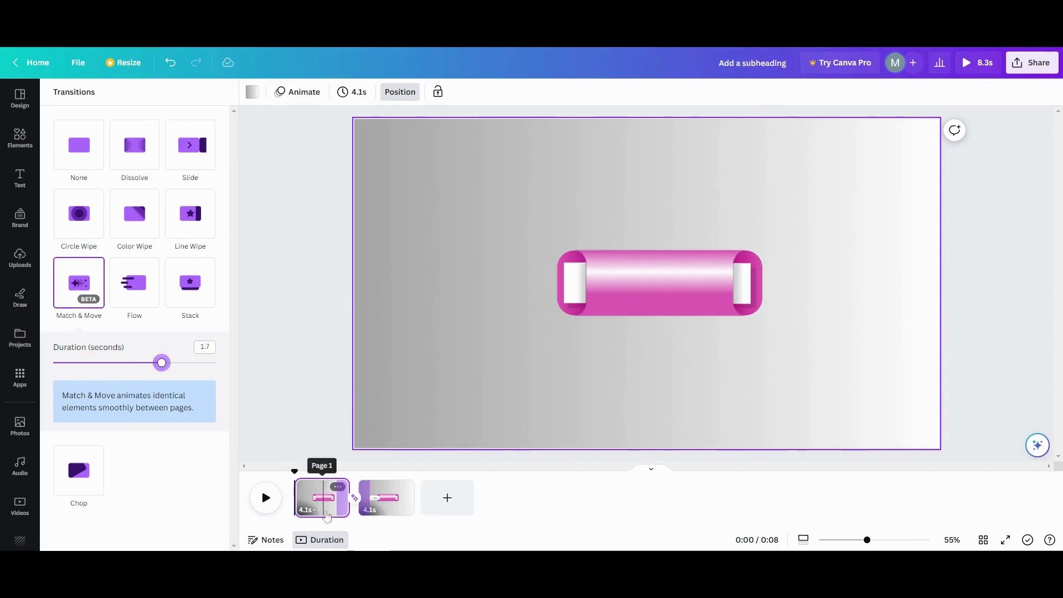
Shorten the first page to 2.2 s and the second to 2.6 s, and play the animation from the first page.
drag(348, 498, 379, 498)
click(387, 497)
click(308, 501)
click(267, 499)
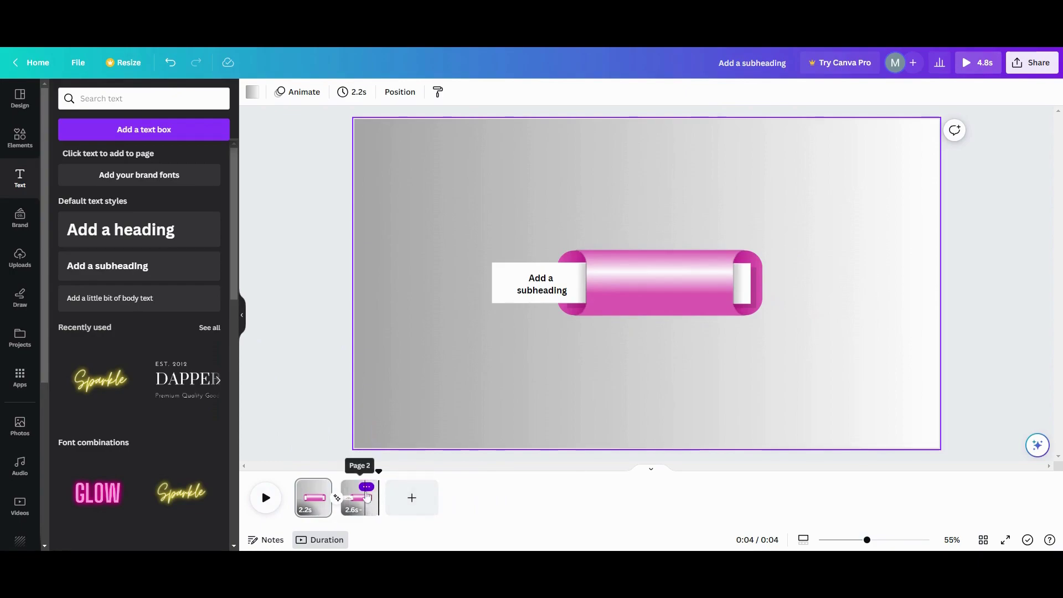
Duplicate the second page, with the left strip extended, as a third page.
click(366, 487)
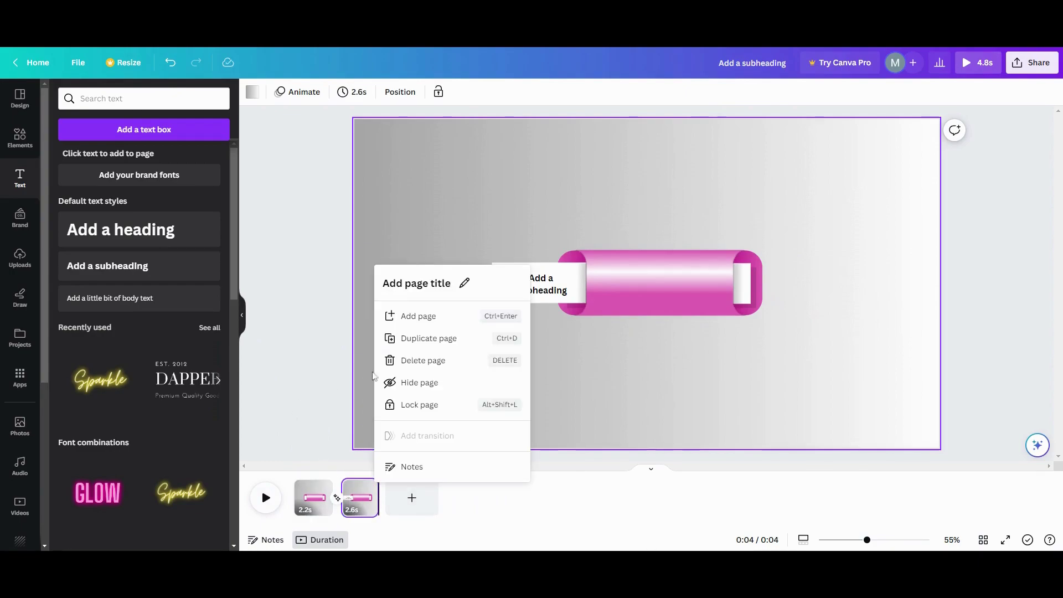
click(434, 339)
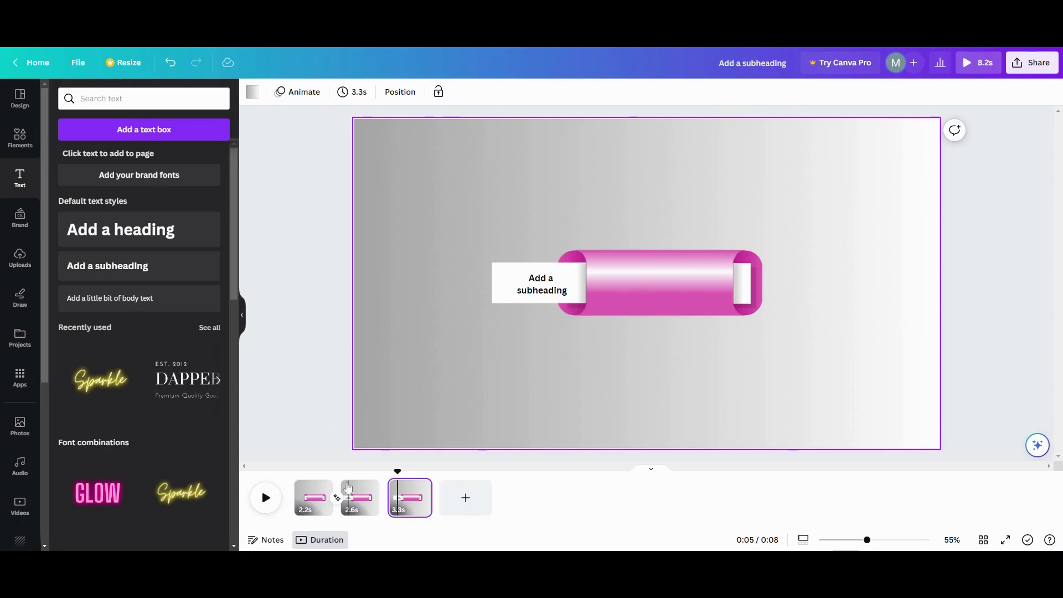
On the second page, extend the left strip's grey shadow outward beneath the strip, and play the animation from the first page.
click(358, 501)
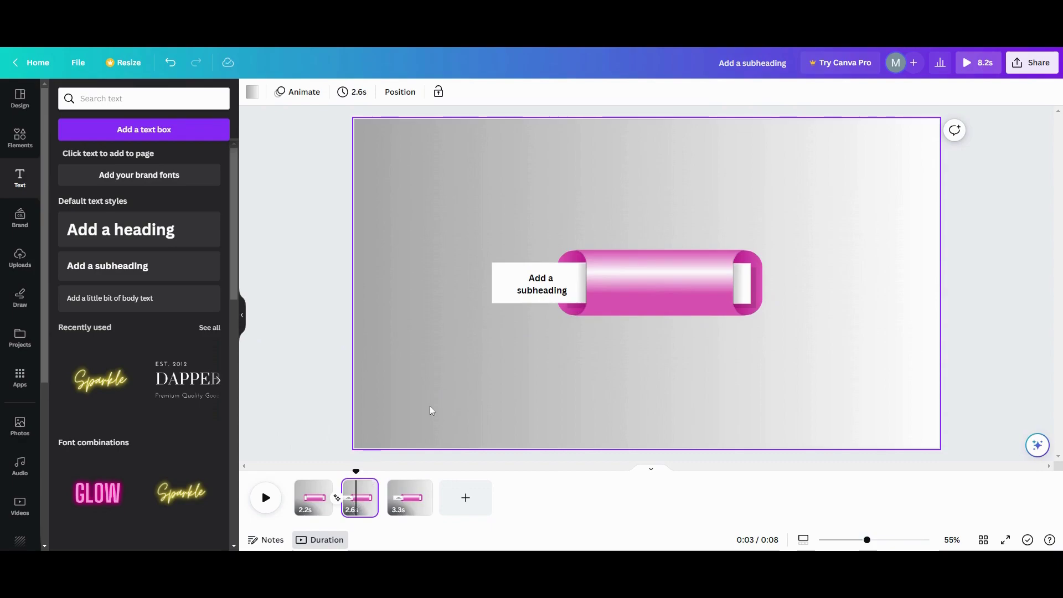
click(573, 307)
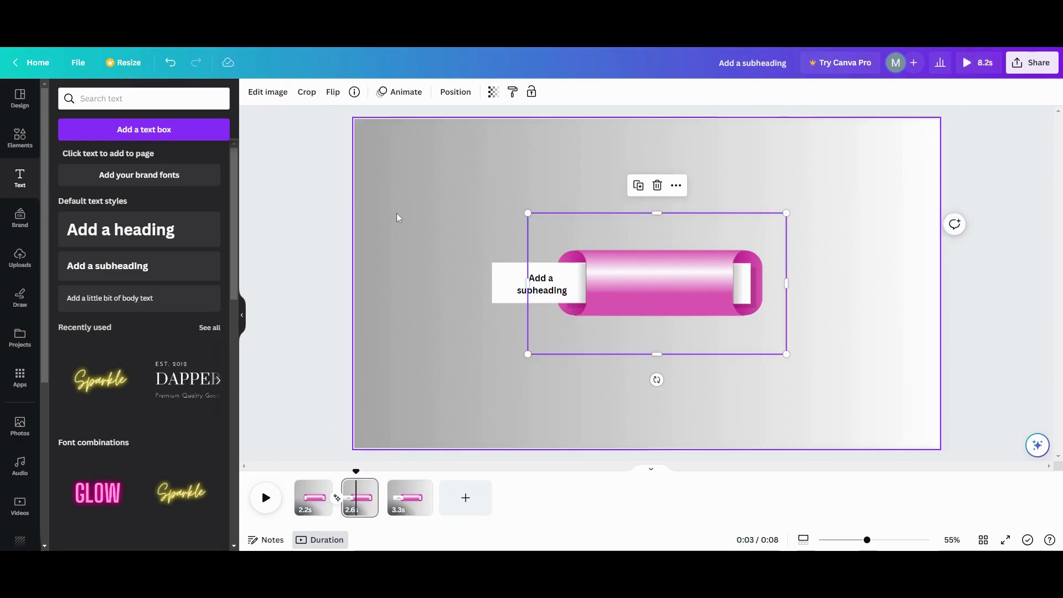
click(455, 93)
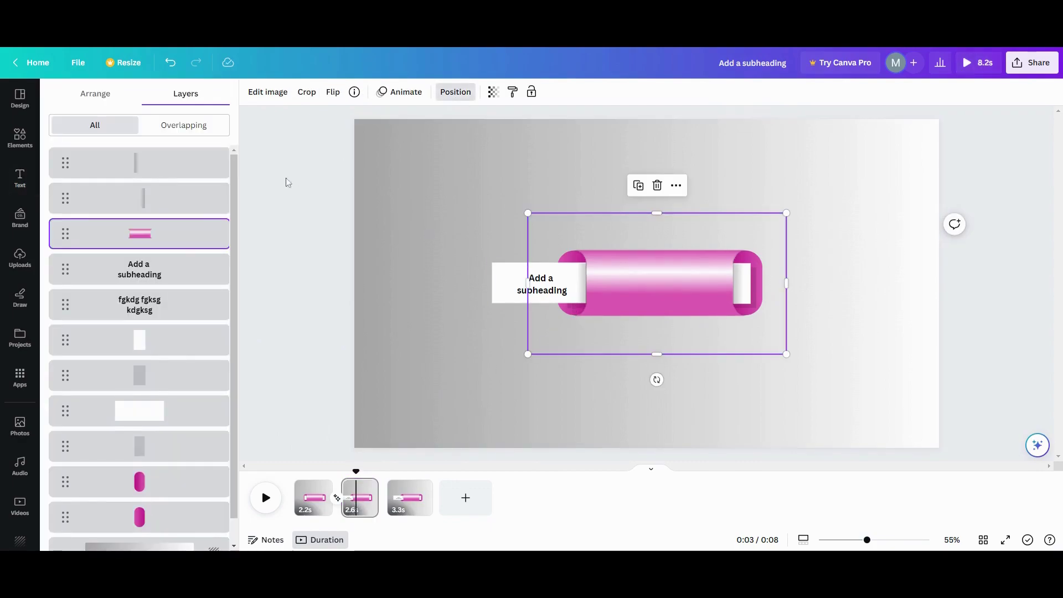
click(155, 443)
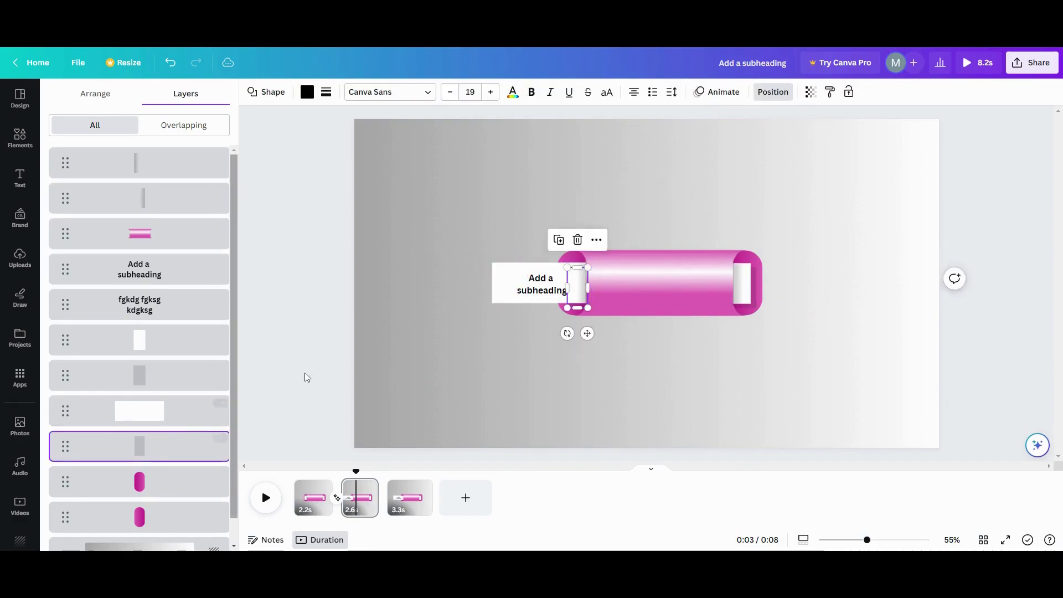
drag(567, 288, 494, 288)
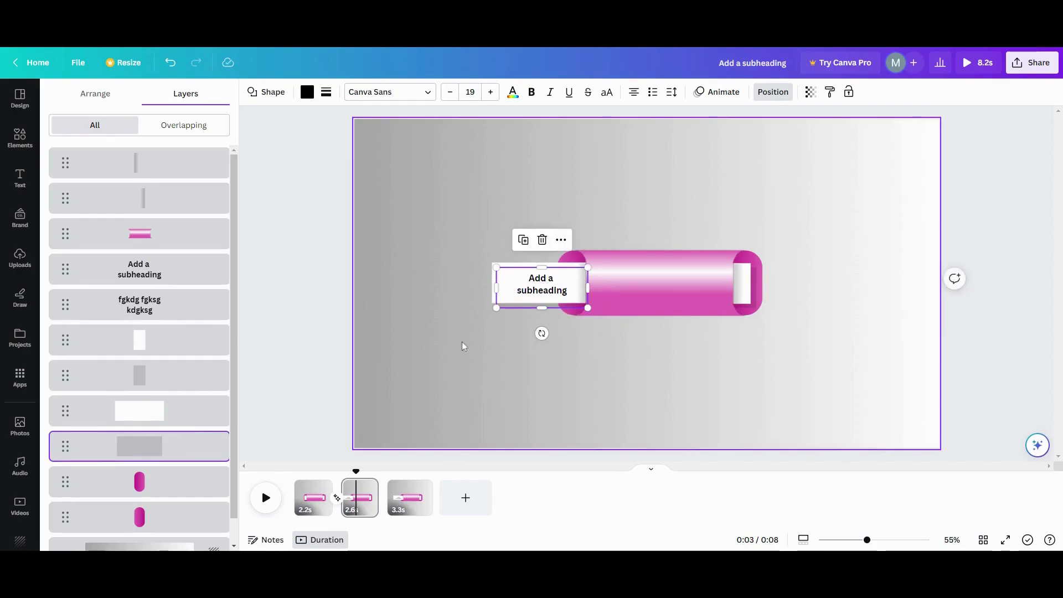
click(322, 504)
click(272, 502)
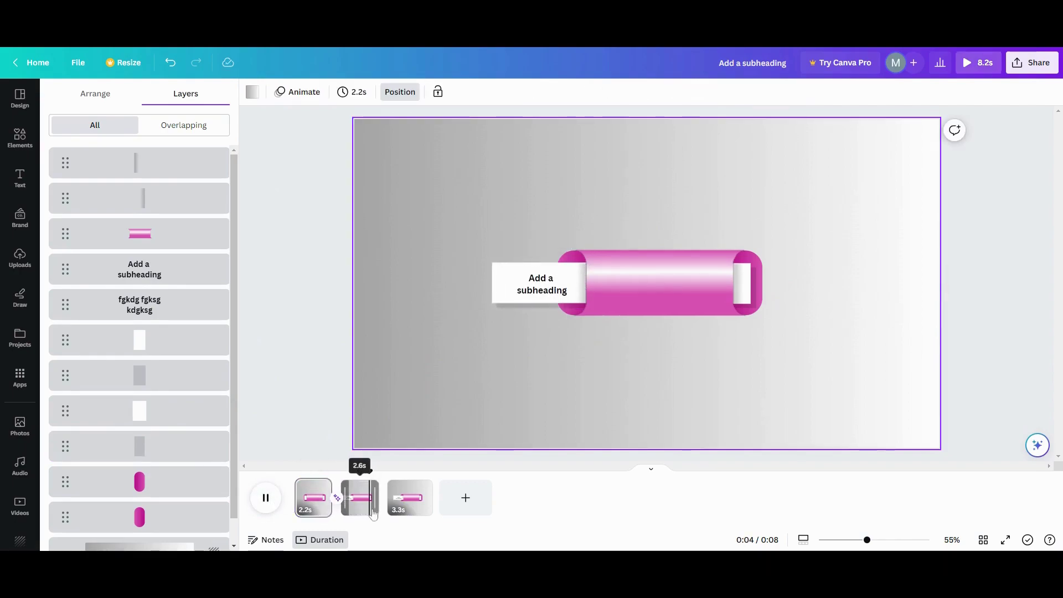
On the third page, extend the right white strip outward past the end of the pink bar.
click(406, 498)
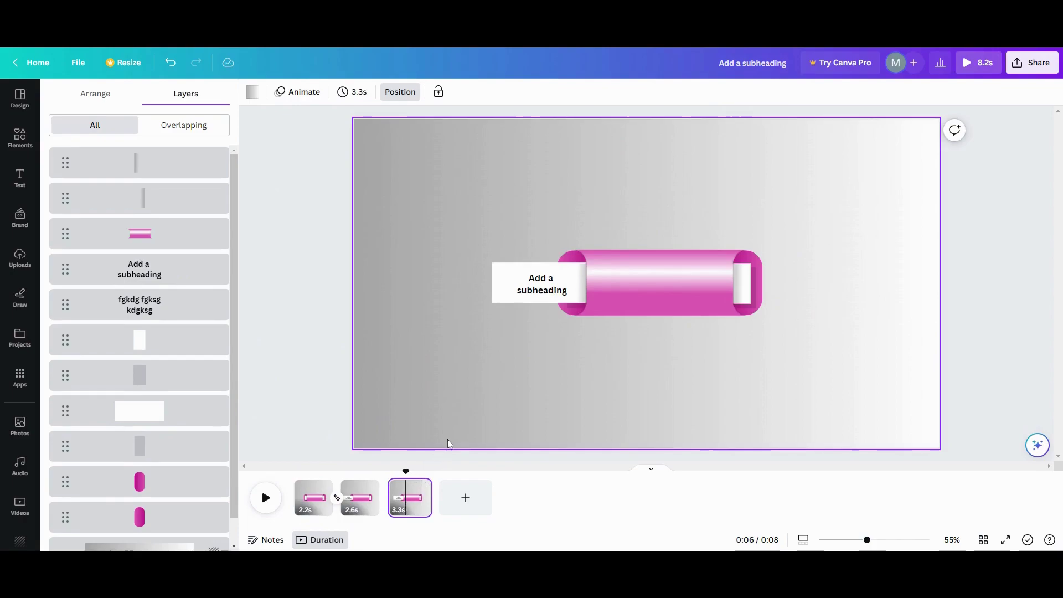
click(751, 281)
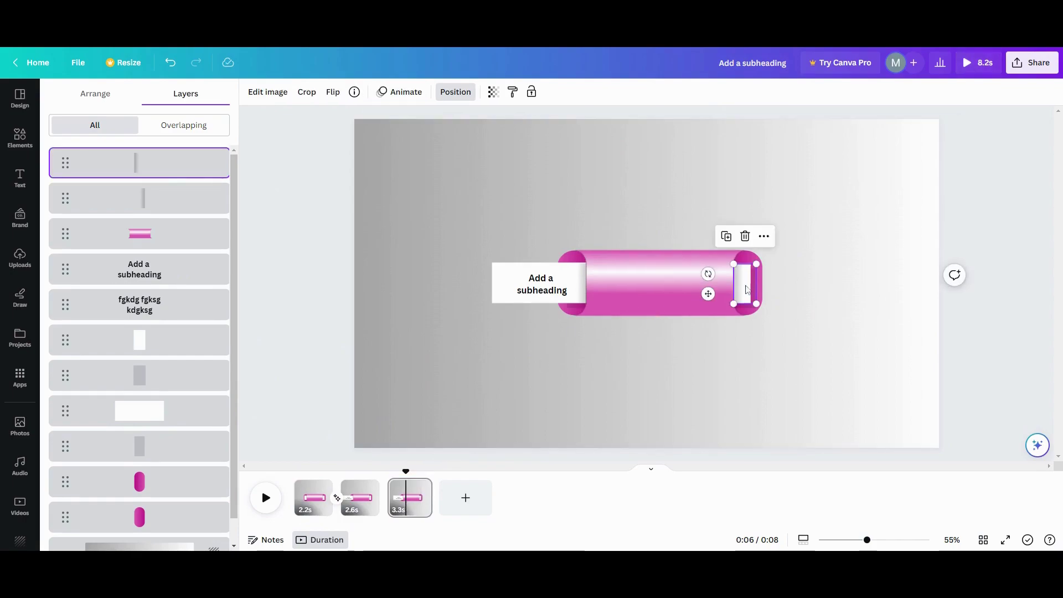
click(165, 410)
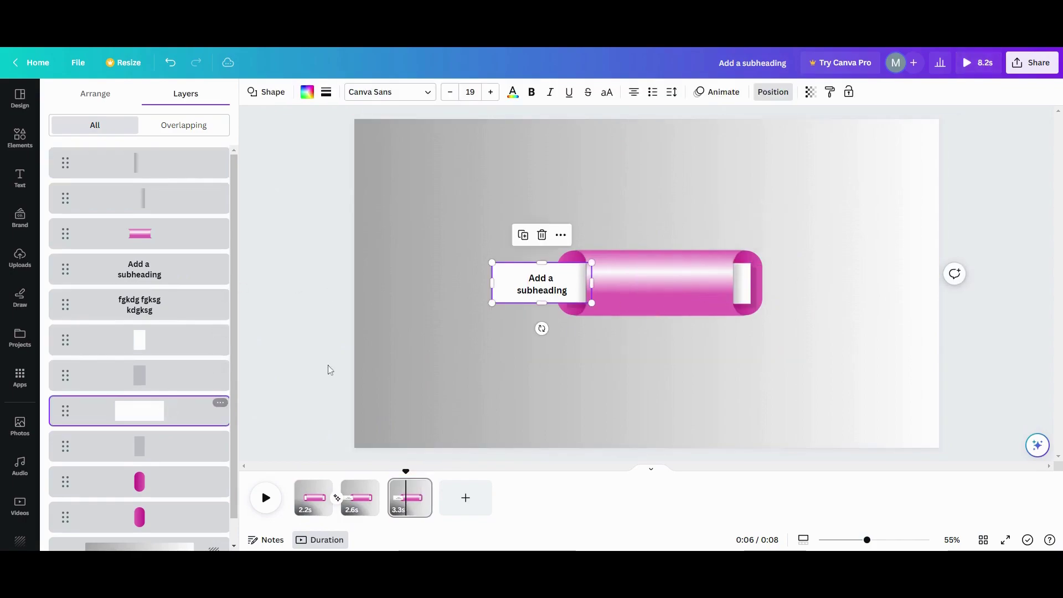
click(744, 289)
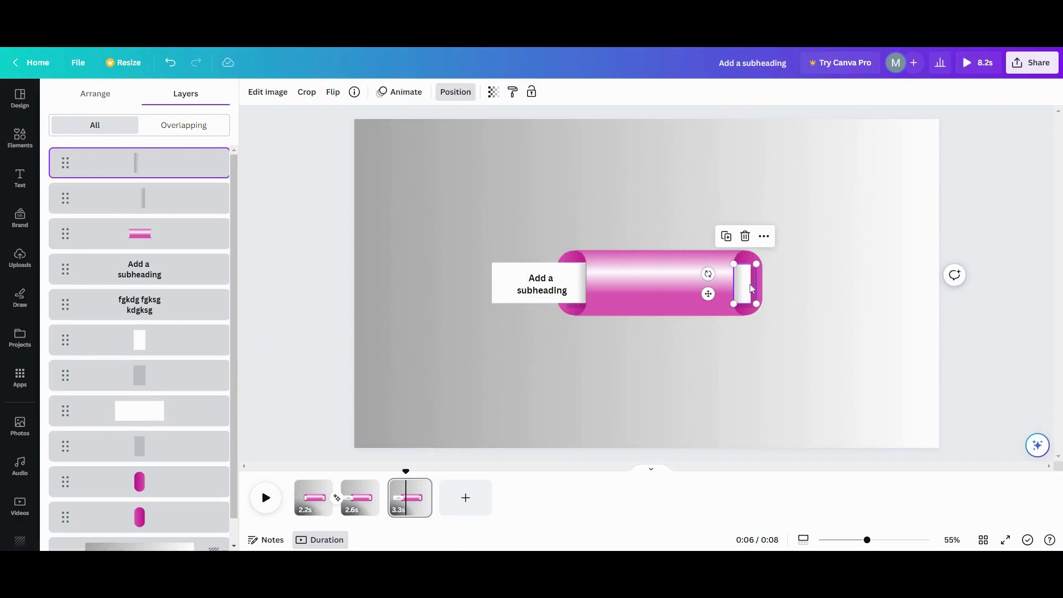
click(183, 411)
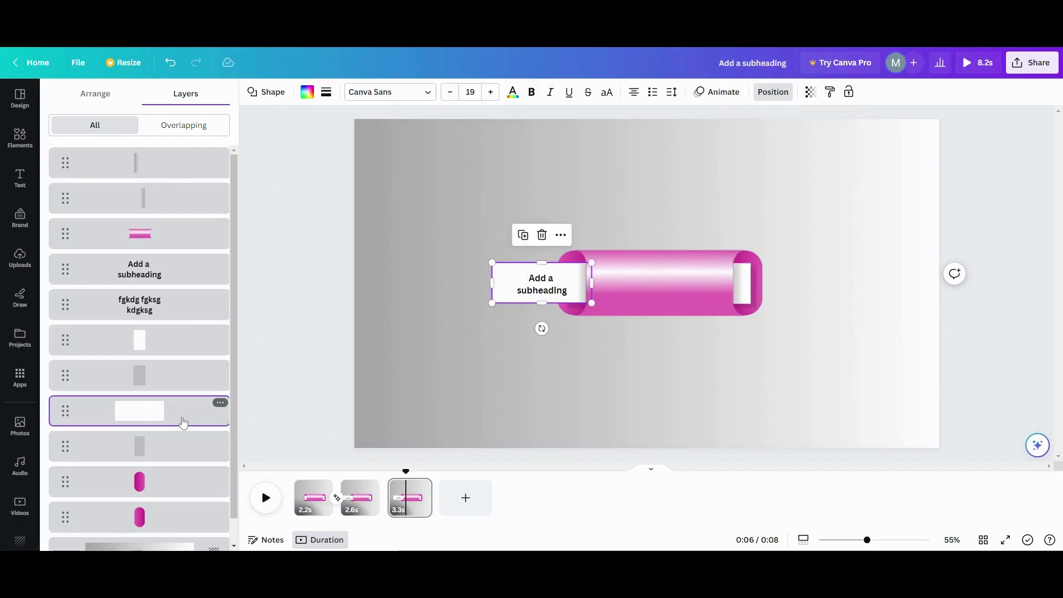
click(178, 339)
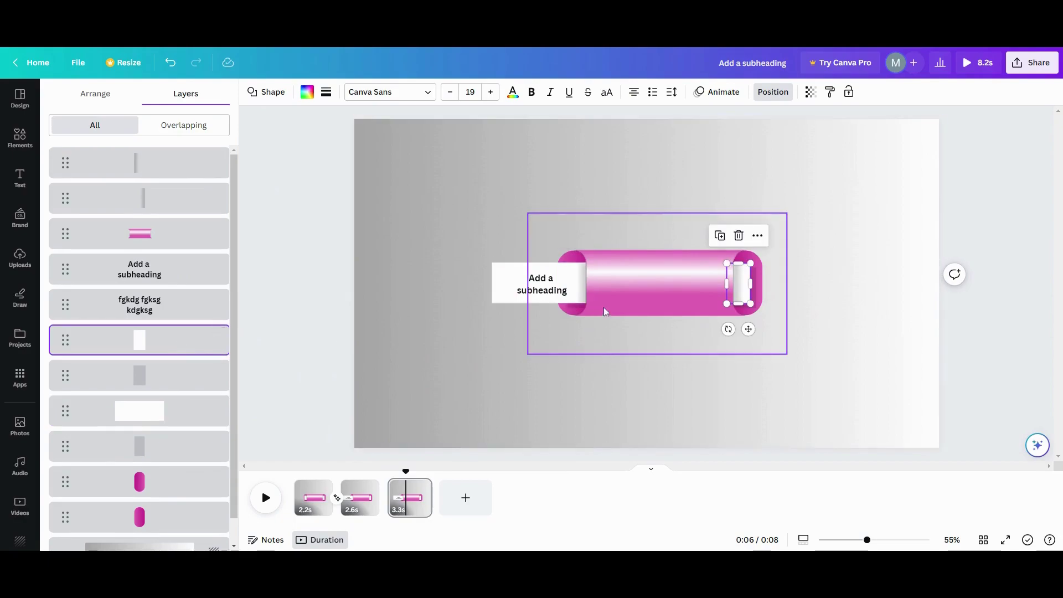
drag(751, 285, 818, 286)
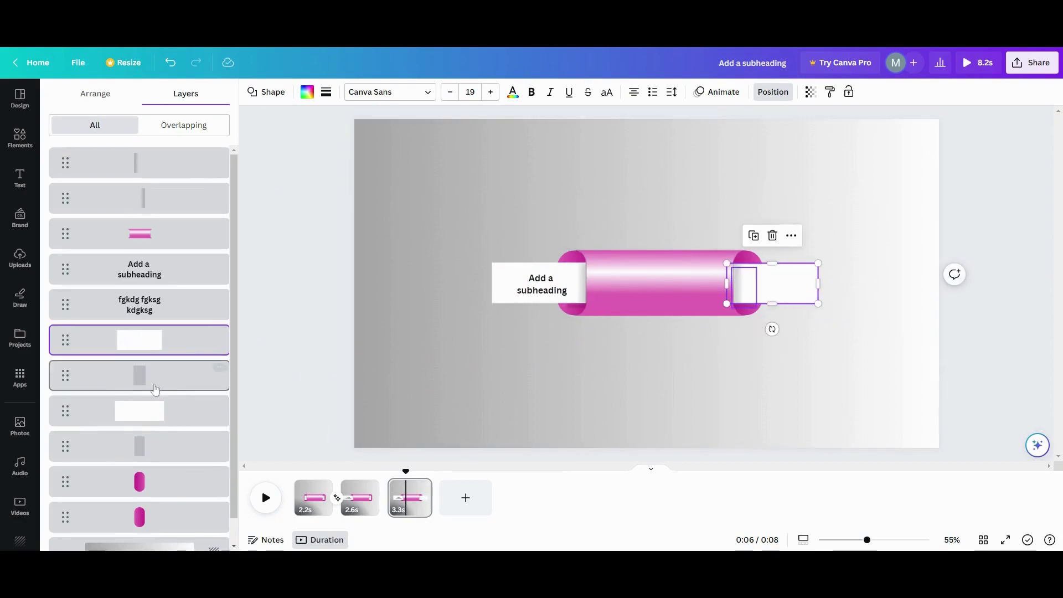
Extend the right strip's grey shadow slightly beyond the strip and move the "fgkdg fgksg kdgksg" text onto the strip.
click(146, 383)
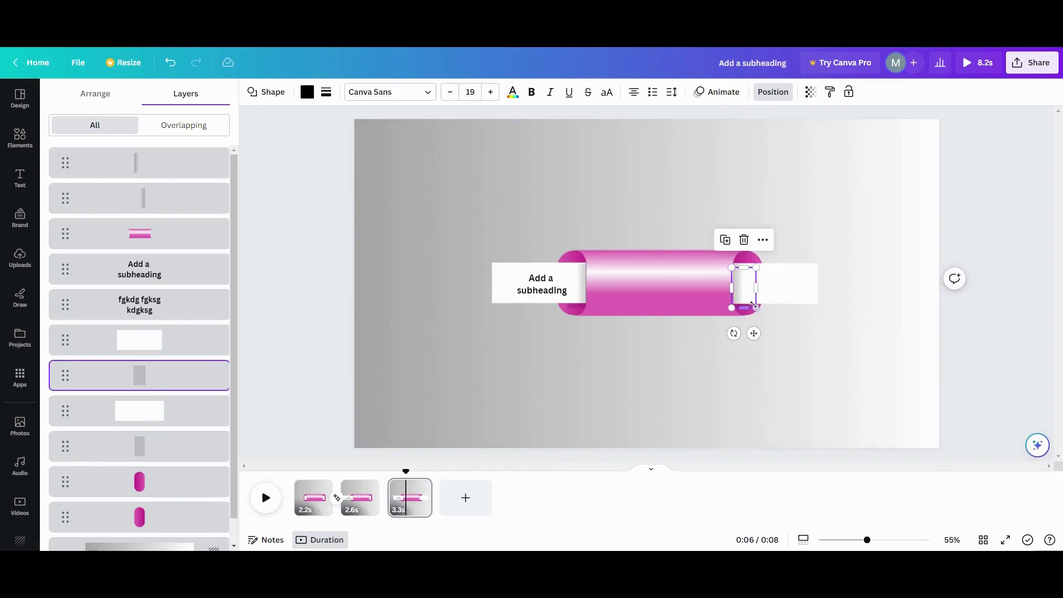
drag(758, 289, 826, 290)
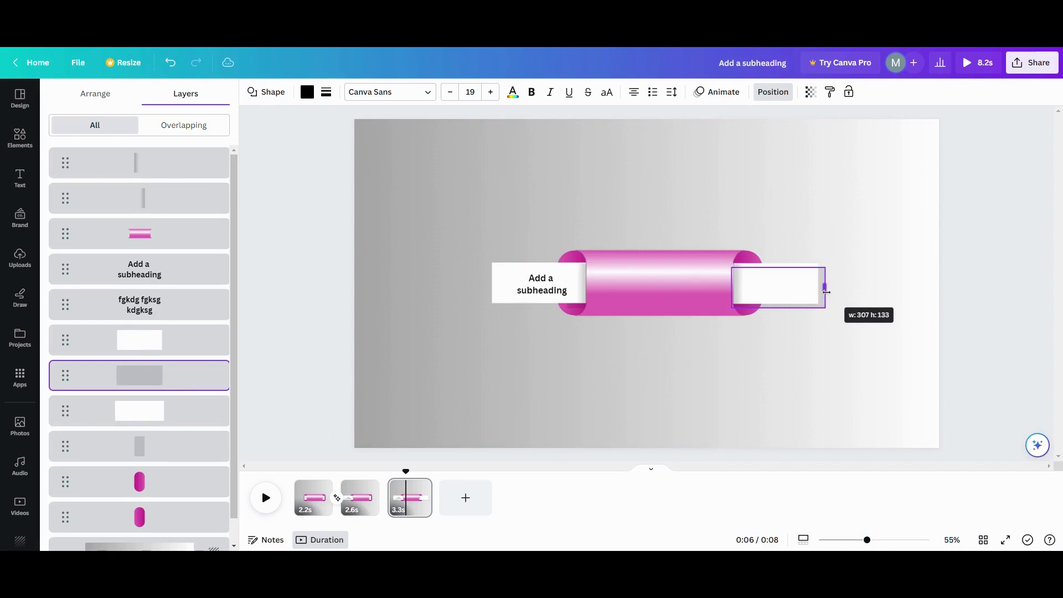
drag(824, 290, 823, 293)
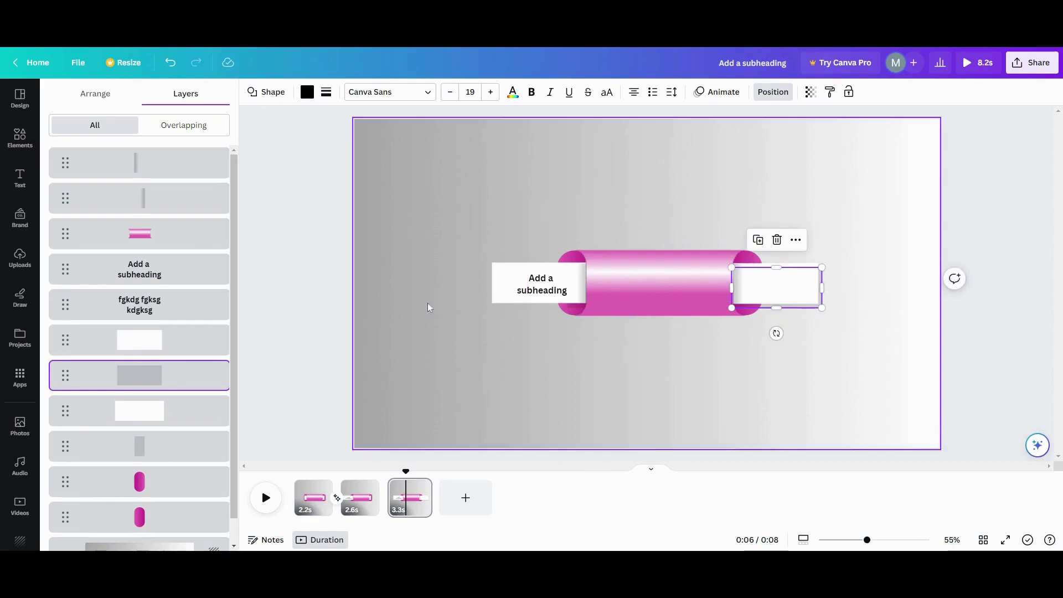
click(612, 310)
drag(646, 290, 774, 281)
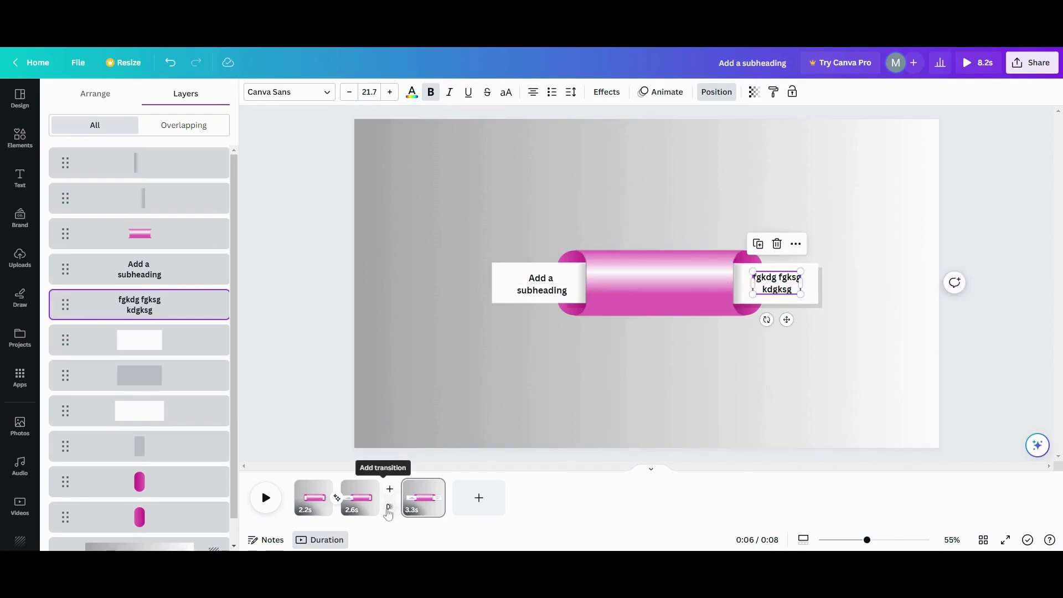
Add a 1.3-second Match & Move transition between the second and third pages, shorten the second page to 1.4 s, and play the animation.
click(388, 508)
click(79, 284)
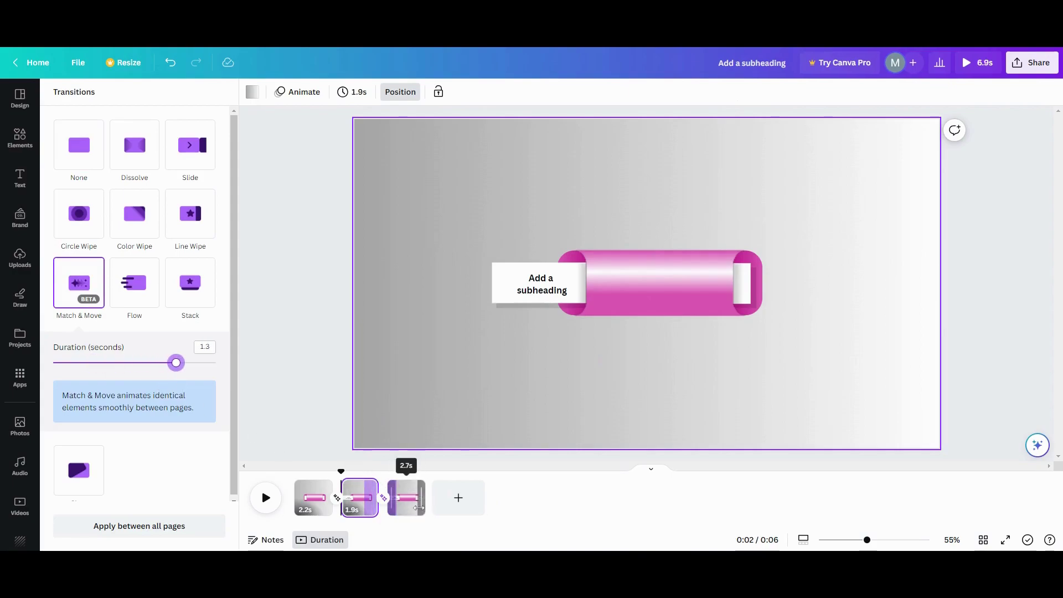
drag(377, 512, 365, 512)
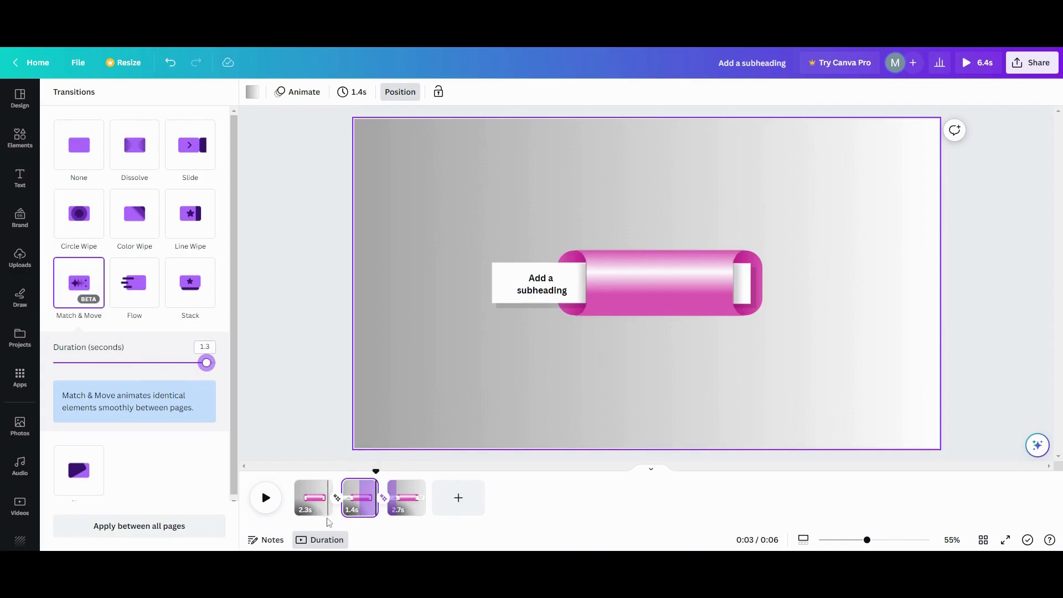
click(314, 505)
click(268, 505)
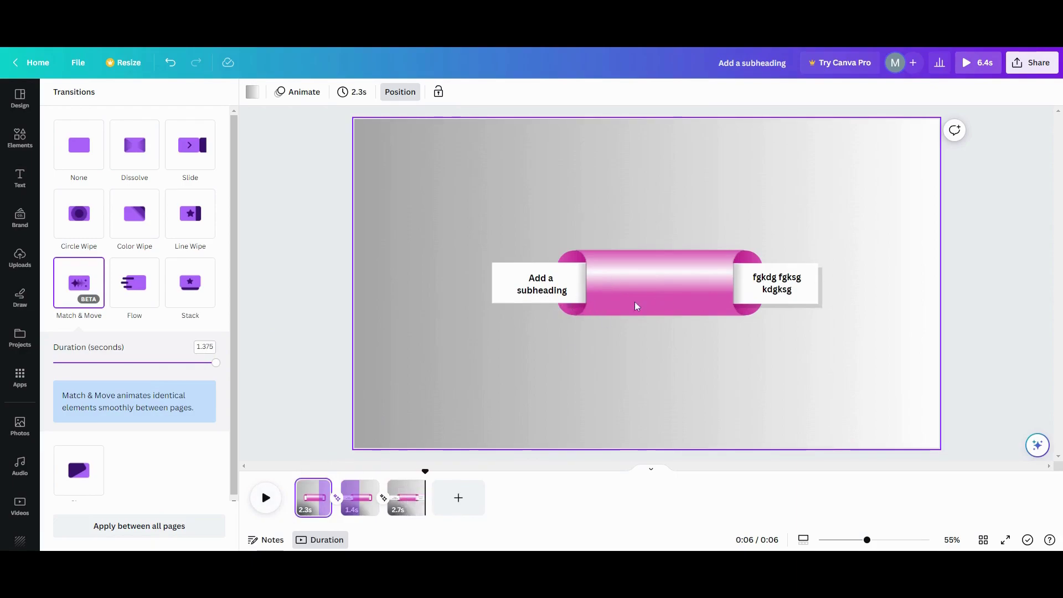
Duplicate the first page, with both strips retracted, and place the copy at the end as the fourth page.
click(319, 487)
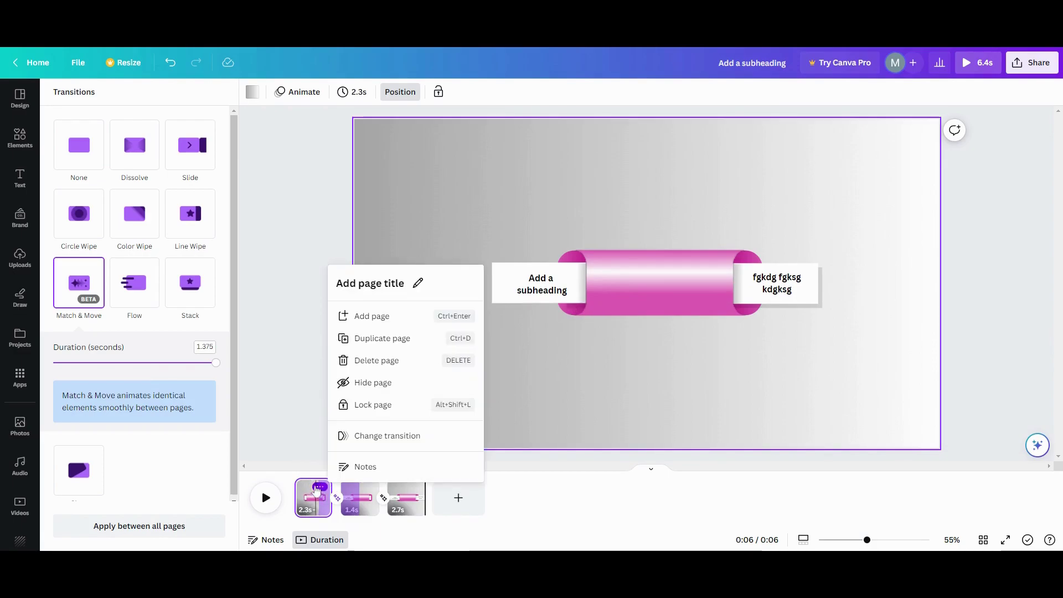
click(371, 338)
drag(360, 497, 470, 499)
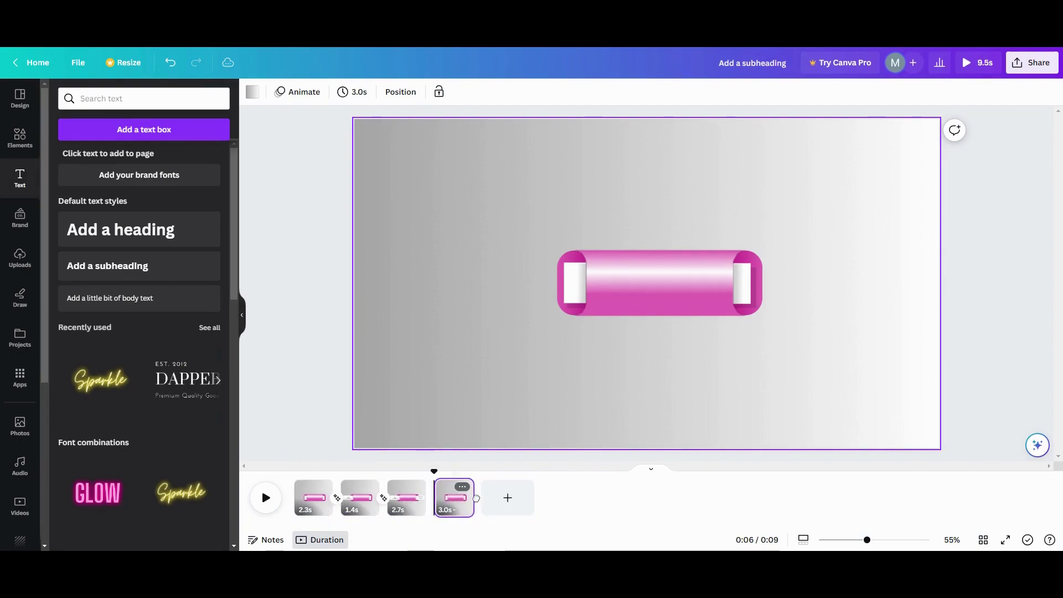
Add a 1.4-second Match & Move transition between the third and fourth pages, and play the animation from the first page.
click(436, 508)
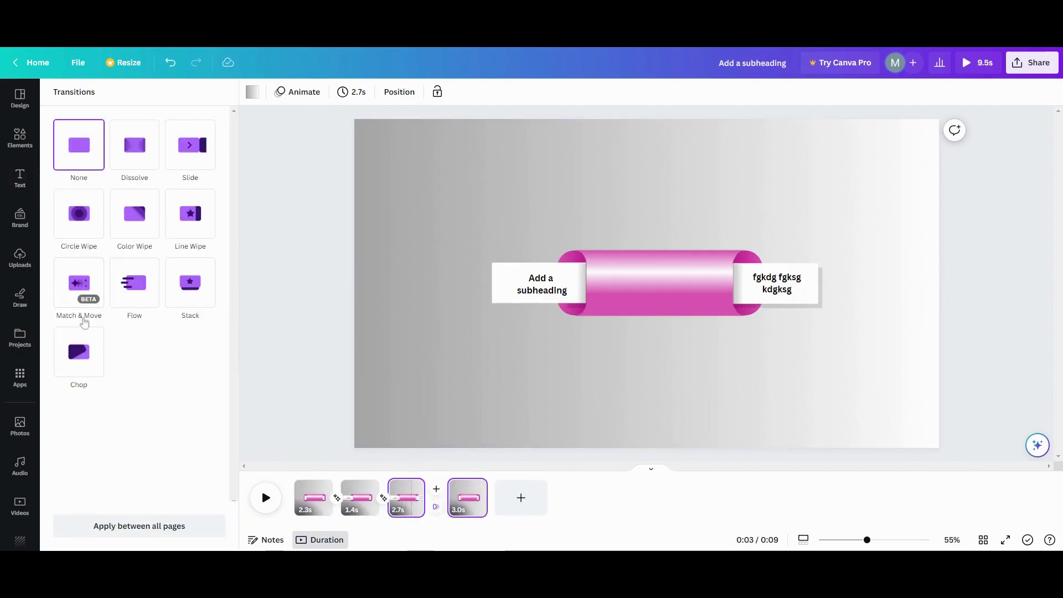
click(81, 314)
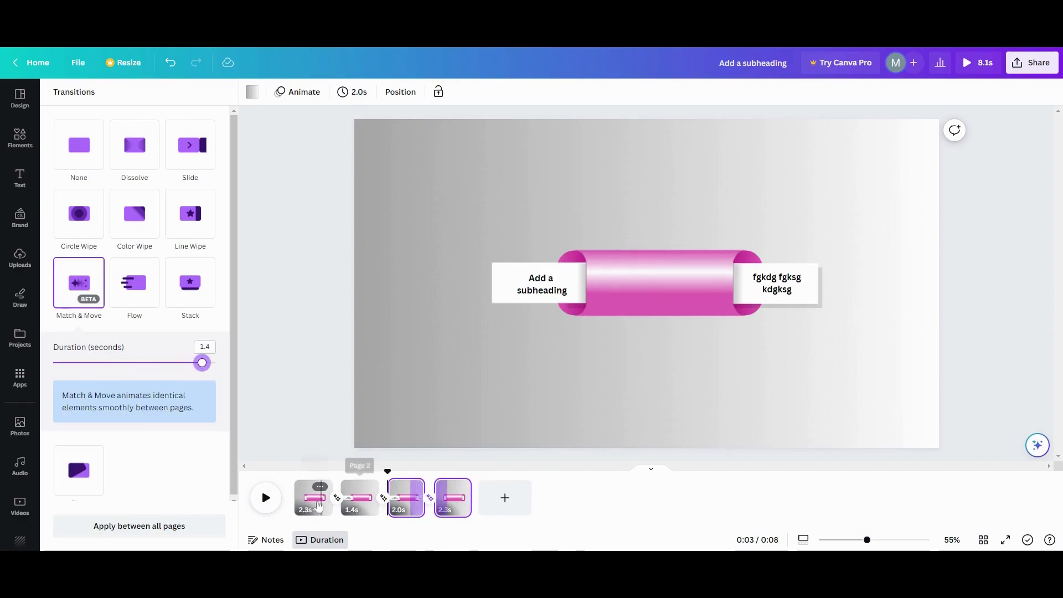
click(301, 497)
click(275, 497)
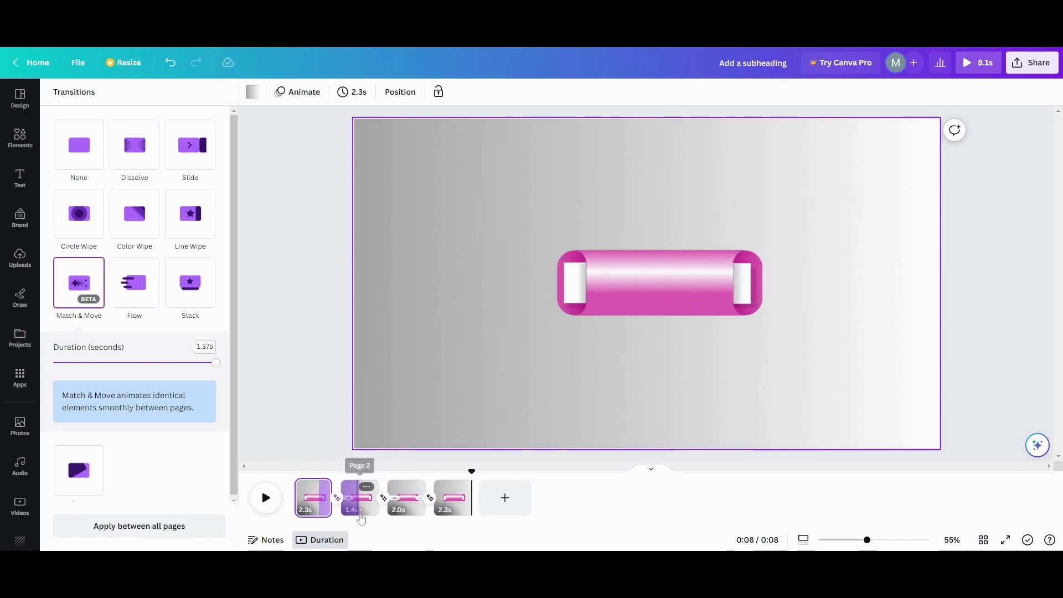
Move the second page, with only the left strip extended, to the end of the page sequence.
click(449, 500)
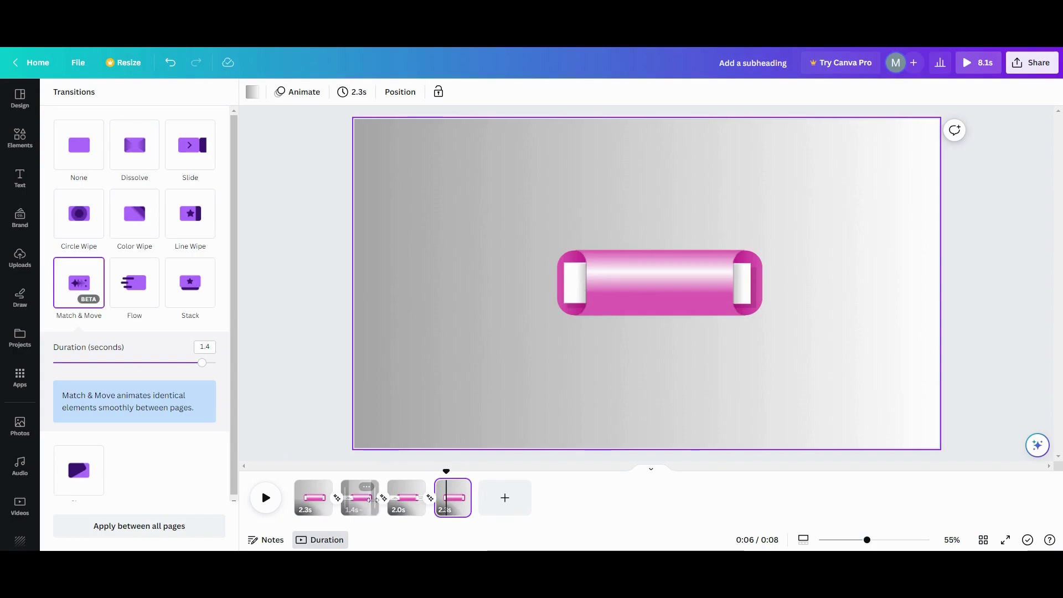
drag(358, 504, 471, 503)
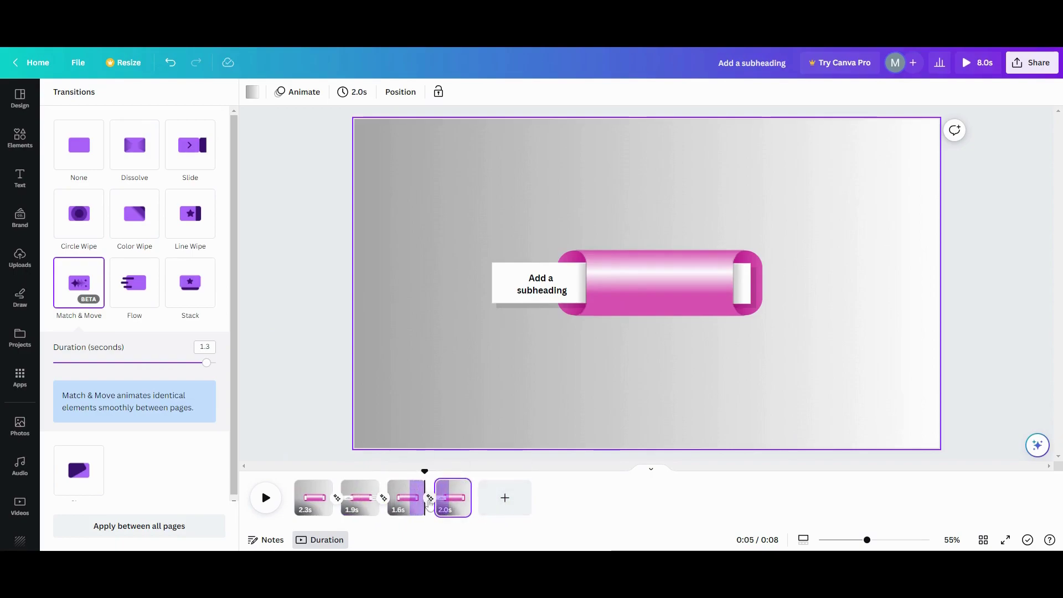
click(428, 502)
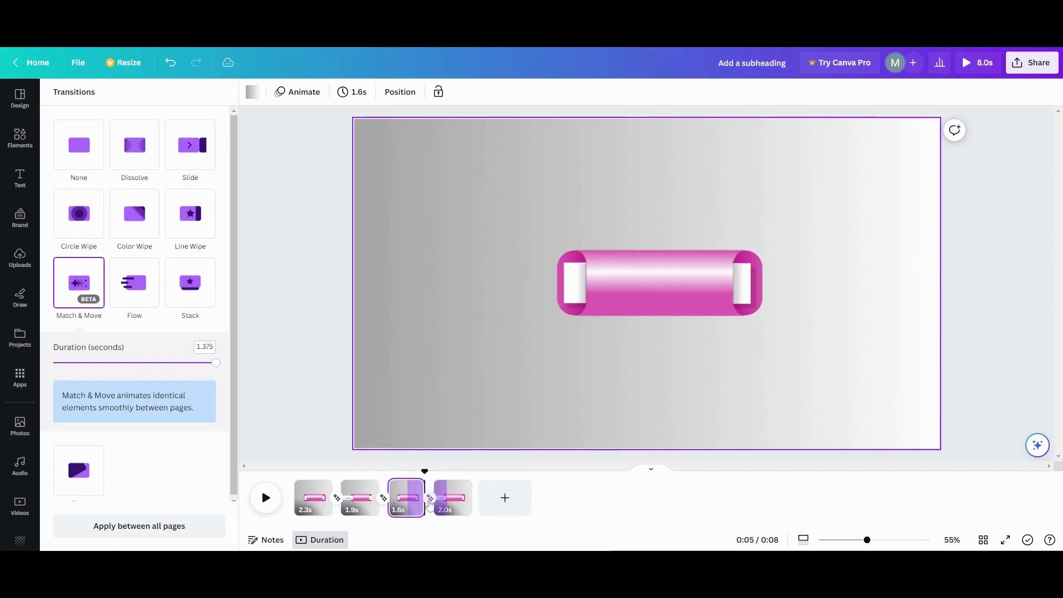
Duplicate the last page, with the left strip extended, as a fifth page.
click(455, 507)
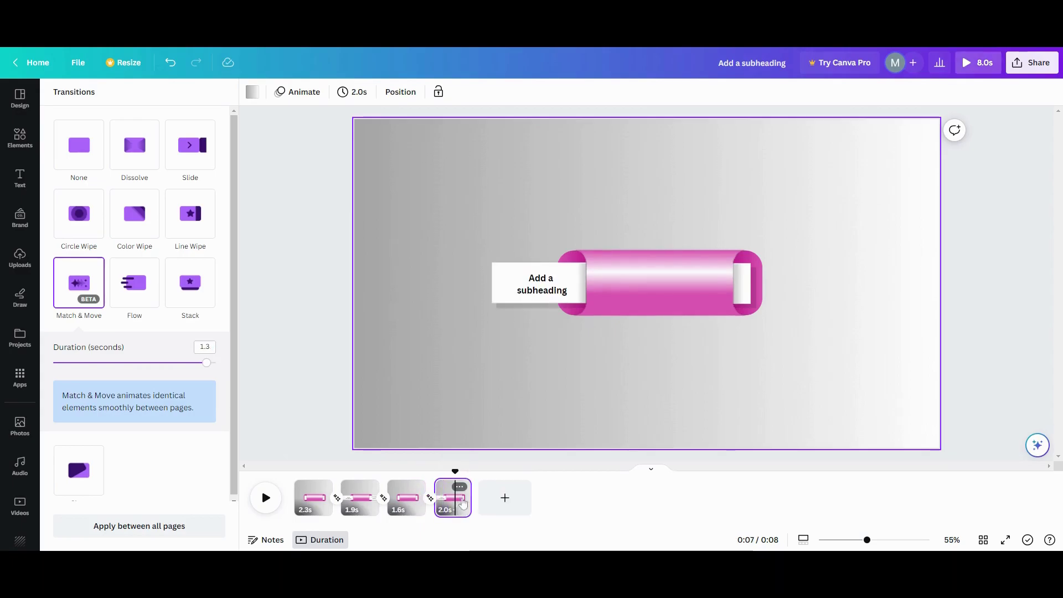
click(460, 487)
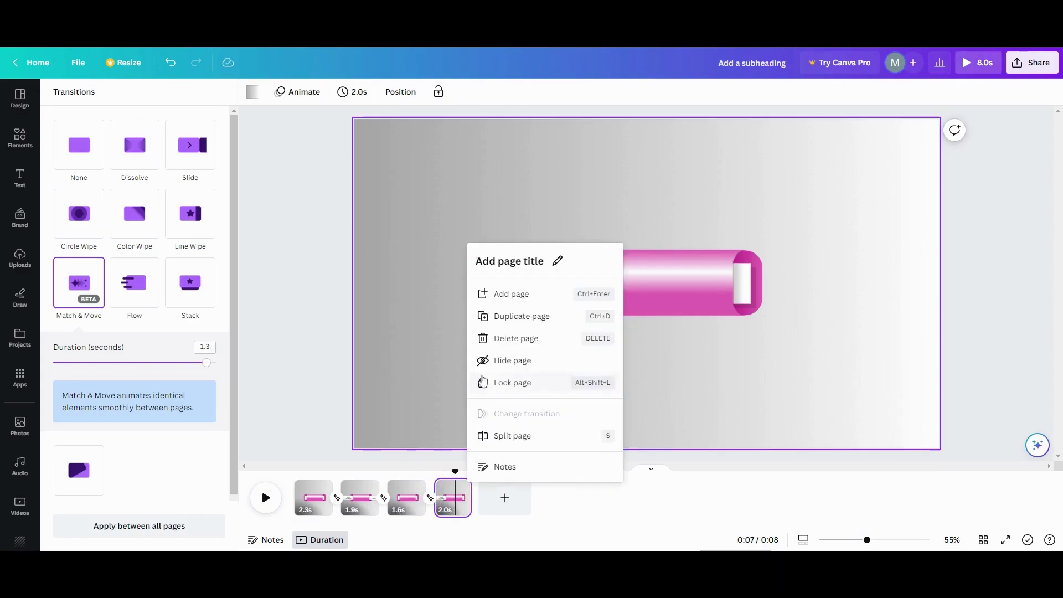
click(506, 317)
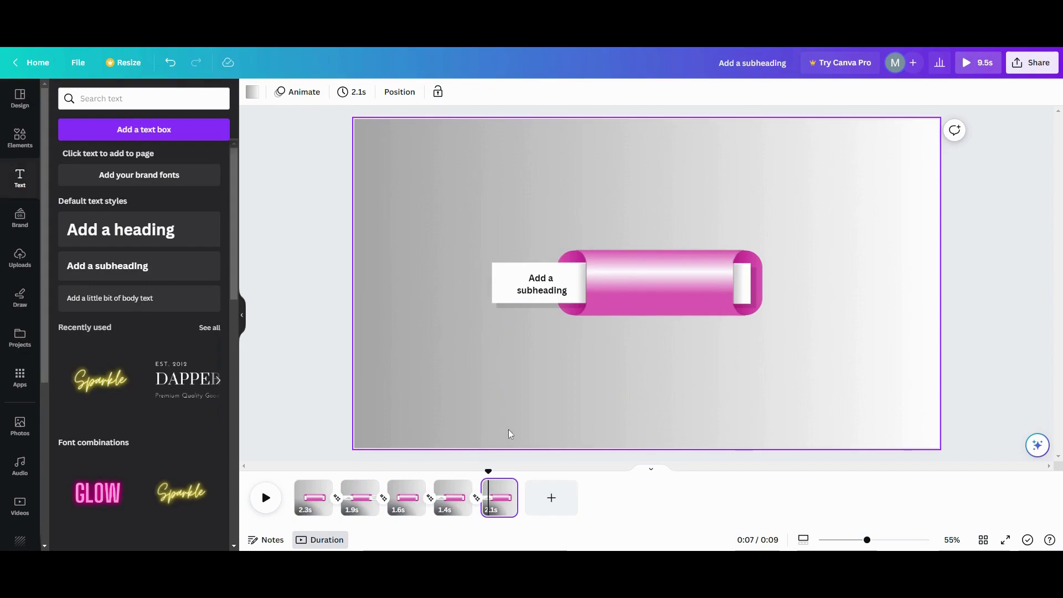
On the fifth page, retract the left white strip and its grey shadow into the bar and hide the strip's text behind the bar.
click(518, 287)
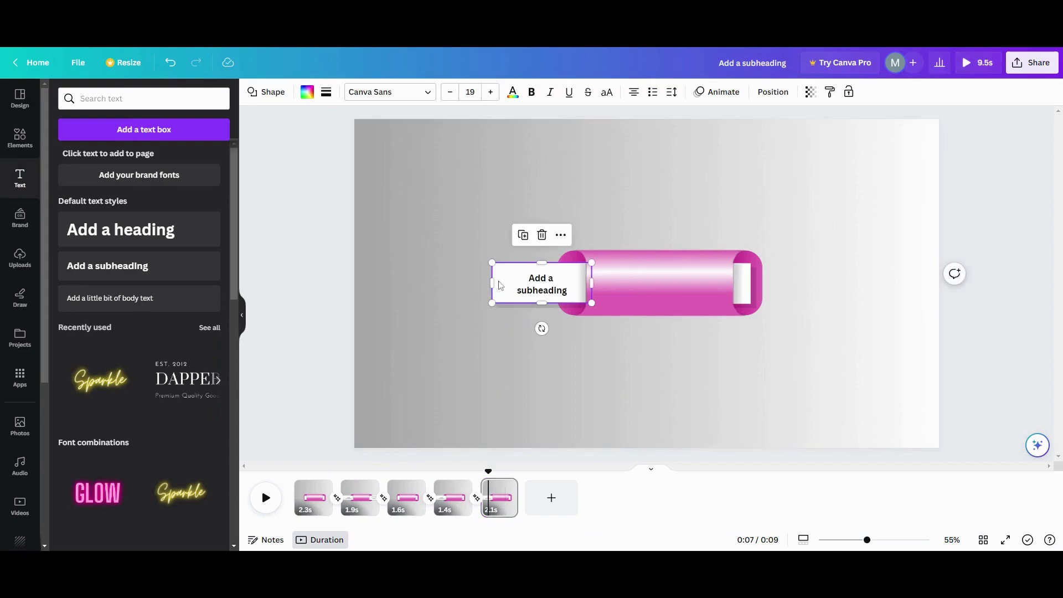
drag(494, 280, 637, 289)
click(570, 290)
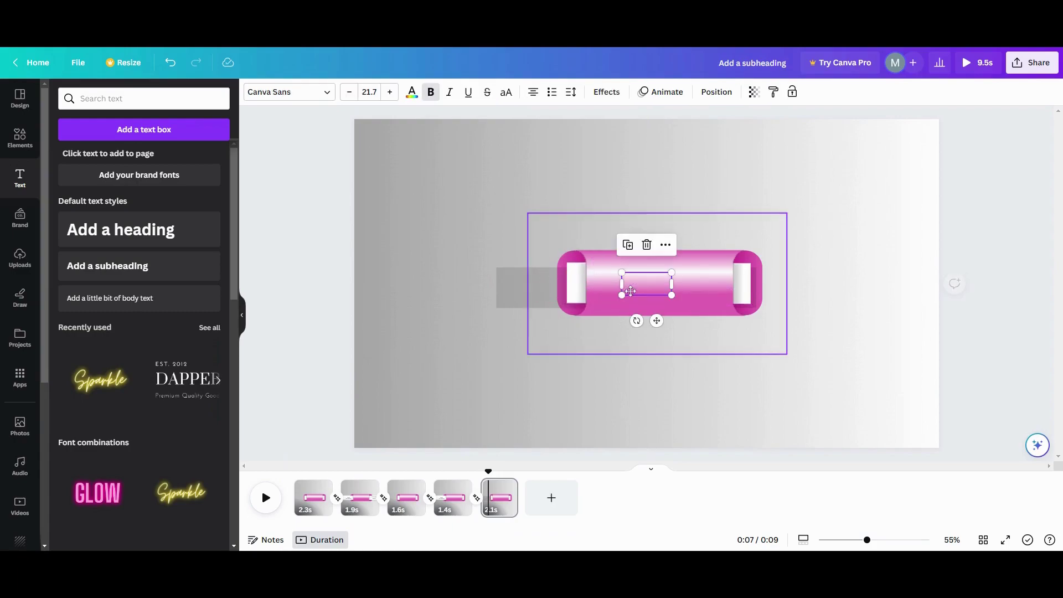
click(505, 292)
drag(496, 287, 576, 293)
On the fifth page, extend the right white strip and its grey shadow outward past the end of the bar.
click(743, 284)
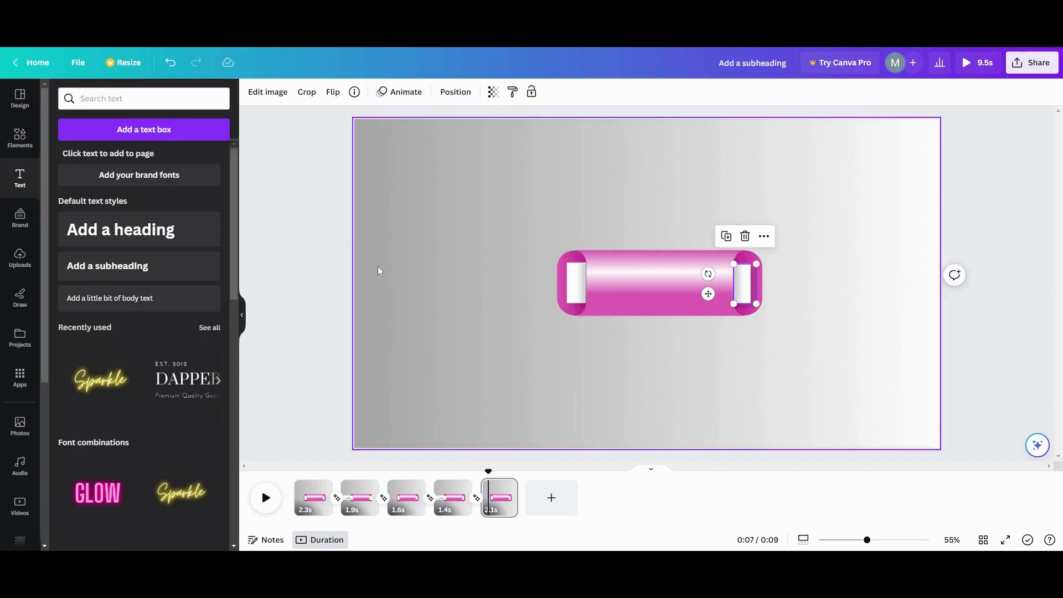
click(455, 91)
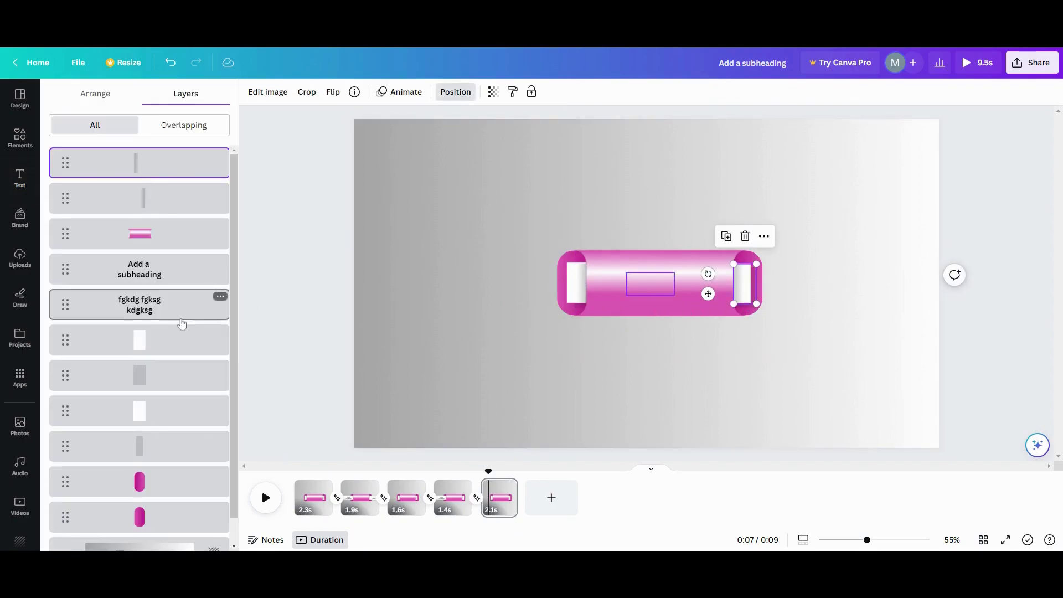
click(158, 417)
click(154, 349)
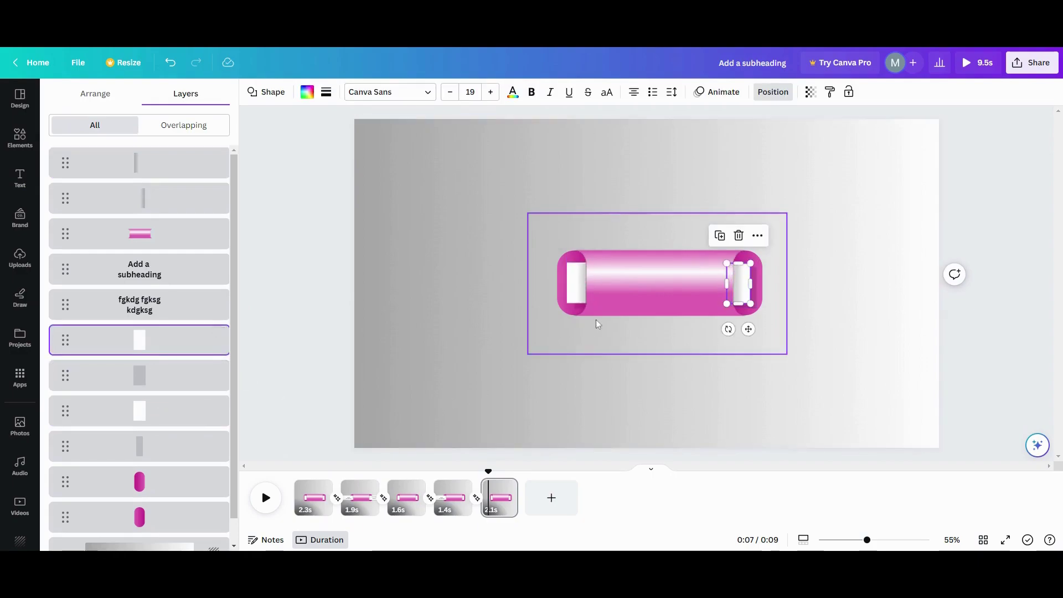
drag(754, 283, 826, 285)
click(171, 385)
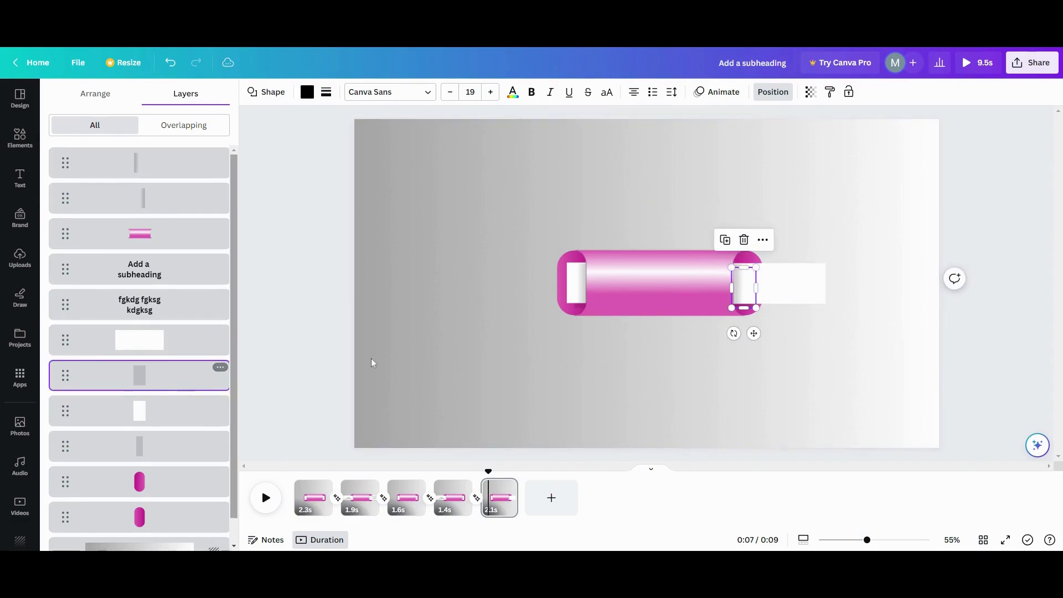
drag(757, 288, 831, 288)
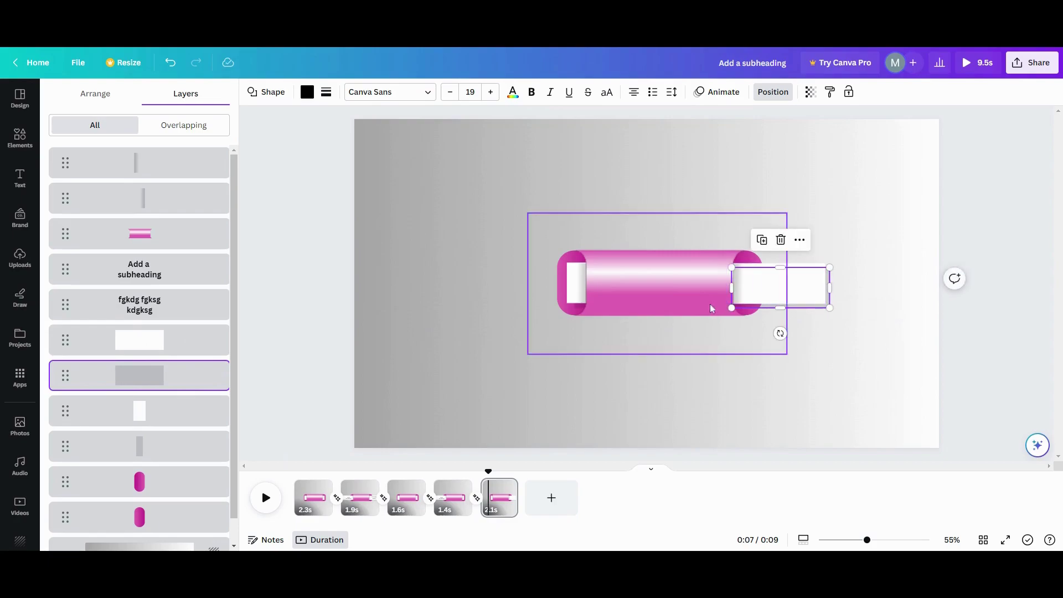
Move the "fgkdg fgksg kdgksg" text onto the extended right strip and play the animation from the fourth page.
click(184, 305)
drag(653, 286, 776, 285)
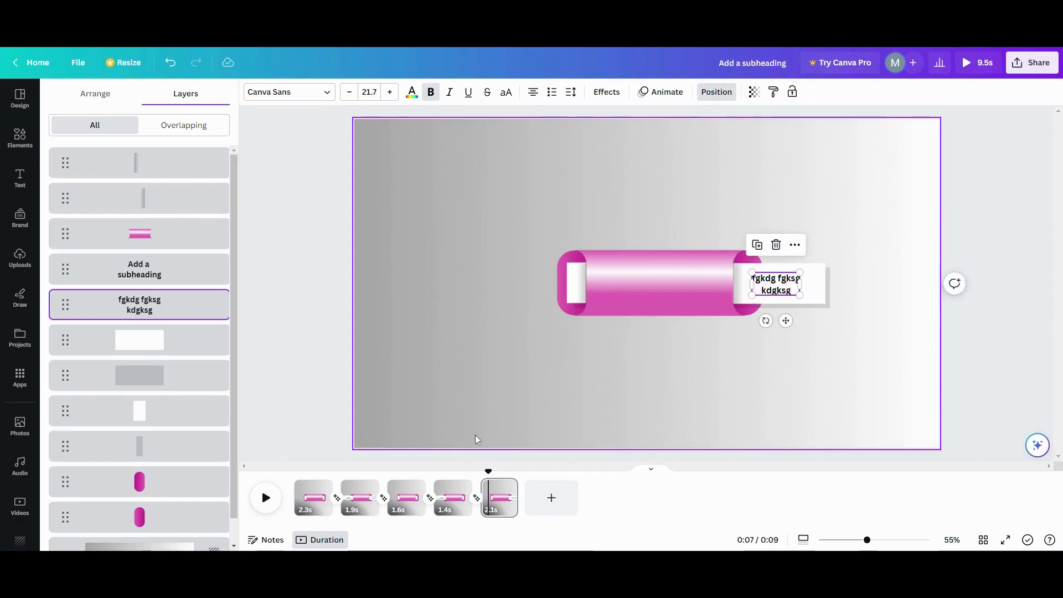
click(446, 509)
click(261, 493)
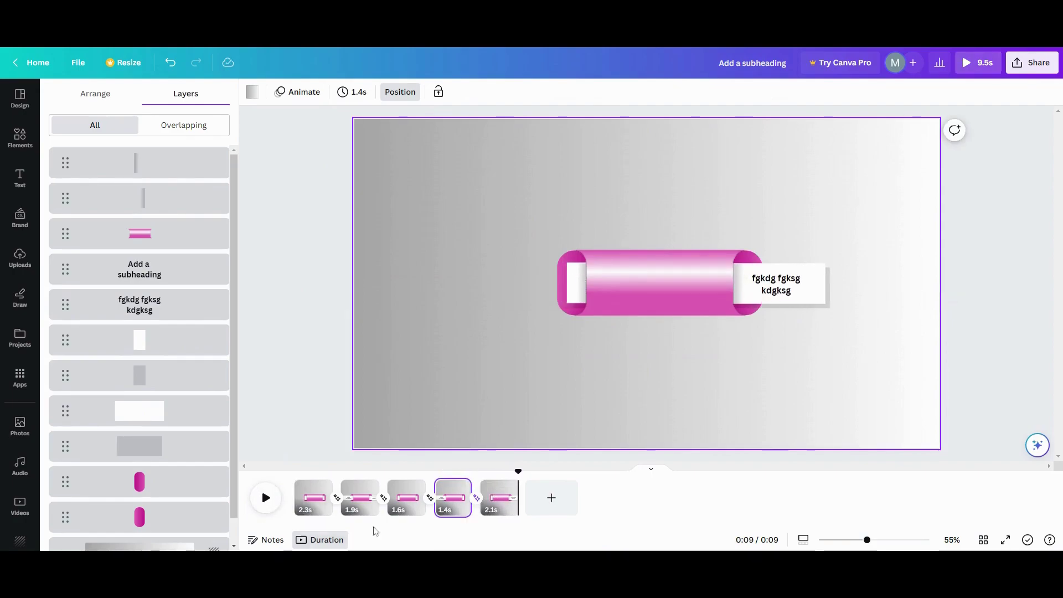
Move the fourth page, with the left strip extended, to the end of the sequence and play the animation from the first page.
drag(454, 510, 523, 509)
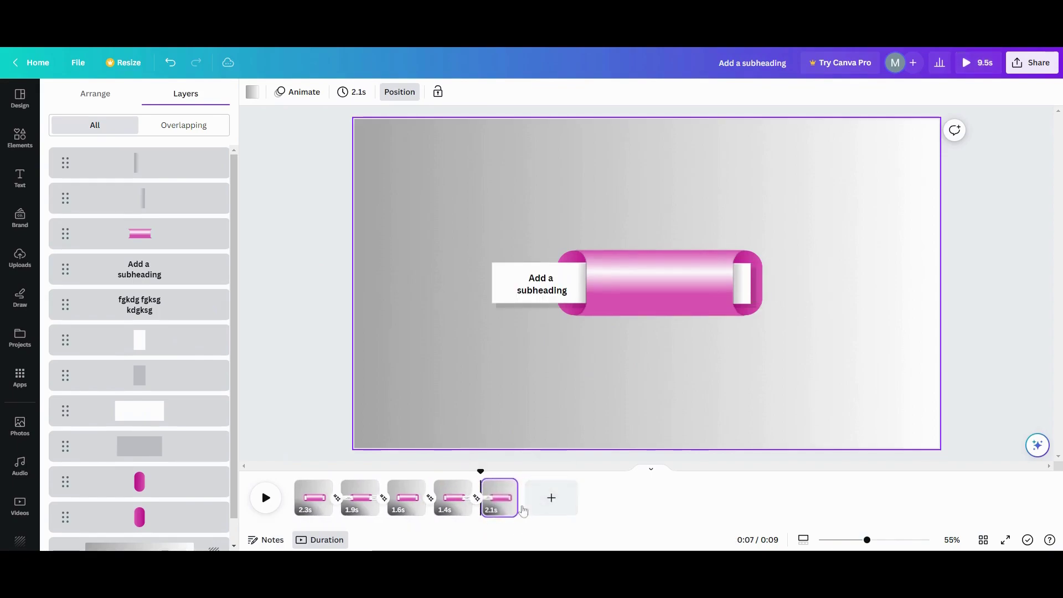
click(408, 507)
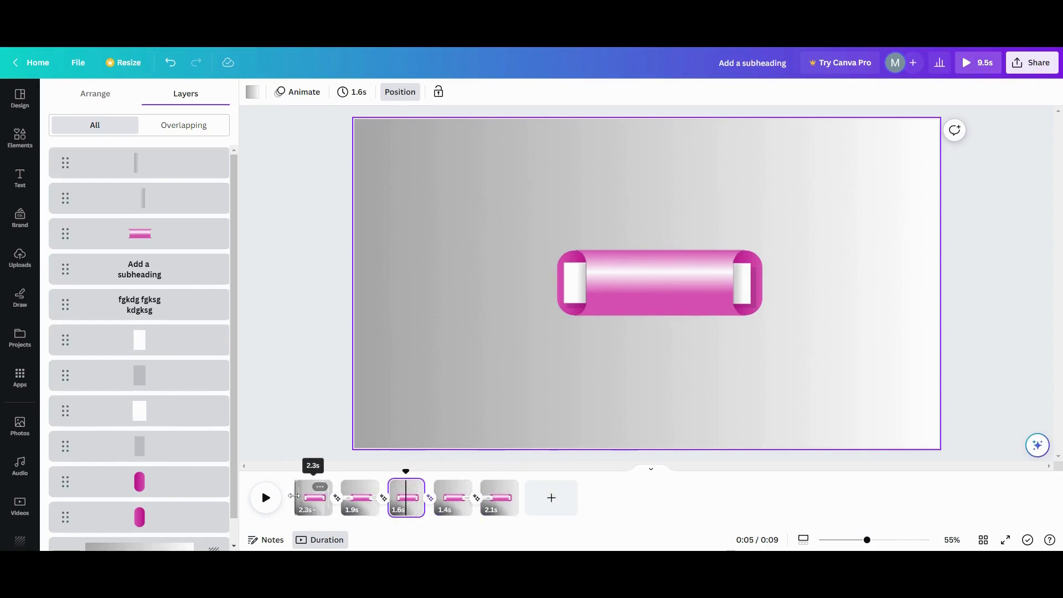
click(294, 500)
click(263, 498)
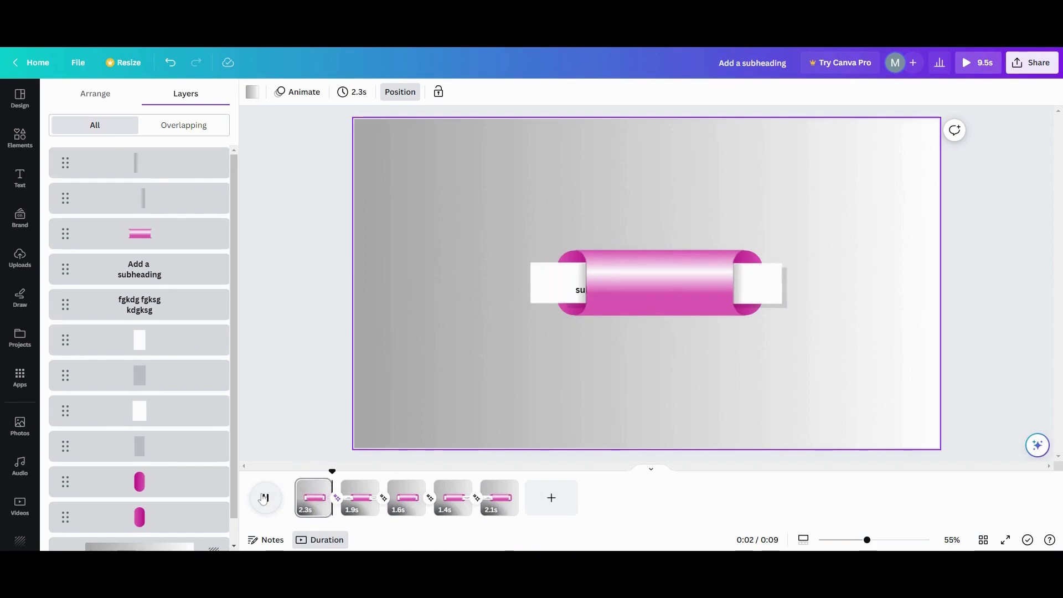